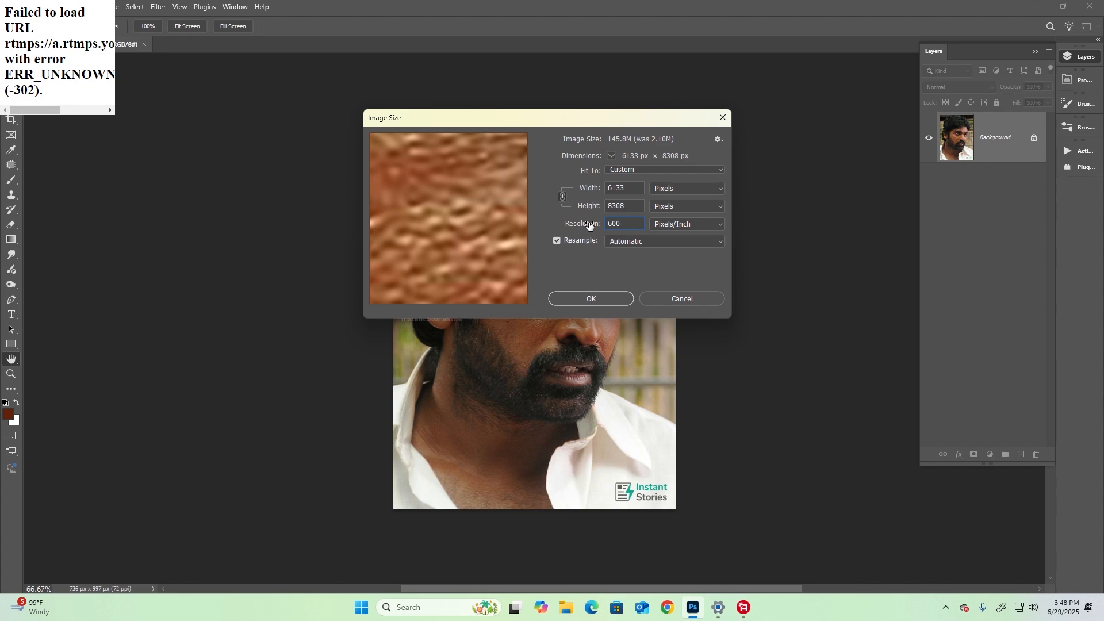
Step: Resample the image to 6133 × 8308 pixels at 600 pixels/inch and recheck its size settings
click(594, 295)
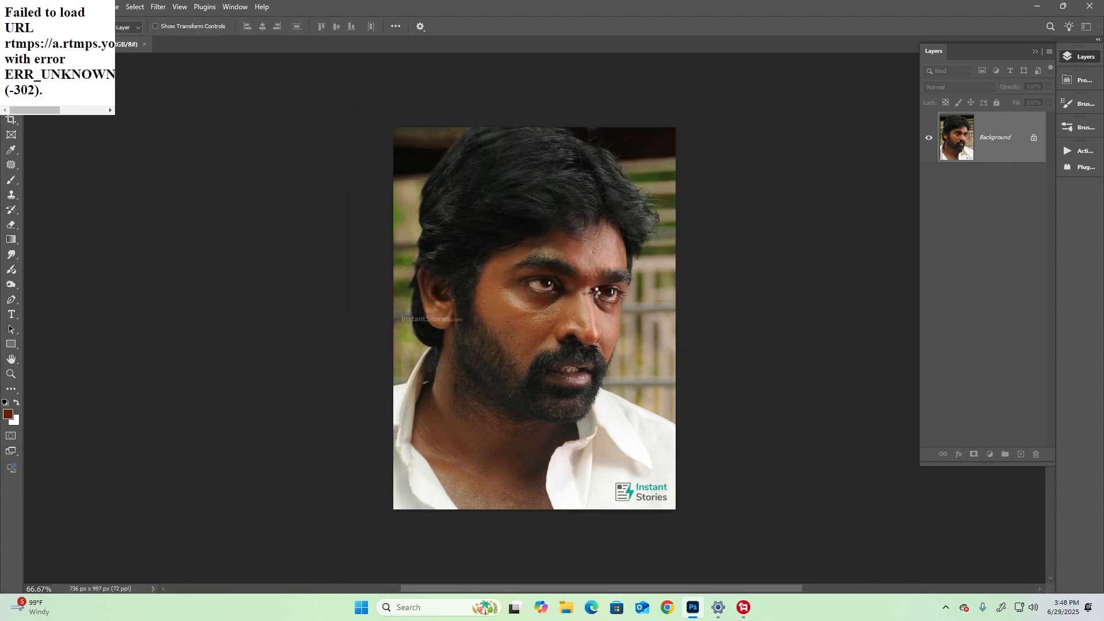
key(ctrl+minus)
key(ctrl+minus)
key(ctrl+minus)
key(ctrl+minus)
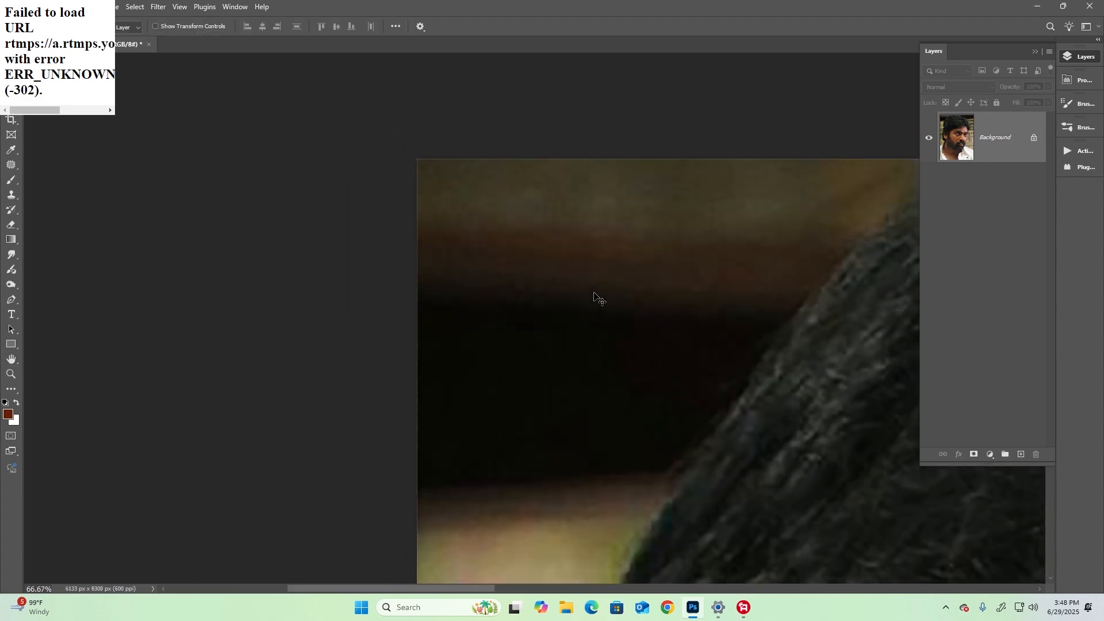
drag(669, 319, 431, 136)
drag(569, 394, 518, 296)
key(ctrl+alt+i)
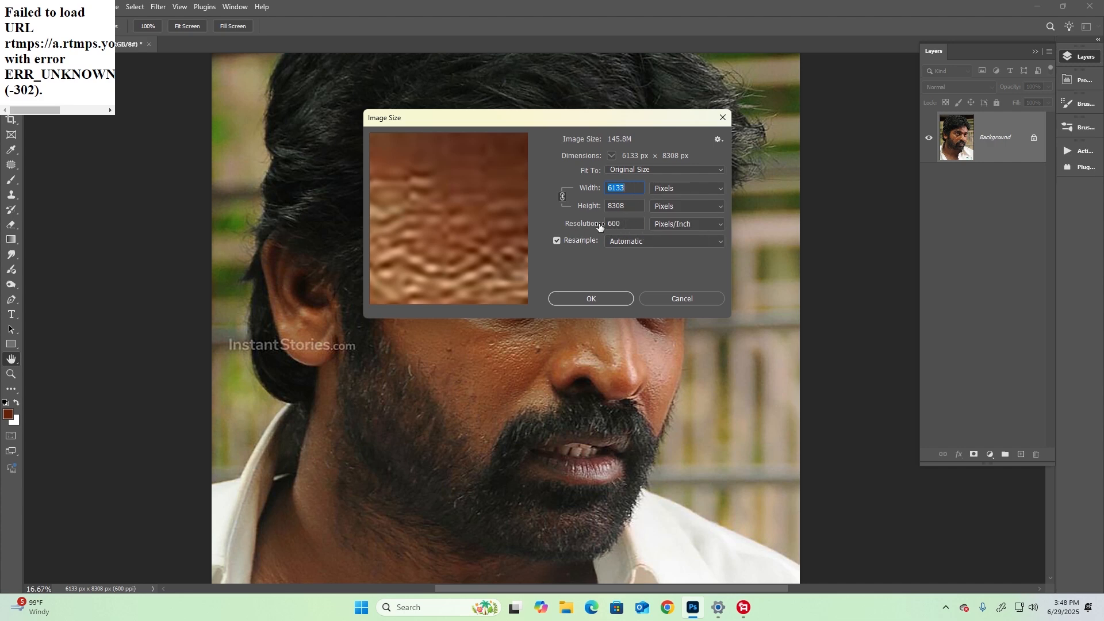
click(682, 298)
Step: Duplicate the Background layer
key(v)
drag(1003, 146, 1021, 453)
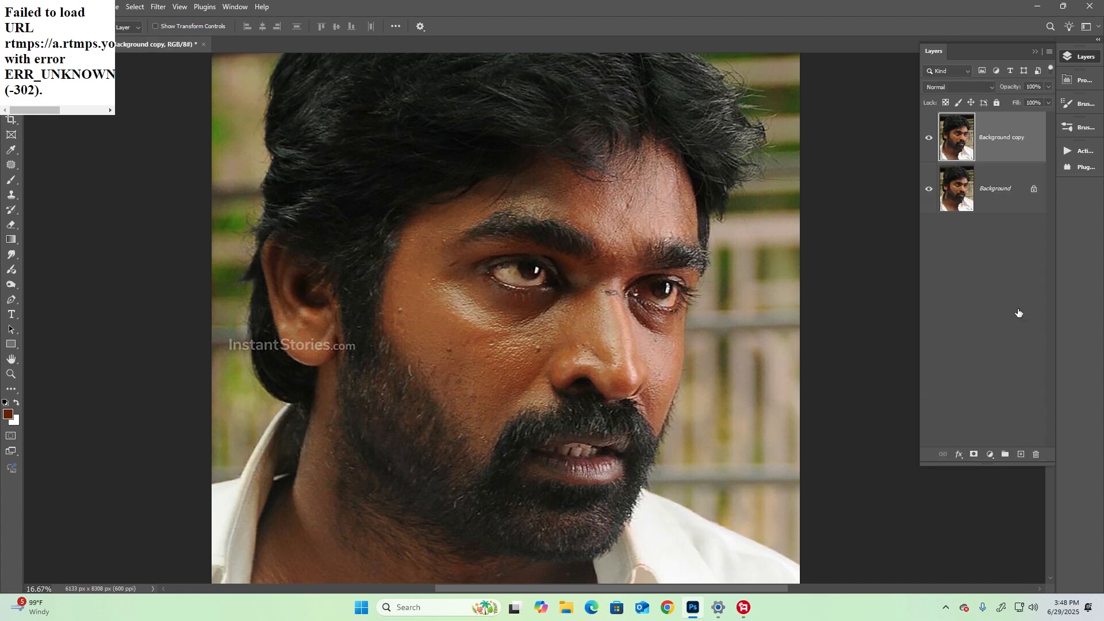
scroll(574, 227, down, 1)
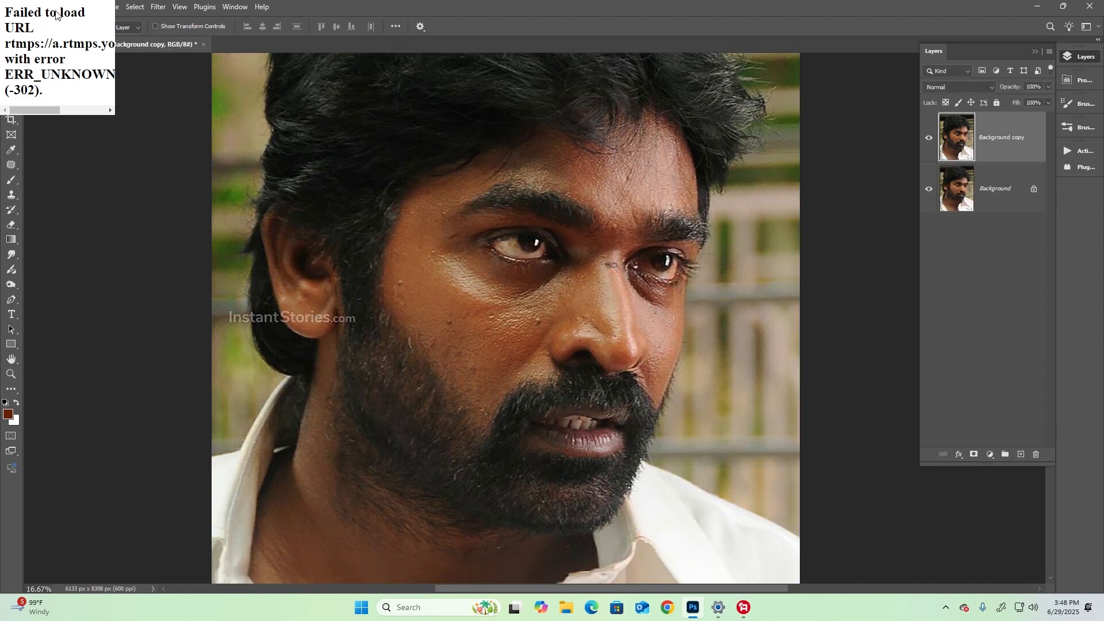
Step: Apply Brightness/Contrast to the Background copy layer with brightness 12 and slightly increased contrast
click(60, 12)
mouse_move(144, 38)
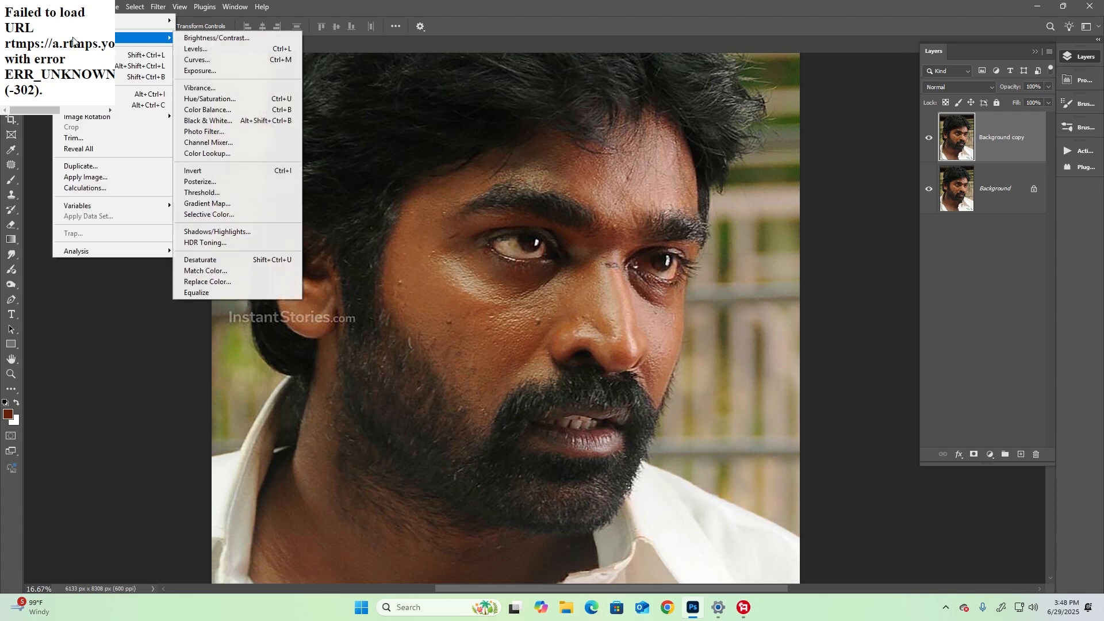
click(232, 38)
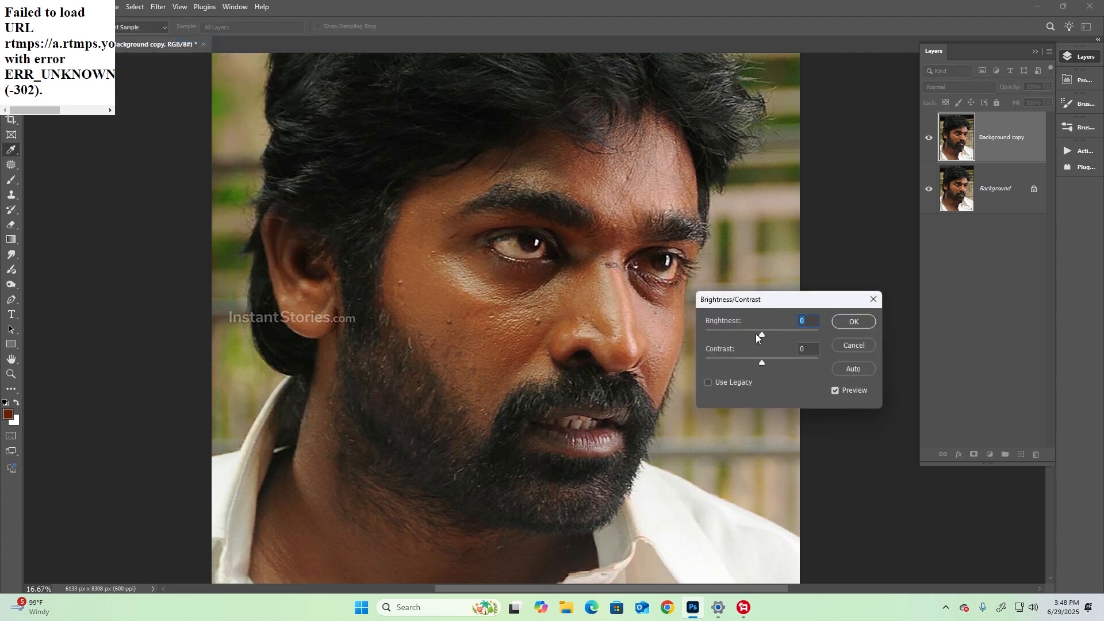
drag(755, 333, 765, 332)
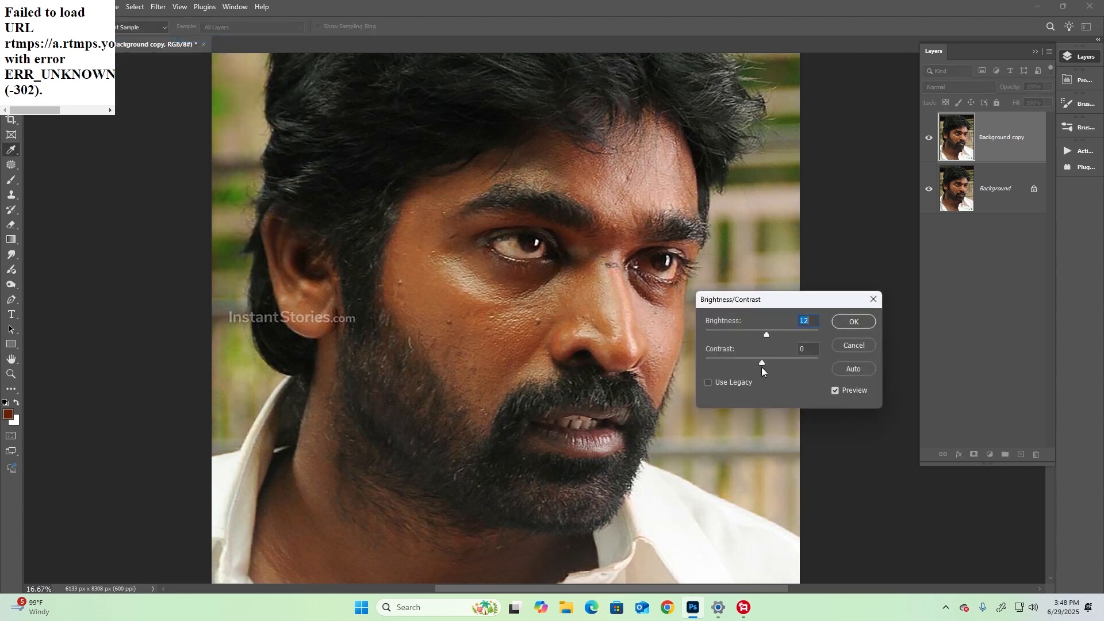
drag(774, 361, 775, 363)
key(v)
click(854, 323)
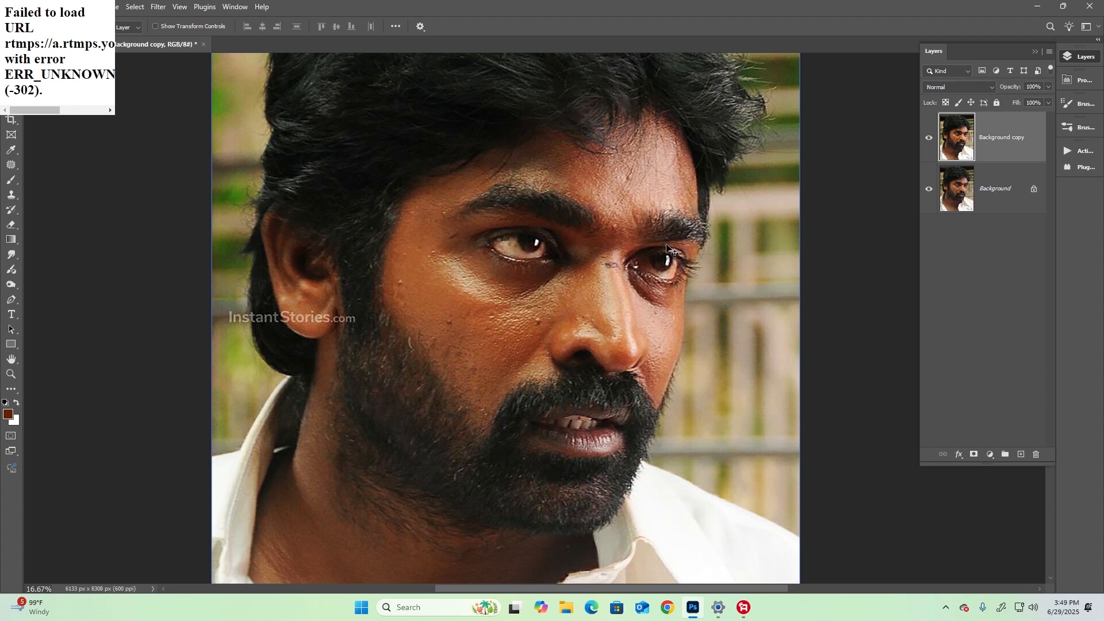
Step: Apply Selective Color to the Background copy layer, slightly increasing yellow in the Reds with the Relative method
click(68, 8)
mouse_move(73, 38)
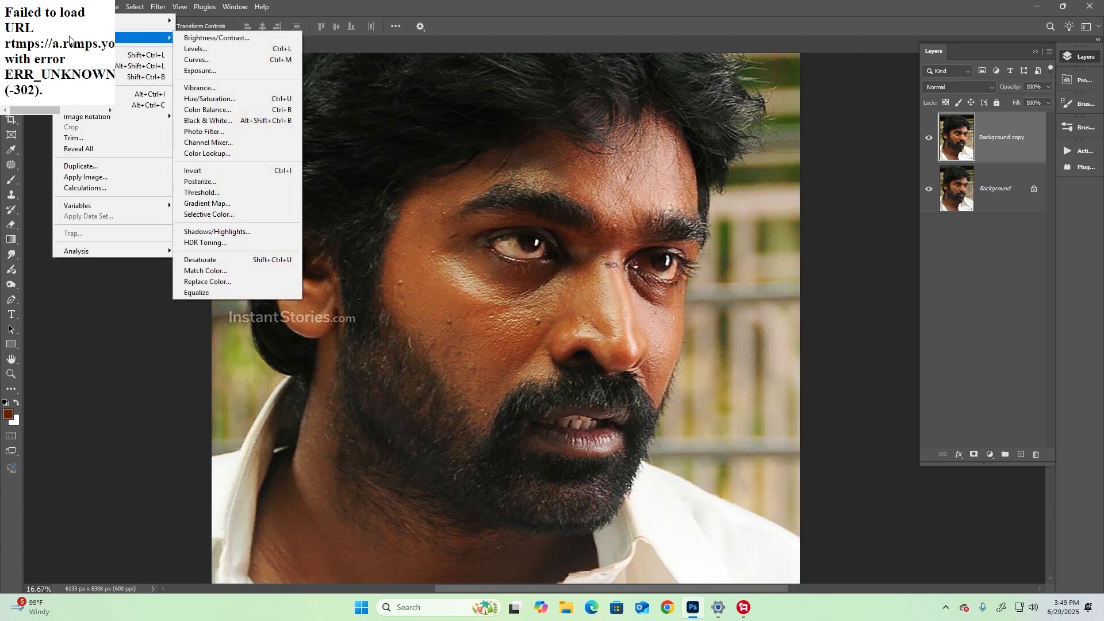
click(210, 214)
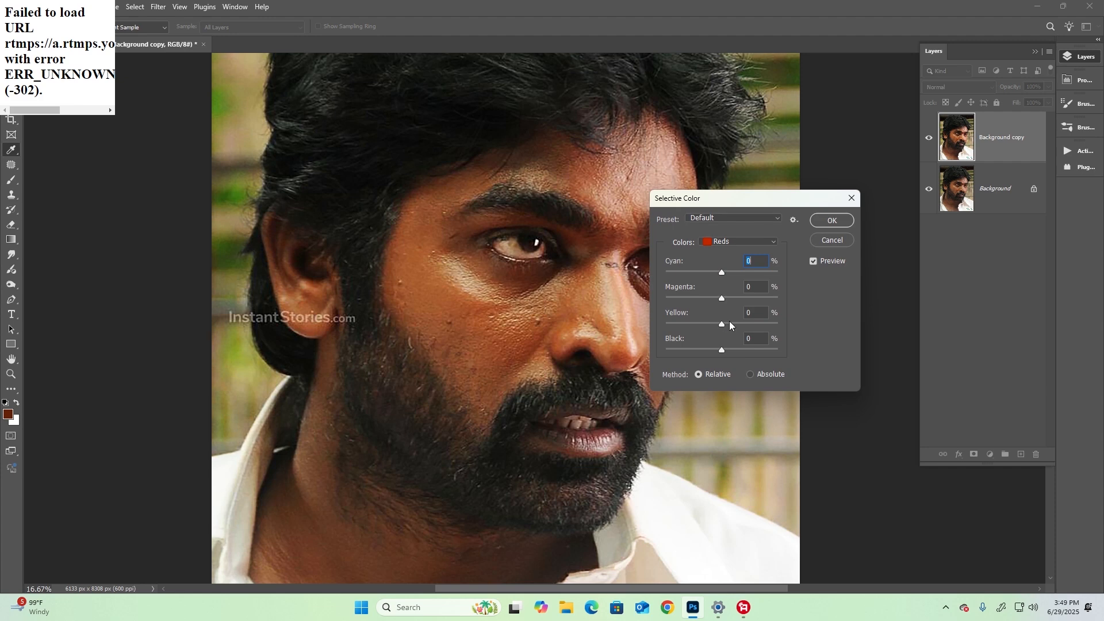
drag(732, 320, 738, 324)
click(820, 220)
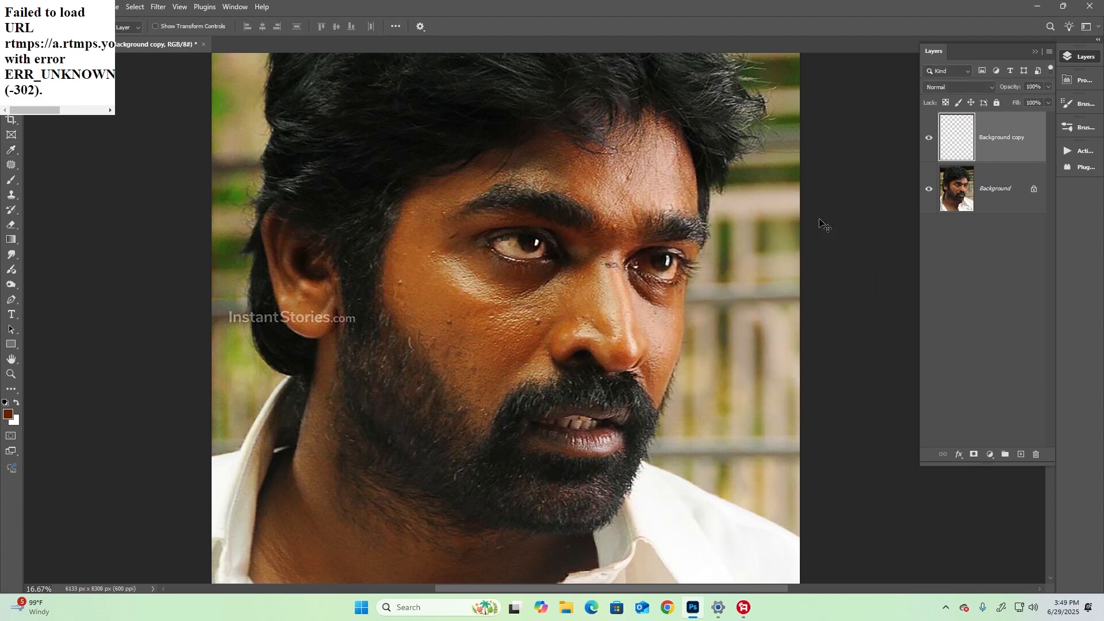
Step: Slightly increase the master saturation of the Background copy layer with Hue/Saturation
click(69, 11)
mouse_move(81, 38)
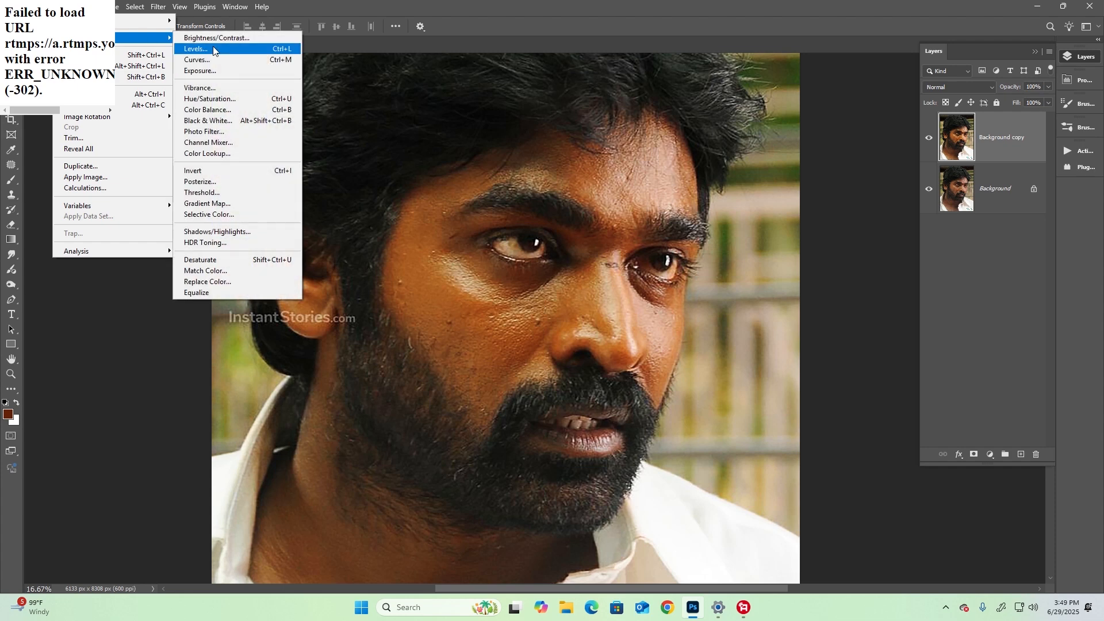
click(247, 102)
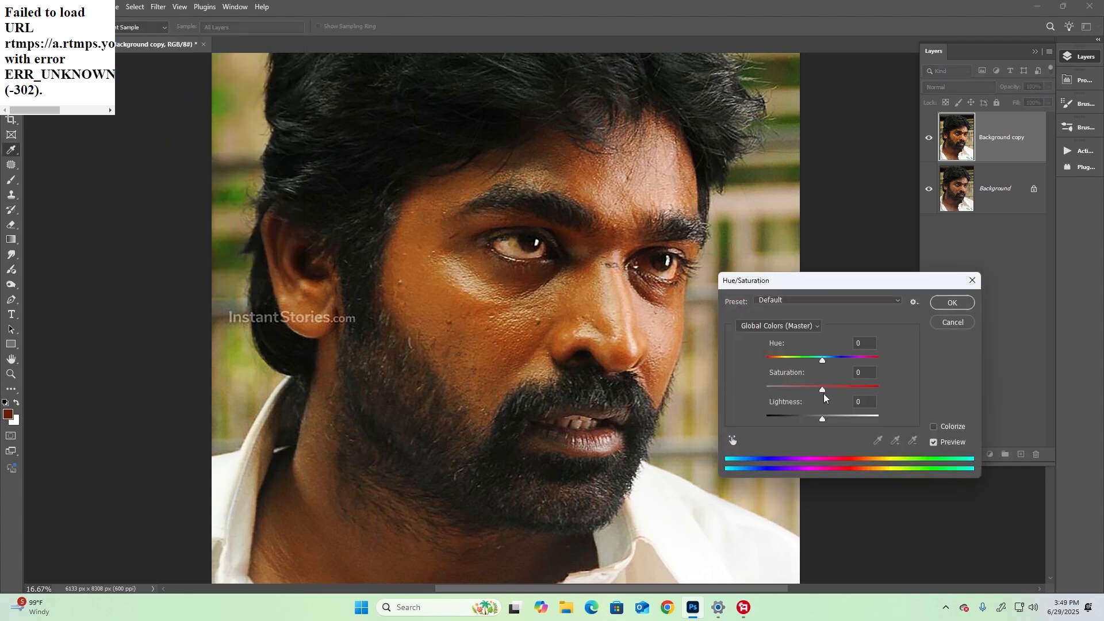
drag(823, 391, 830, 393)
click(949, 303)
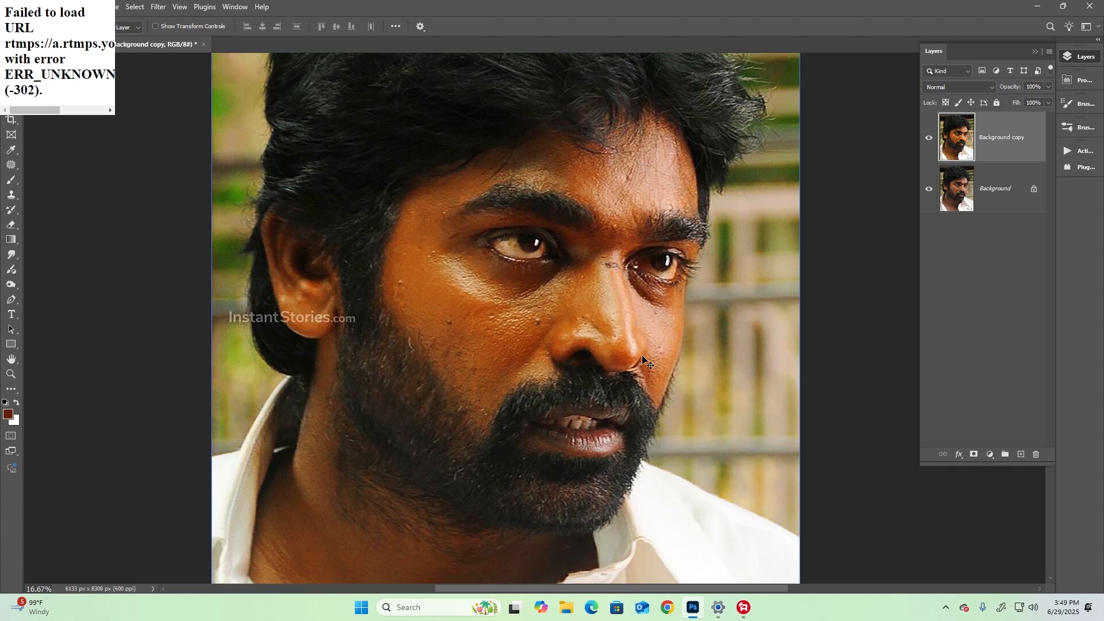
Step: Apply Color Balance to the Background copy layer with midtones red at +13 and highlights blue at +56
click(70, 8)
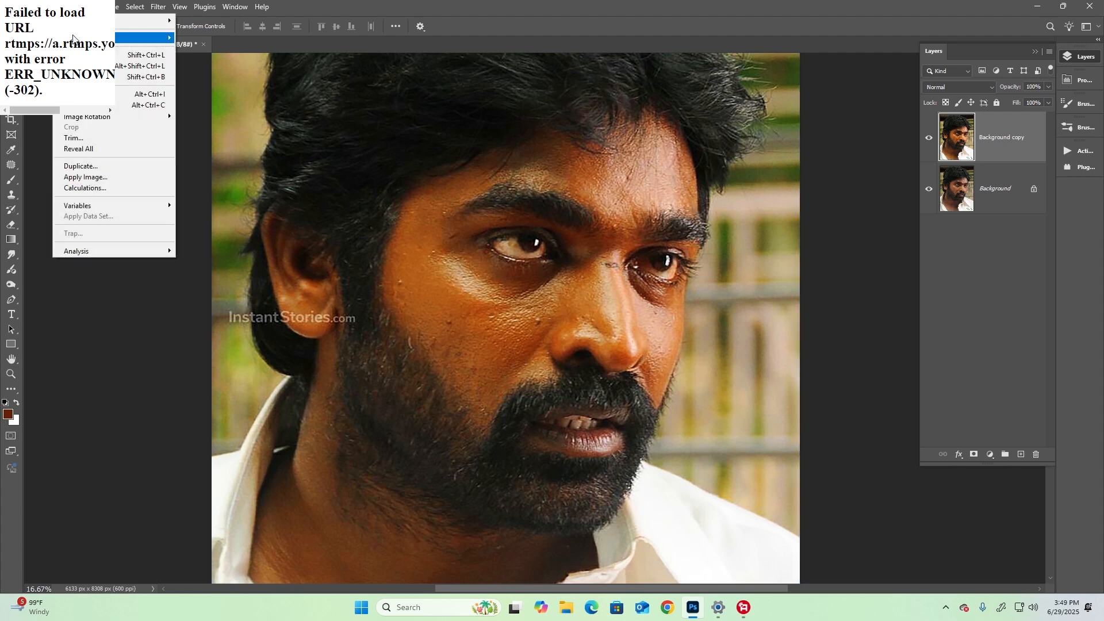
mouse_move(107, 40)
click(218, 109)
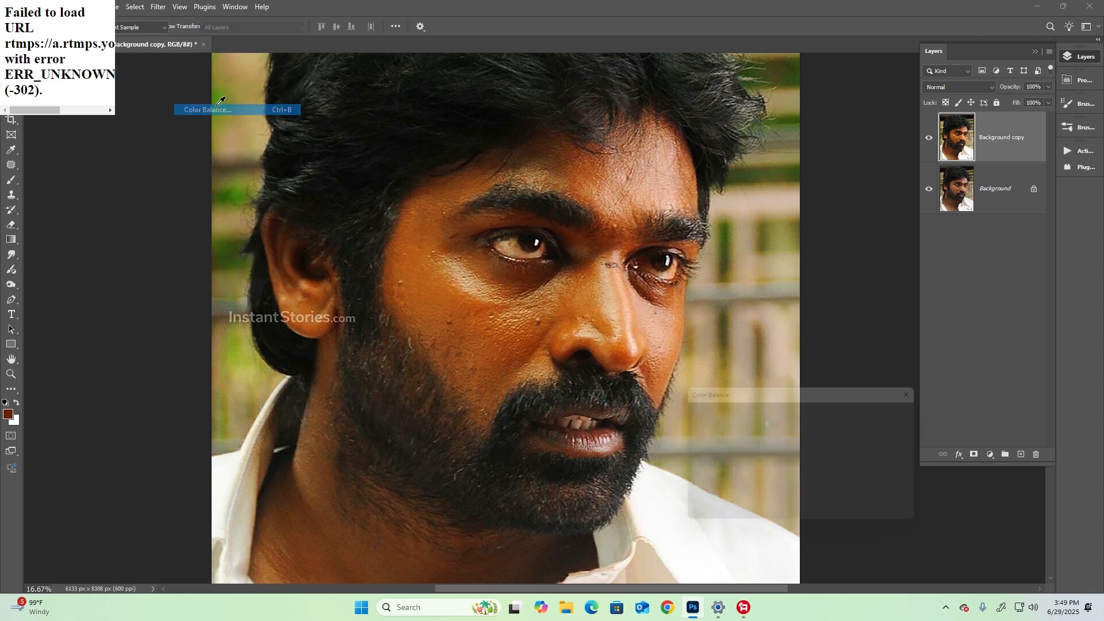
drag(791, 440, 774, 327)
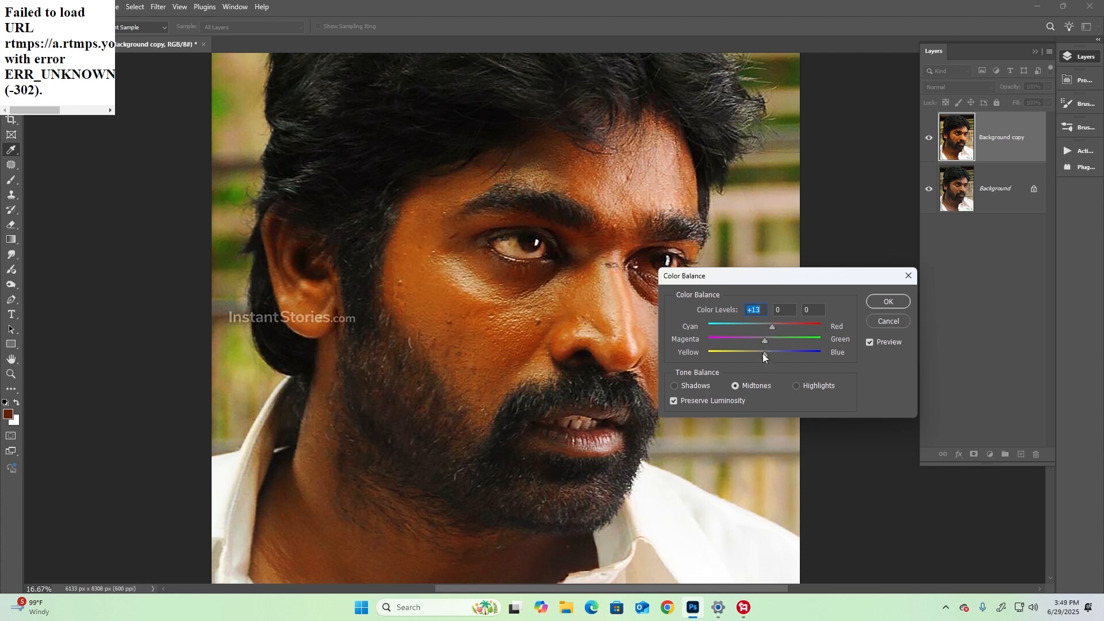
key(Tab)
key(Tab)
click(798, 386)
drag(764, 352, 788, 352)
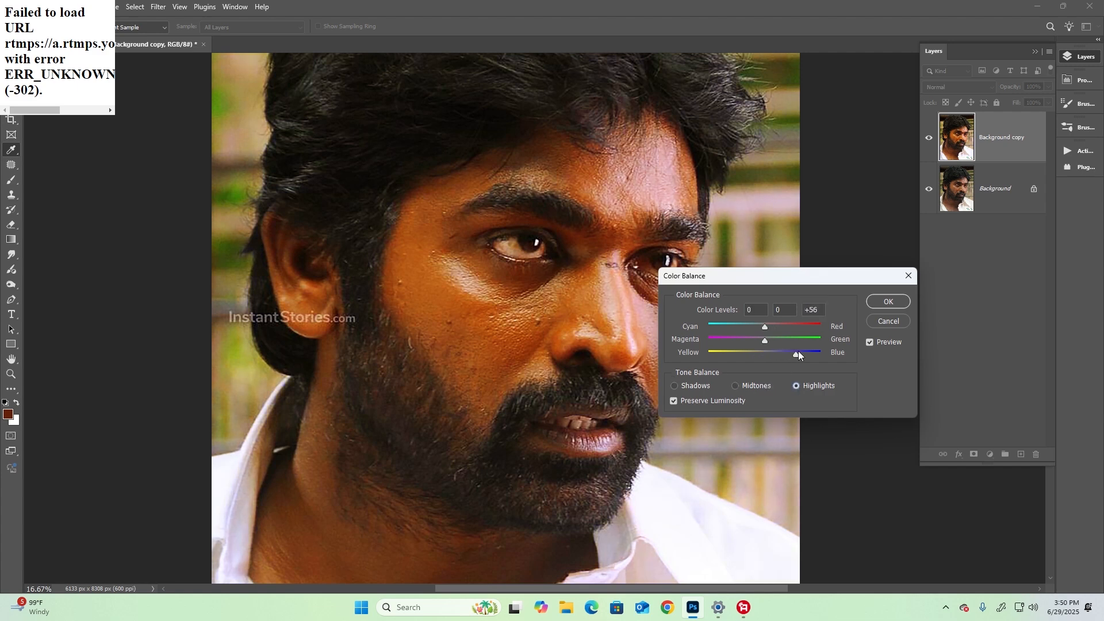
click(880, 301)
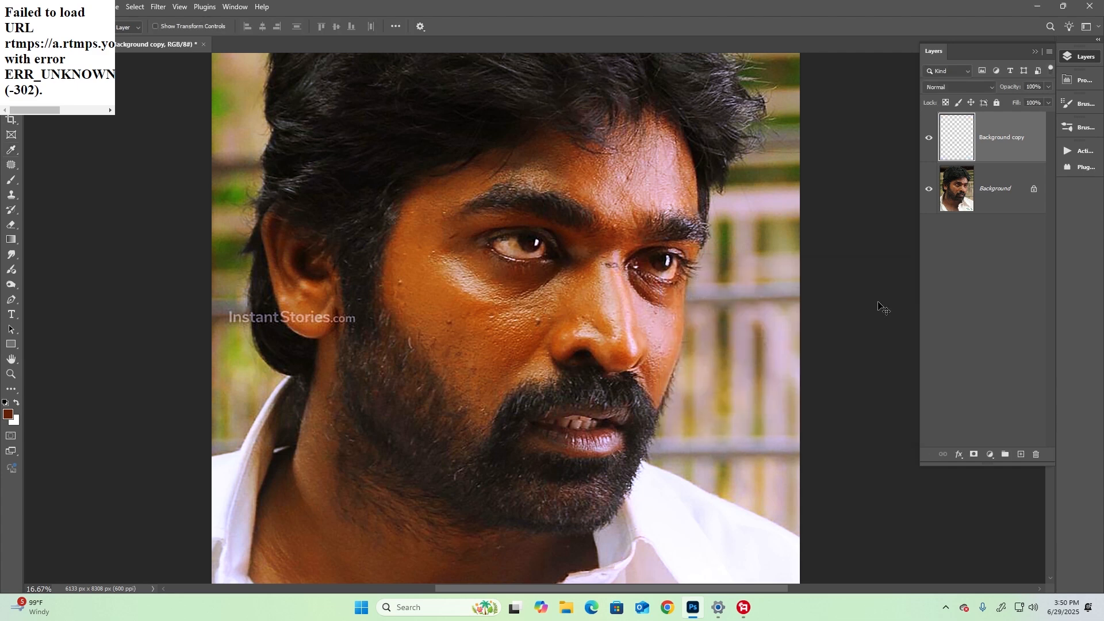
Step: Apply a second Color Balance with highlights blue at +48 and a slight shift from red toward cyan
key(ctrl+b)
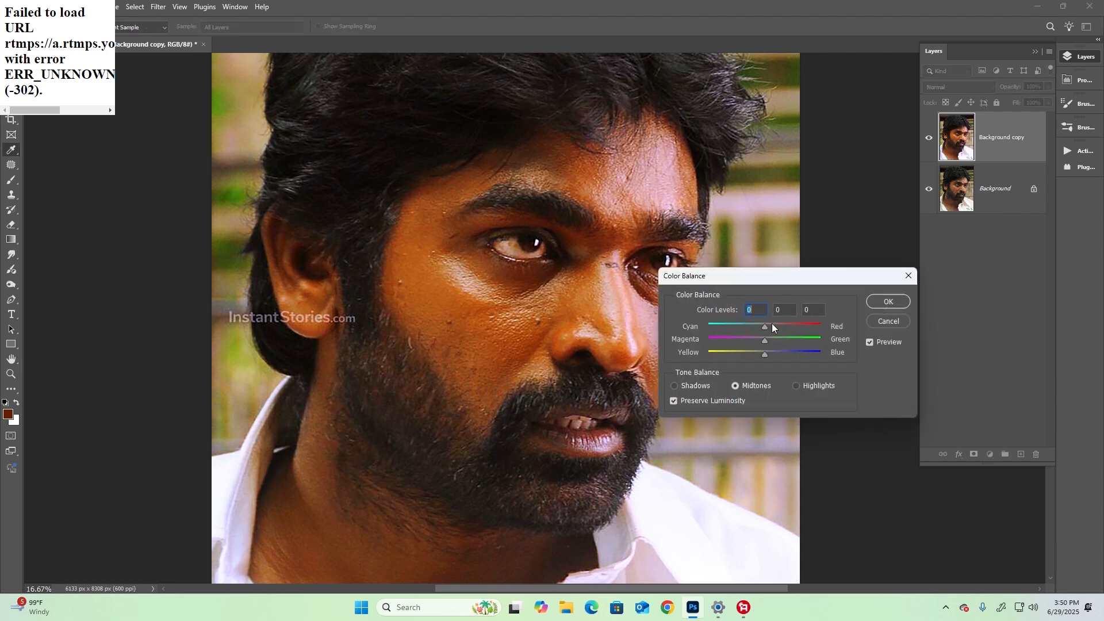
click(755, 351)
click(804, 381)
click(789, 352)
drag(789, 353, 791, 353)
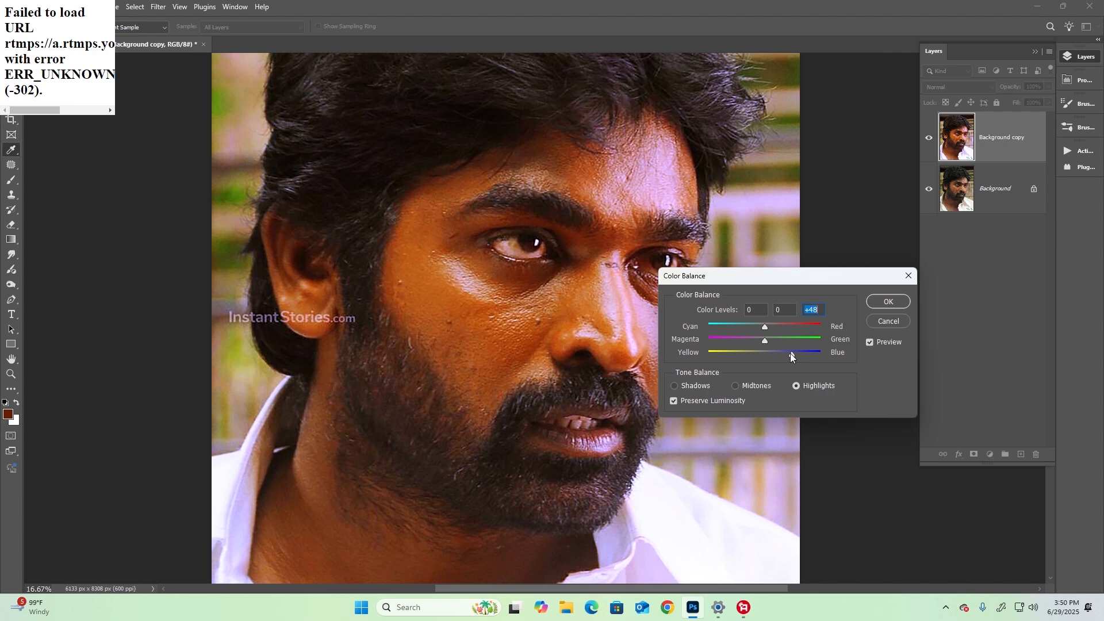
drag(763, 325, 761, 324)
click(887, 302)
key(v)
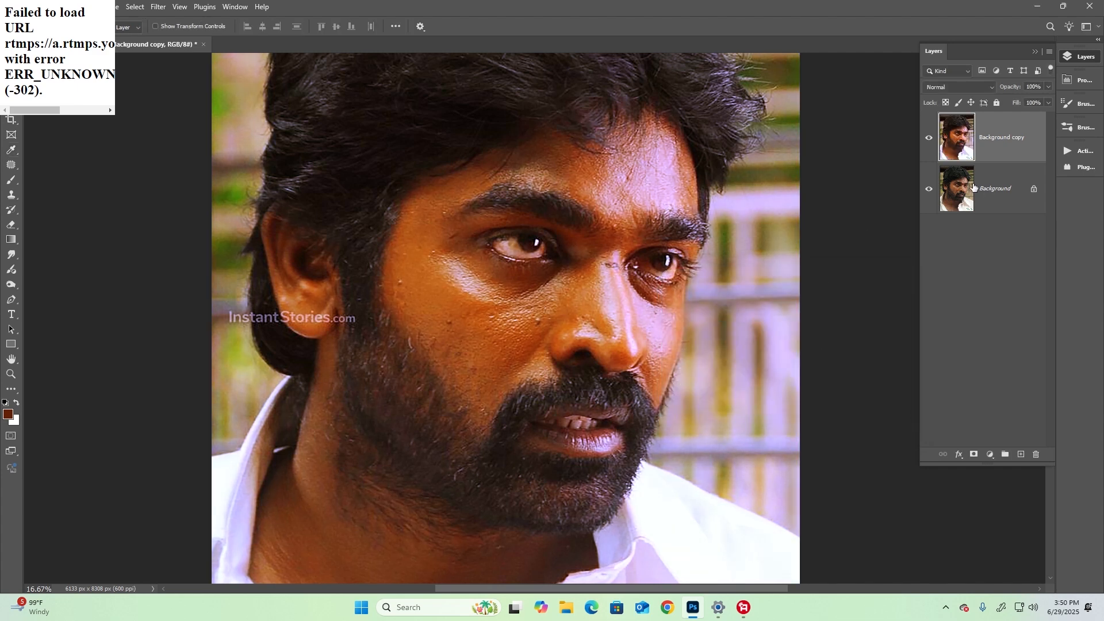
Step: Compare the portrait with the Background copy layer hidden and shown, and examine the corrected face and hair
click(928, 138)
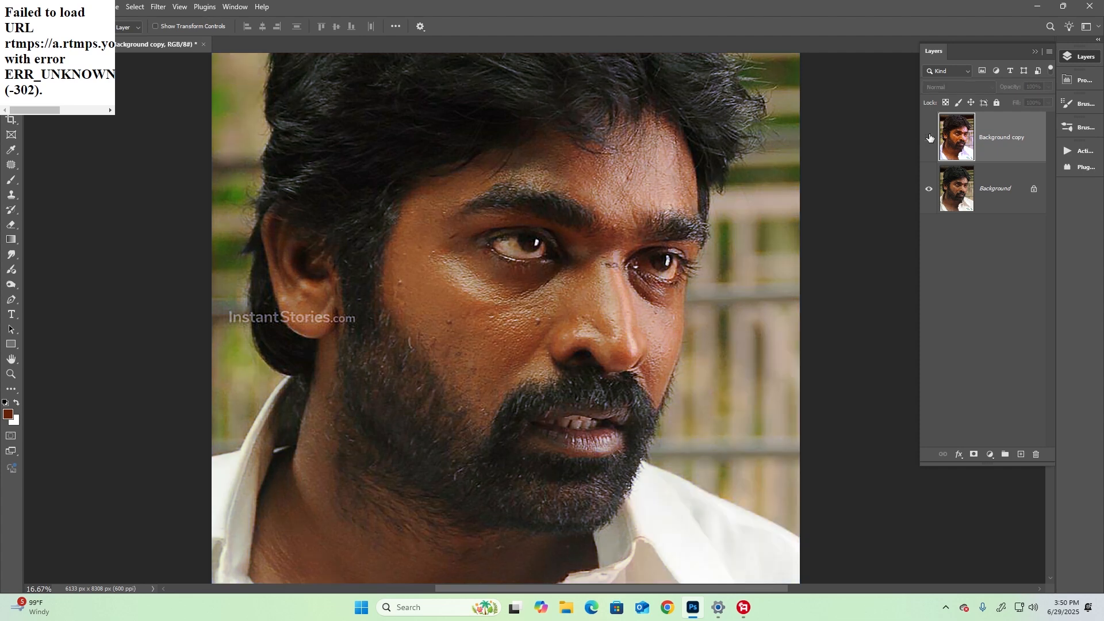
click(929, 137)
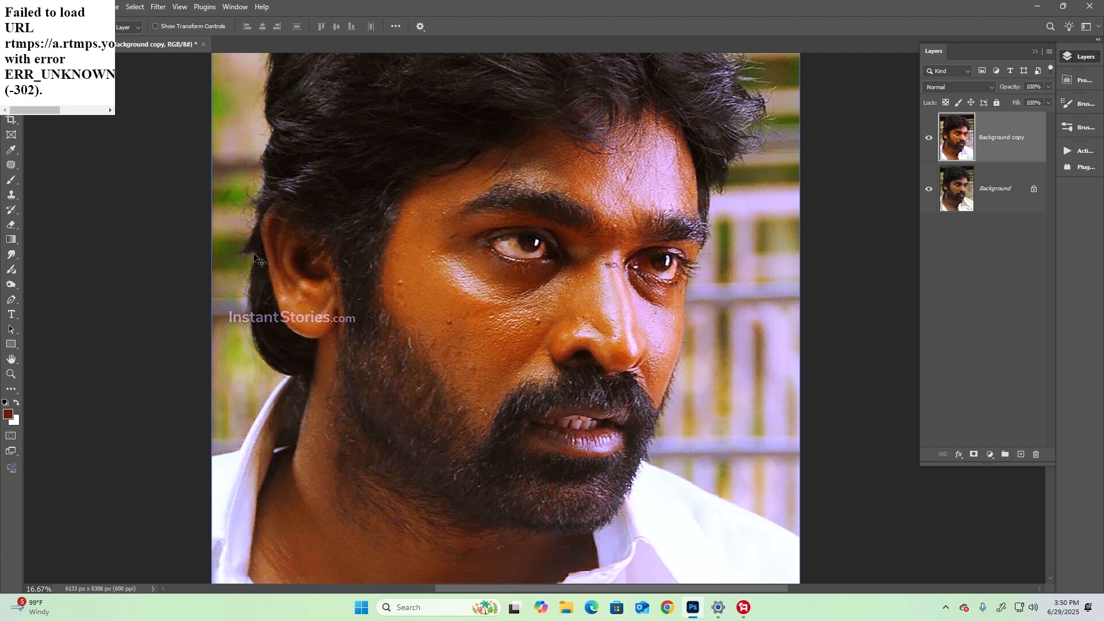
scroll(666, 362, up, 5)
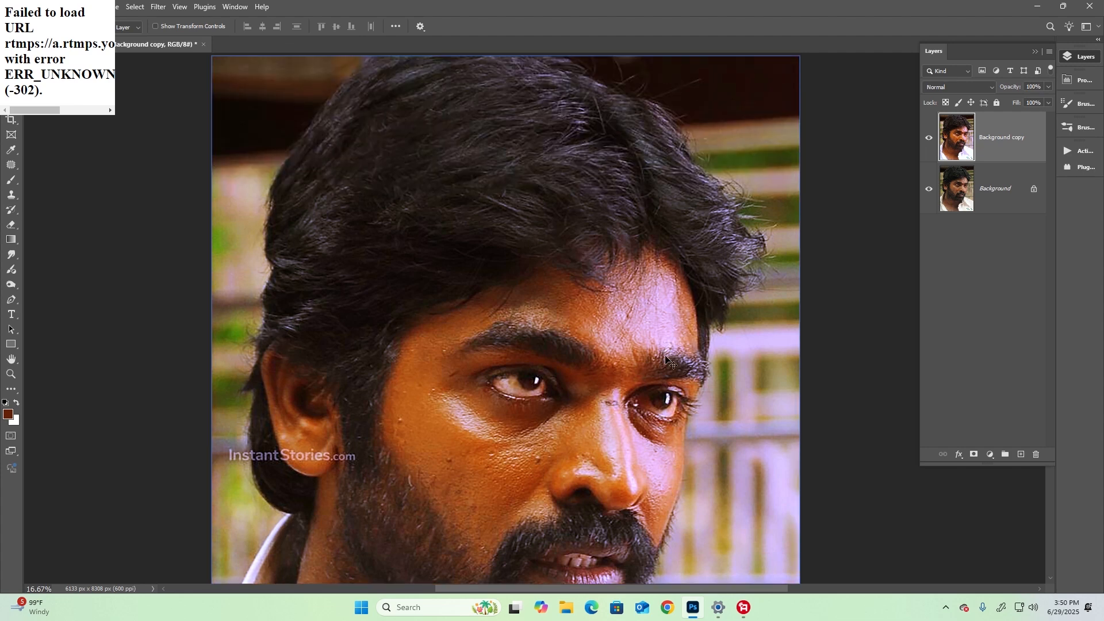
scroll(664, 362, up, 2)
scroll(658, 364, down, 5)
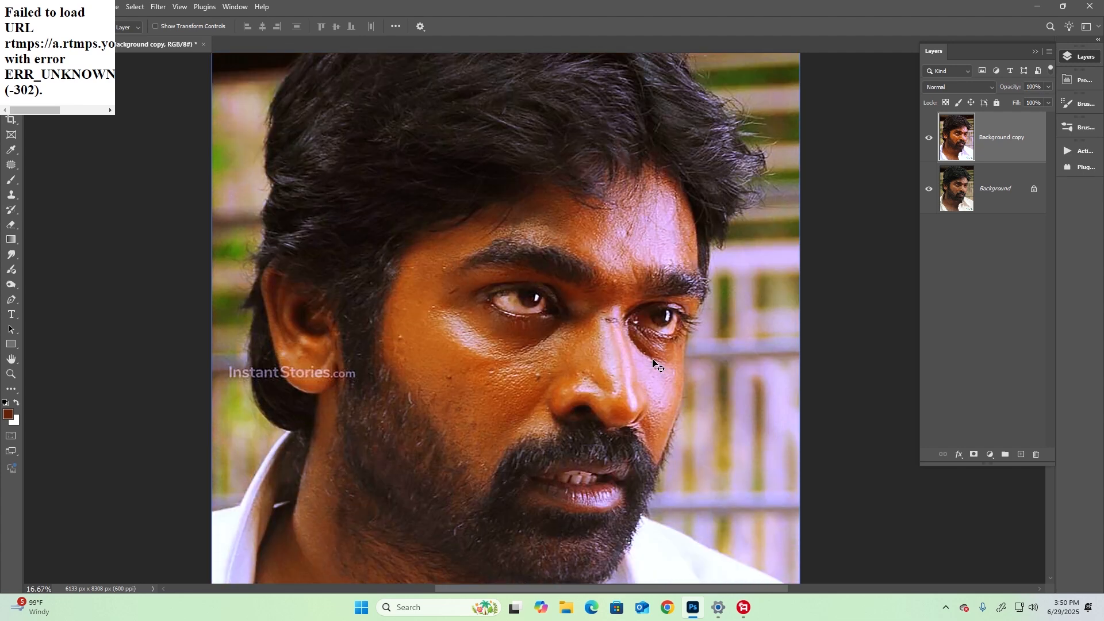
scroll(653, 361, down, 2)
scroll(653, 235, up, 1)
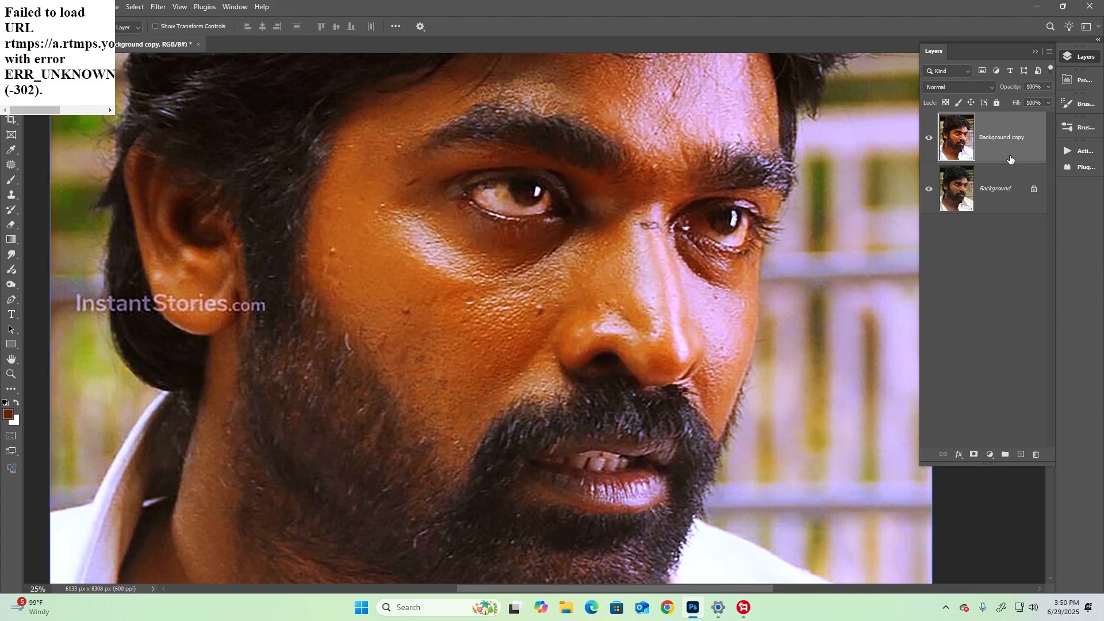
scroll(526, 325, down, 1)
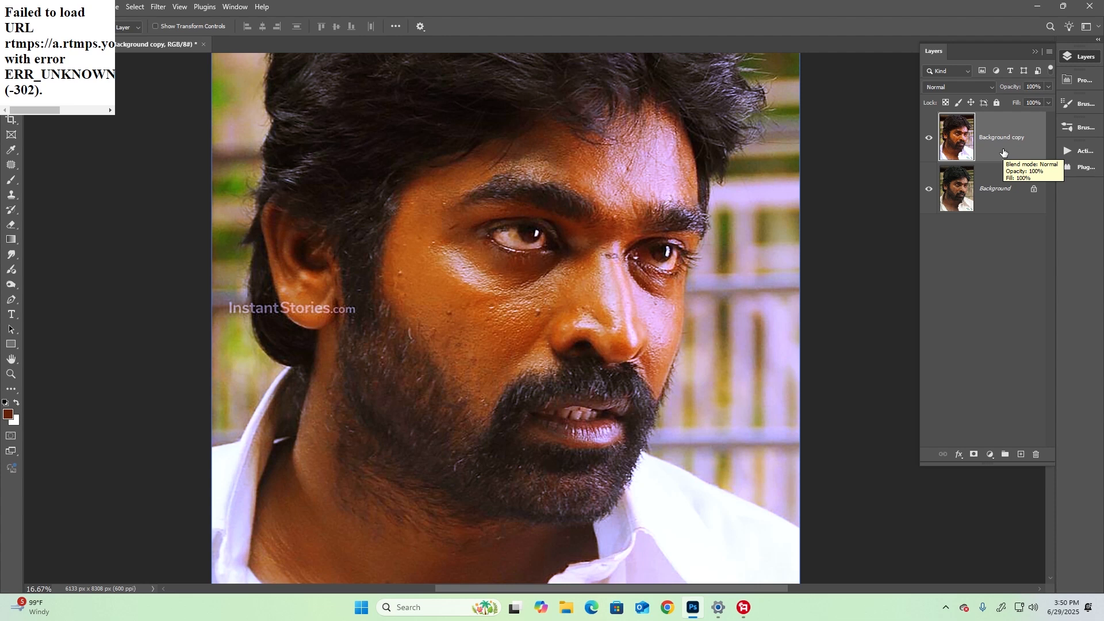
Step: Duplicate the colour-corrected Background copy layer twice
drag(1003, 152, 1020, 454)
drag(1012, 143, 1009, 388)
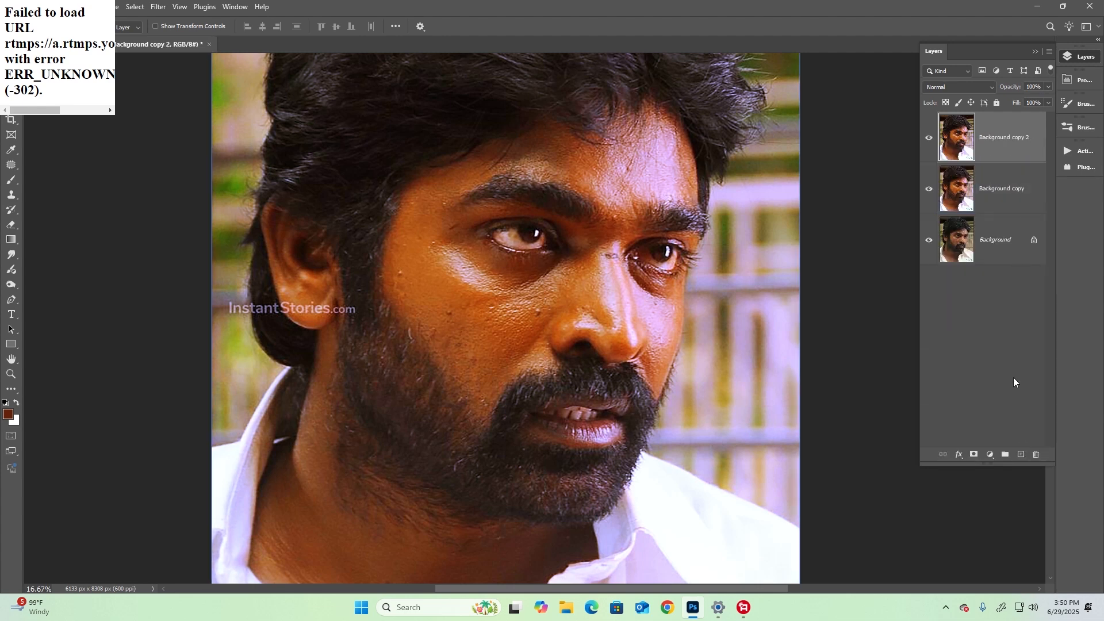
drag(1009, 141, 1021, 459)
click(1015, 253)
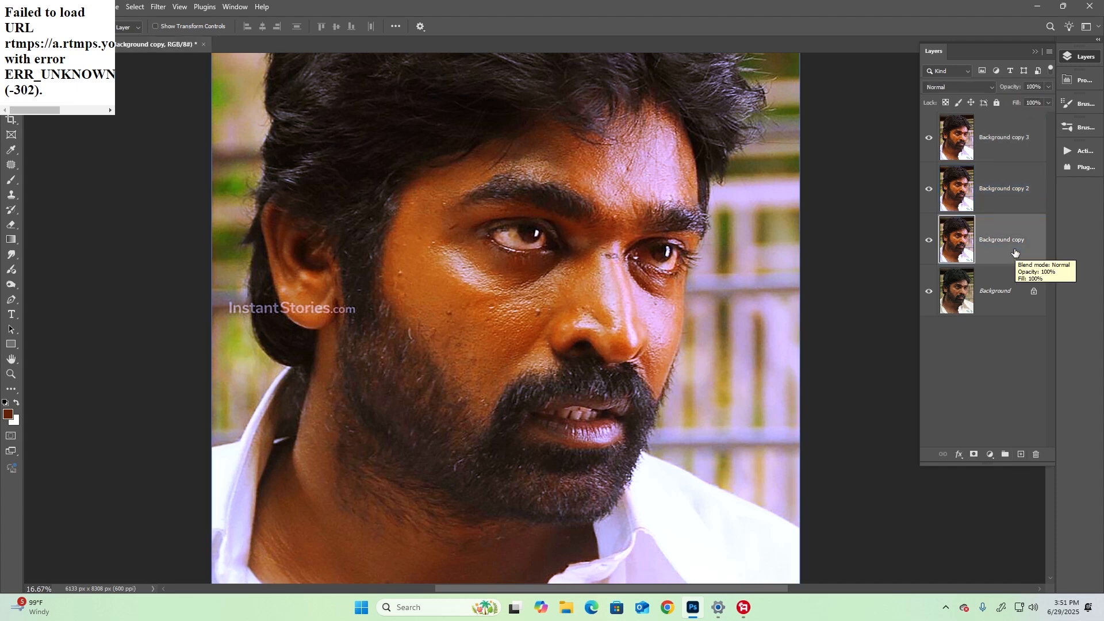
click(991, 290)
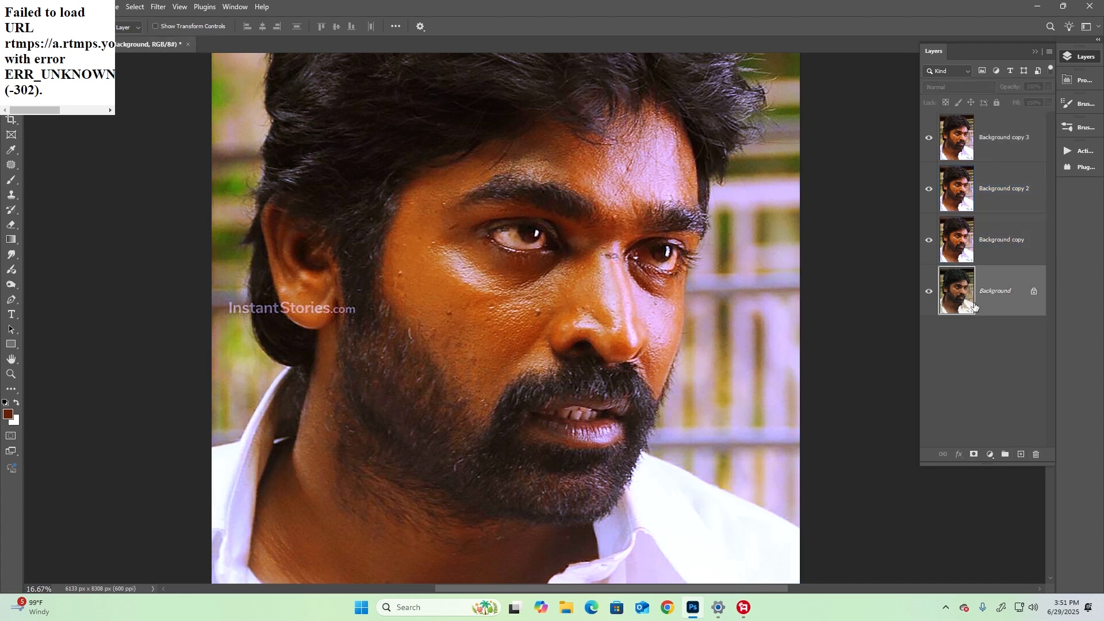
click(1005, 235)
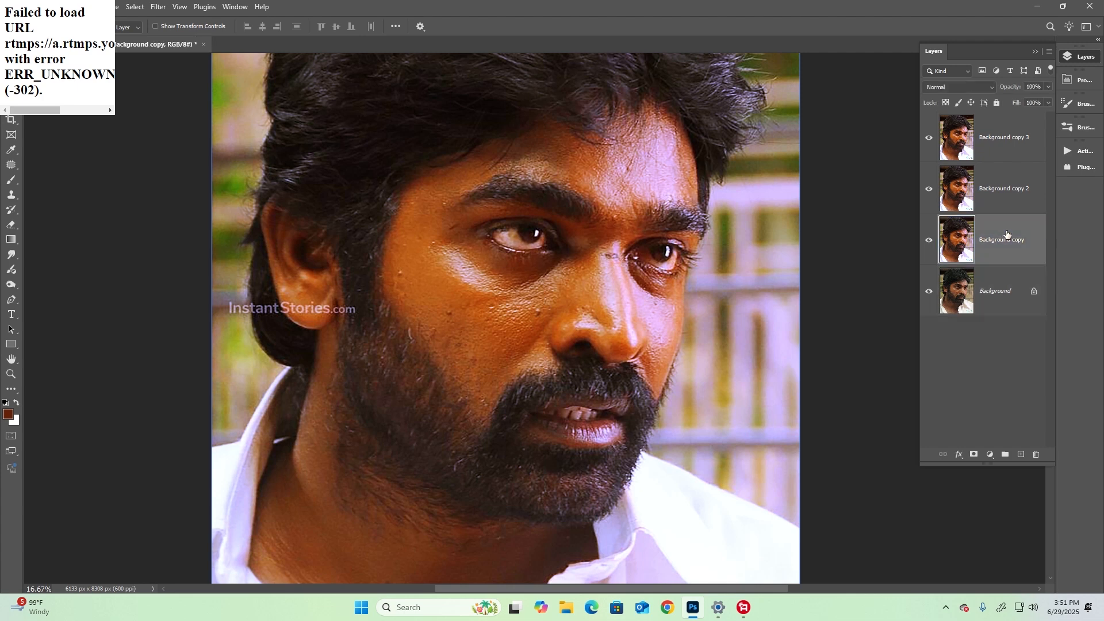
click(1012, 191)
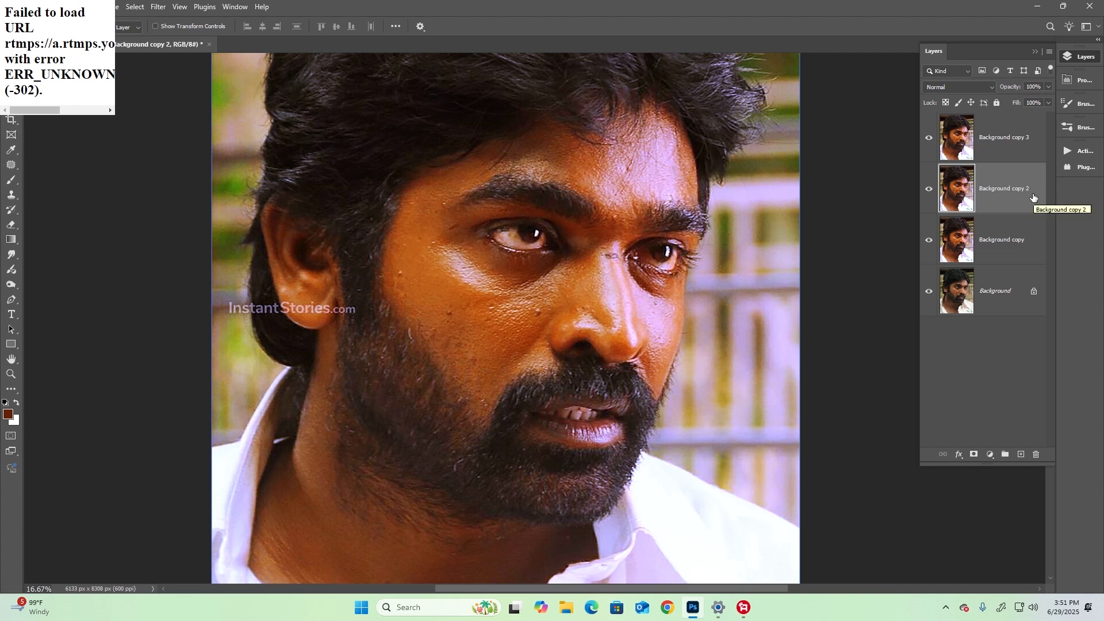
click(1009, 365)
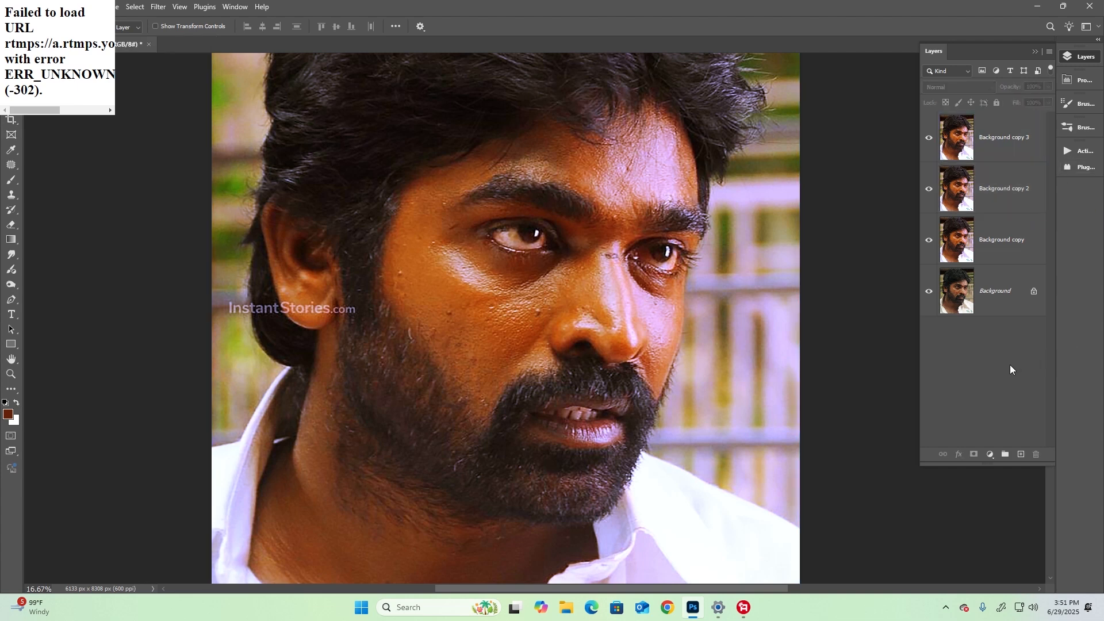
Step: Apply a High Pass filter with a radius of 20.8 pixels to the Background copy 3 layer
click(1010, 224)
click(1007, 193)
click(1004, 150)
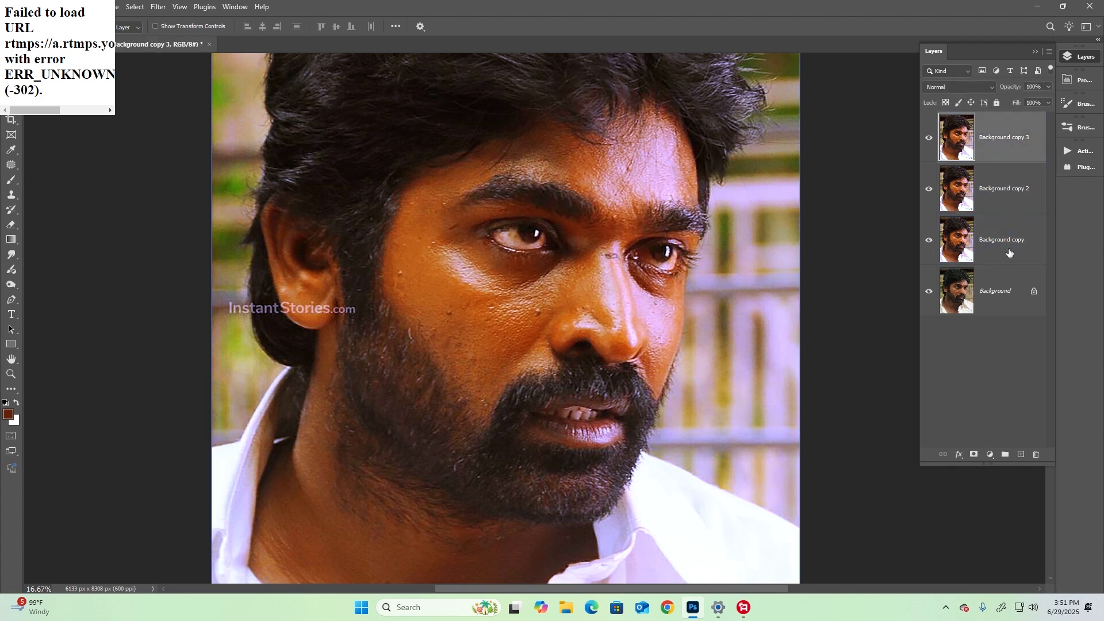
click(1010, 254)
click(984, 148)
click(158, 6)
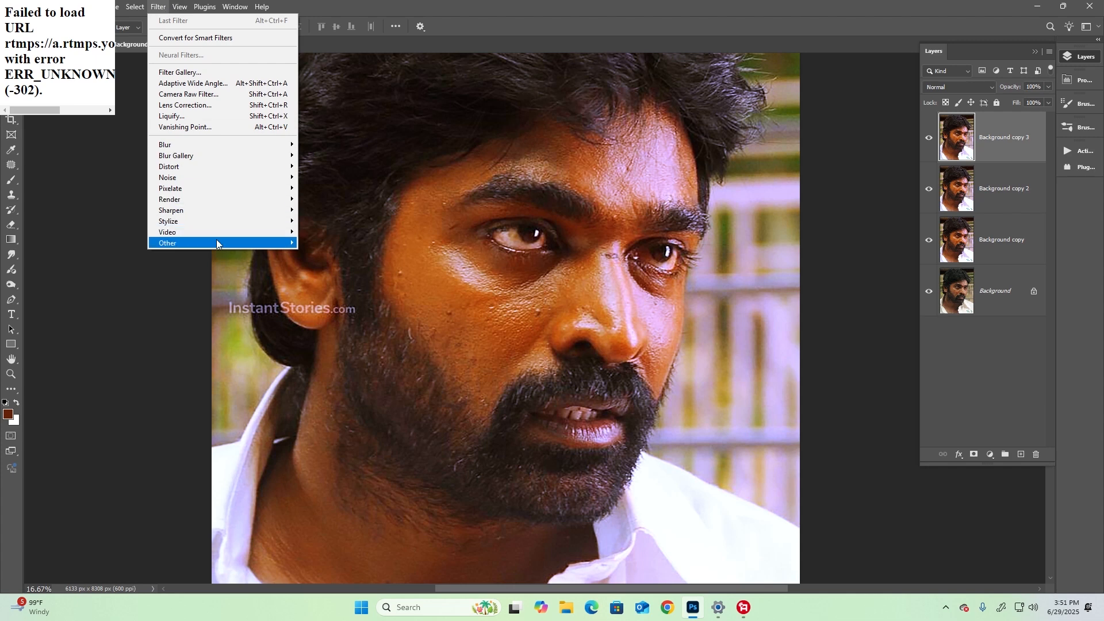
mouse_move(217, 243)
click(323, 253)
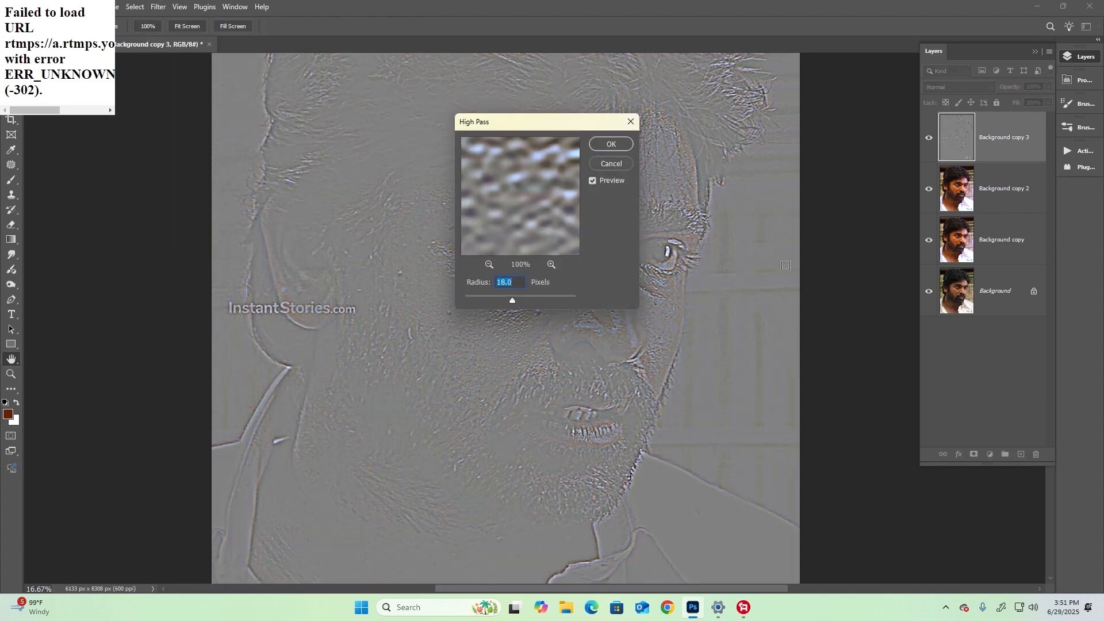
drag(581, 117, 254, 98)
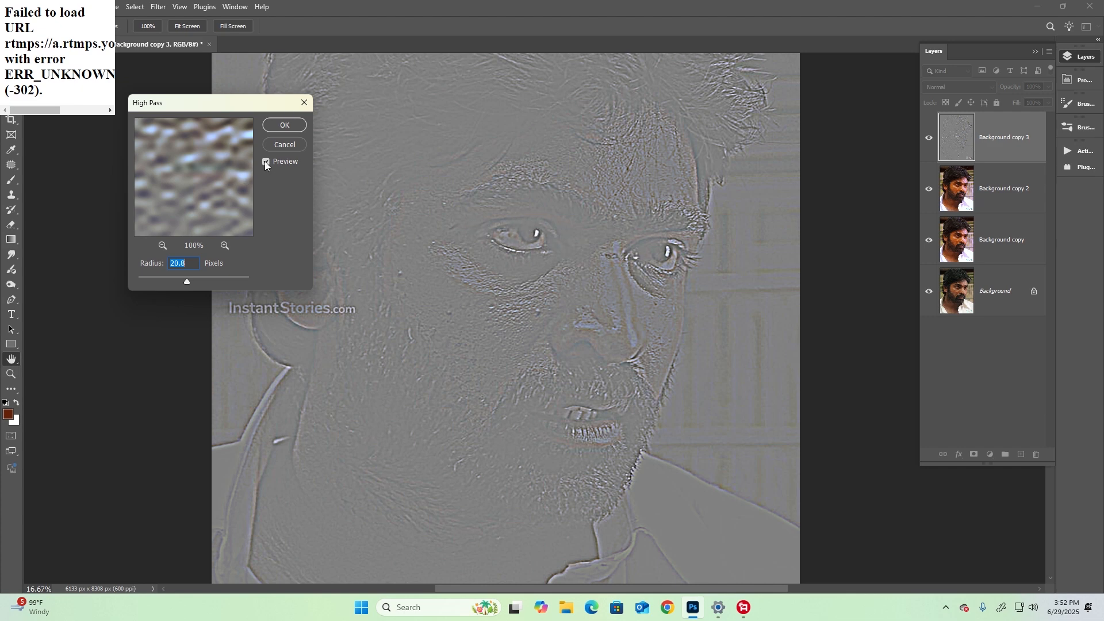
click(293, 127)
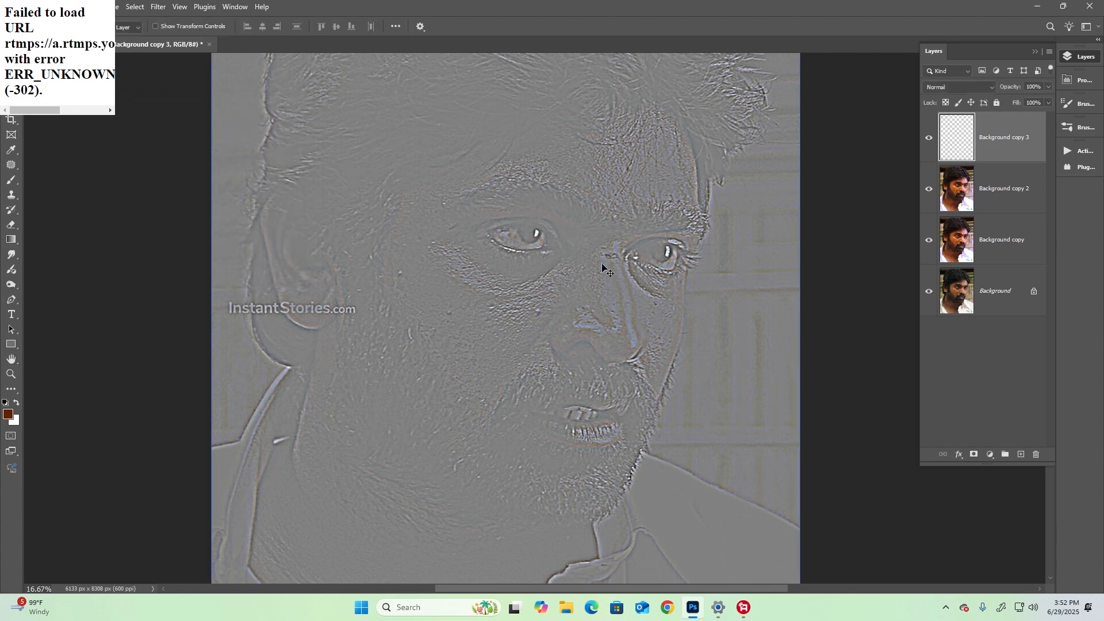
Step: Set the blend mode of the high-pass layer to Overlay
click(961, 86)
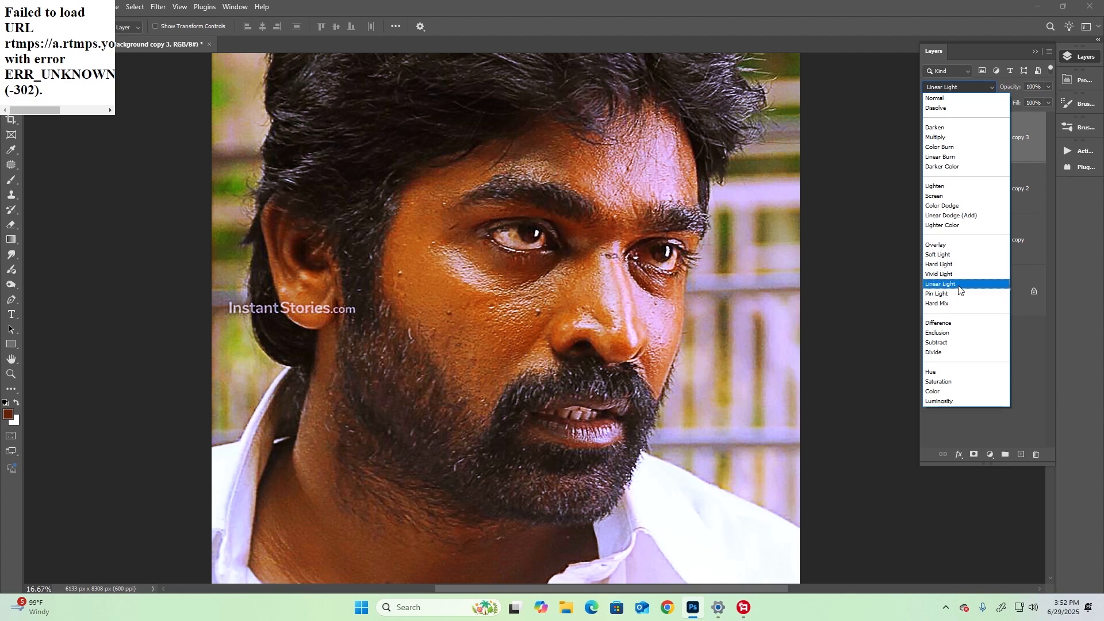
click(951, 245)
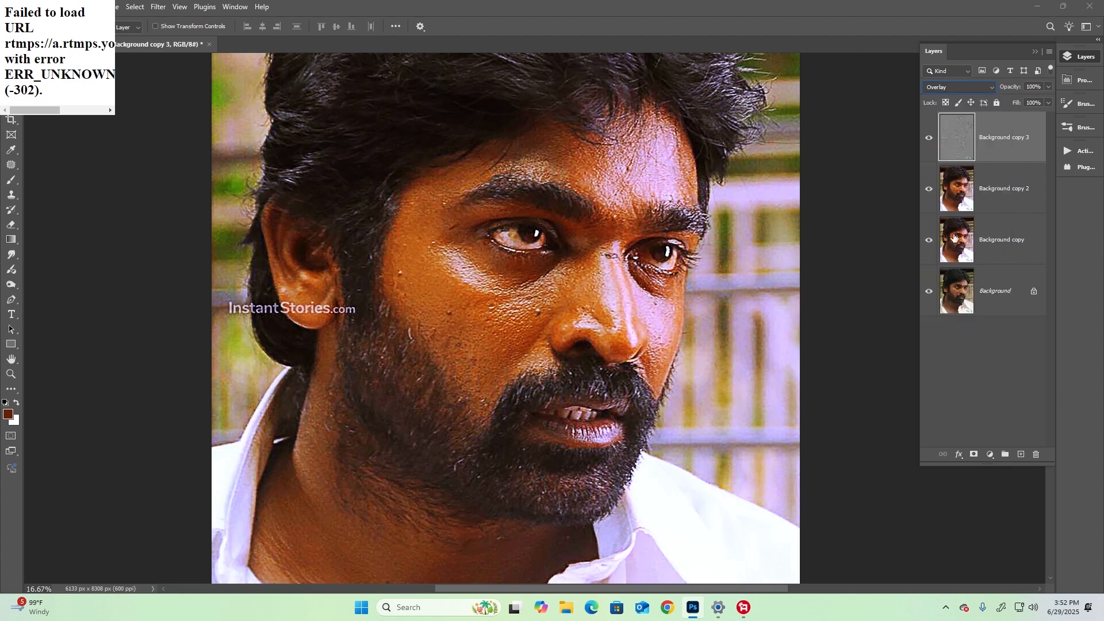
click(1031, 173)
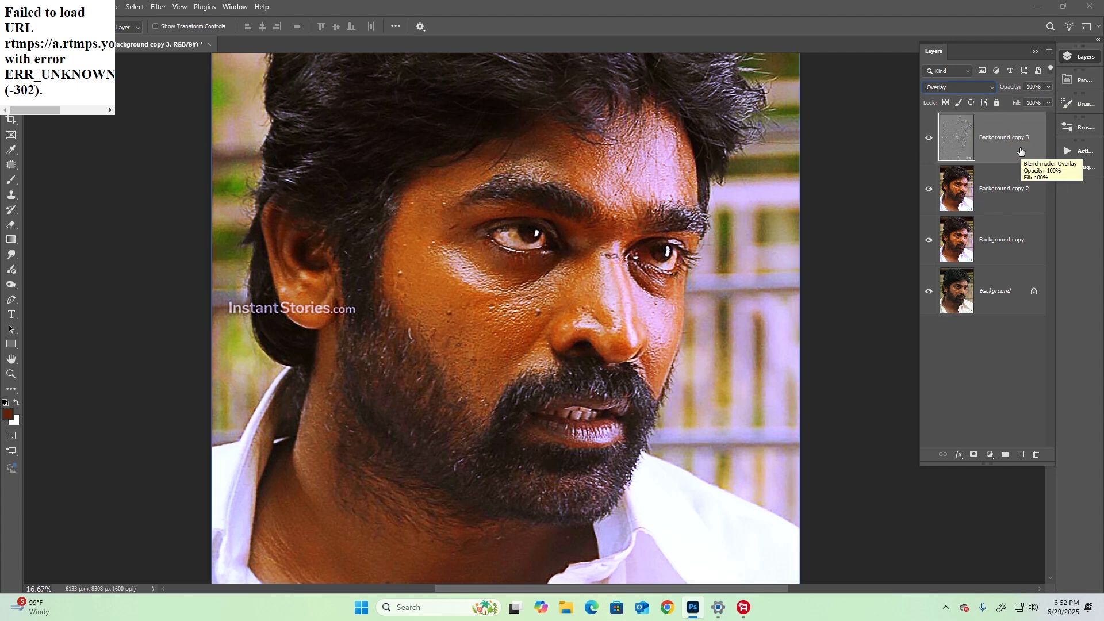
Step: Merge the Background copy 3 layer down into Background copy 2
click(1000, 188)
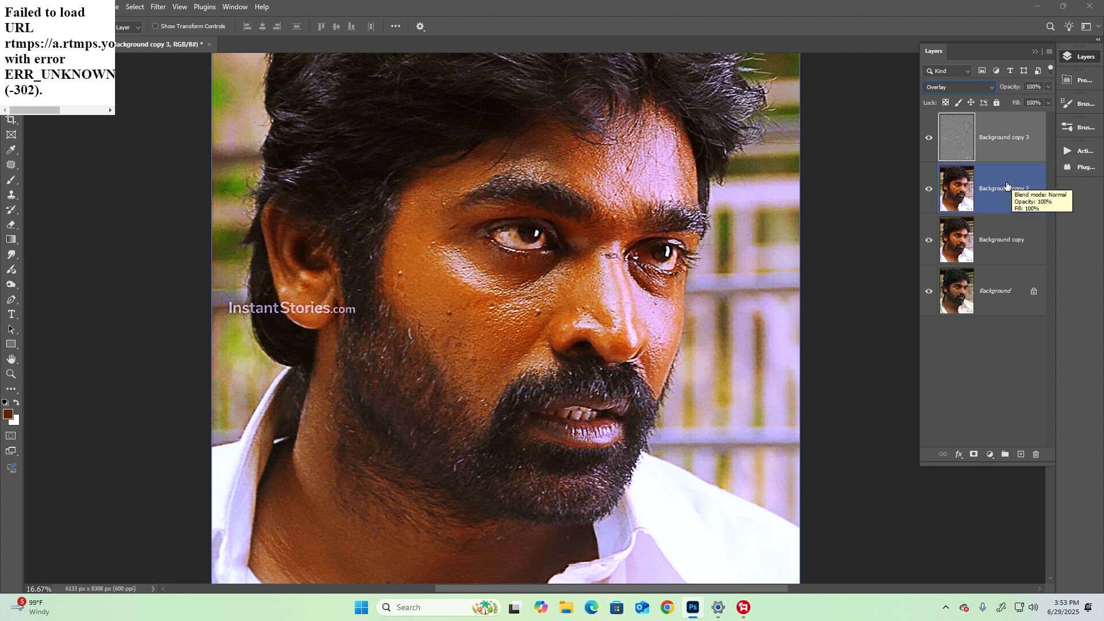
click(1004, 147)
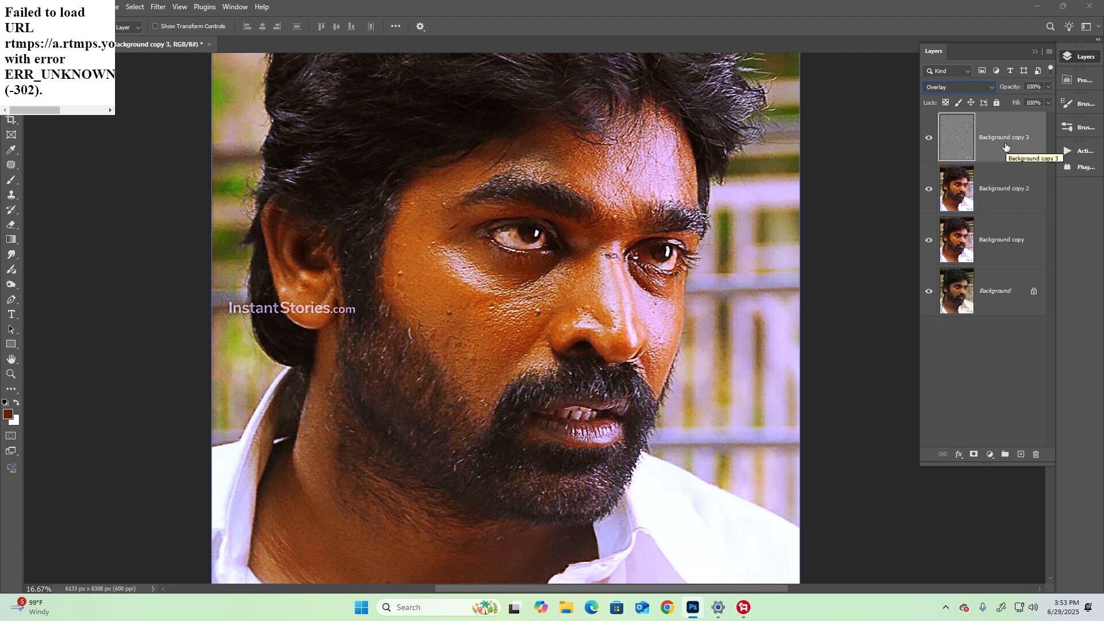
key(Delete)
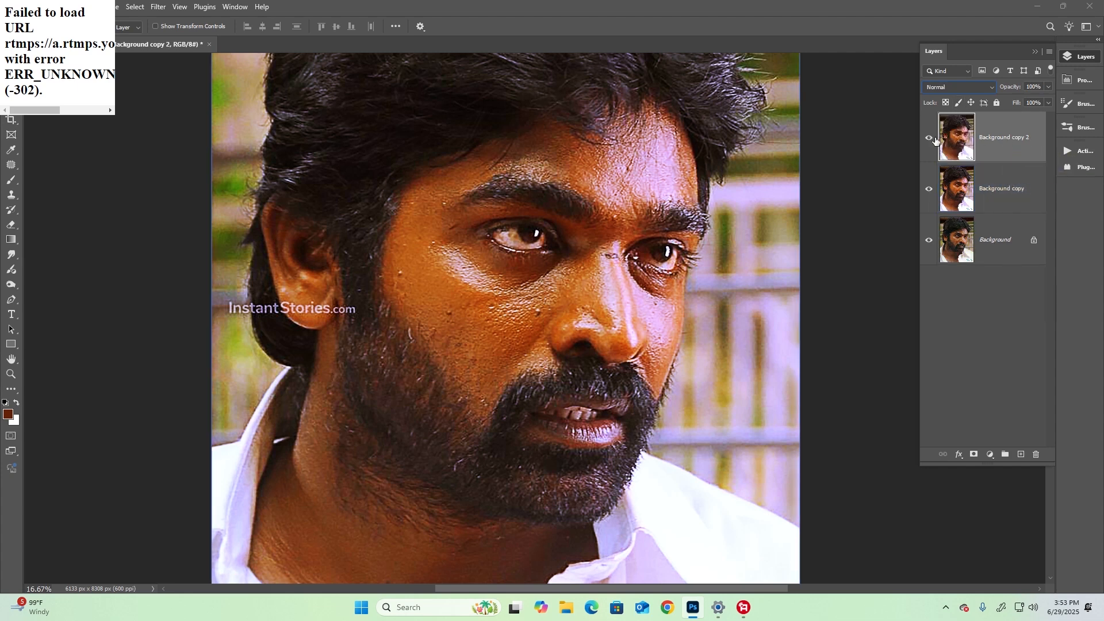
Step: Compare the original, colour-corrected and sharpened versions of the portrait by hiding and showing their layers
drag(928, 137, 932, 194)
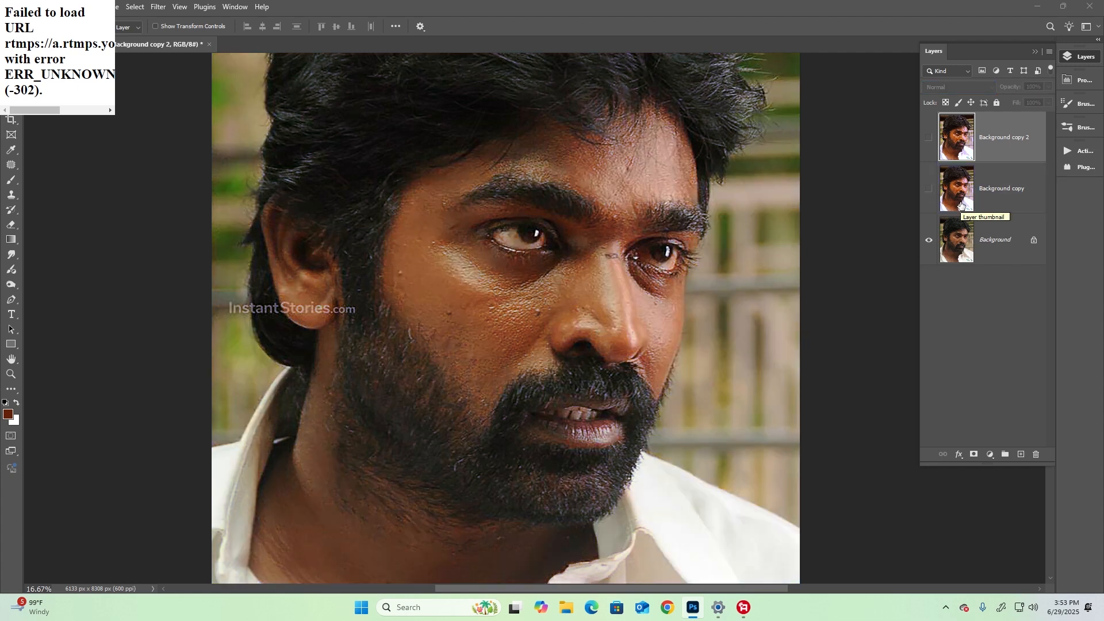
click(928, 188)
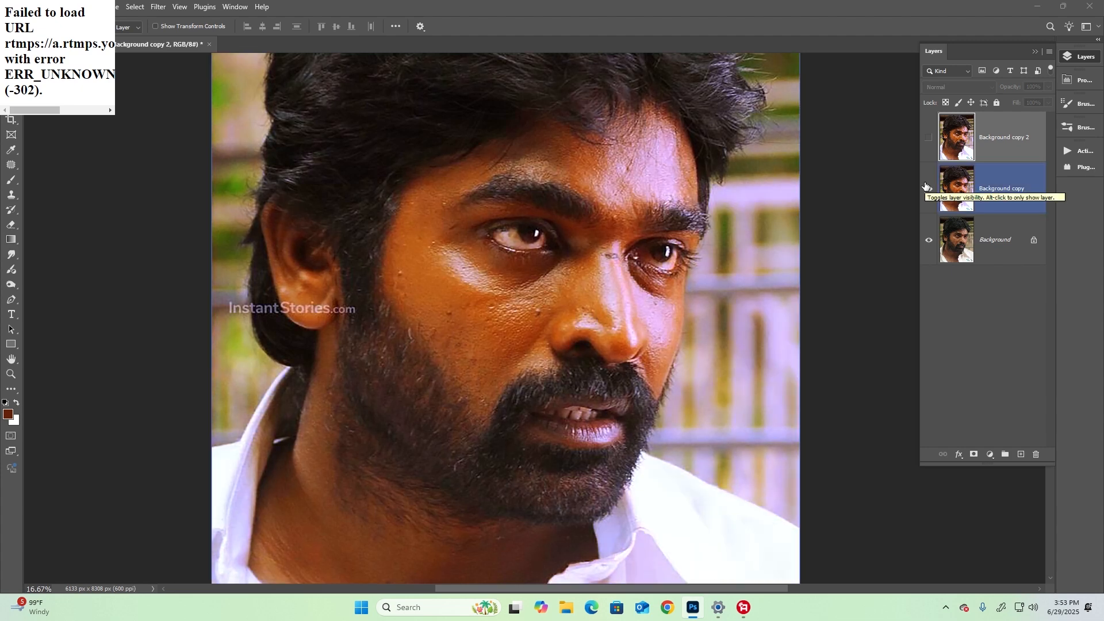
click(928, 138)
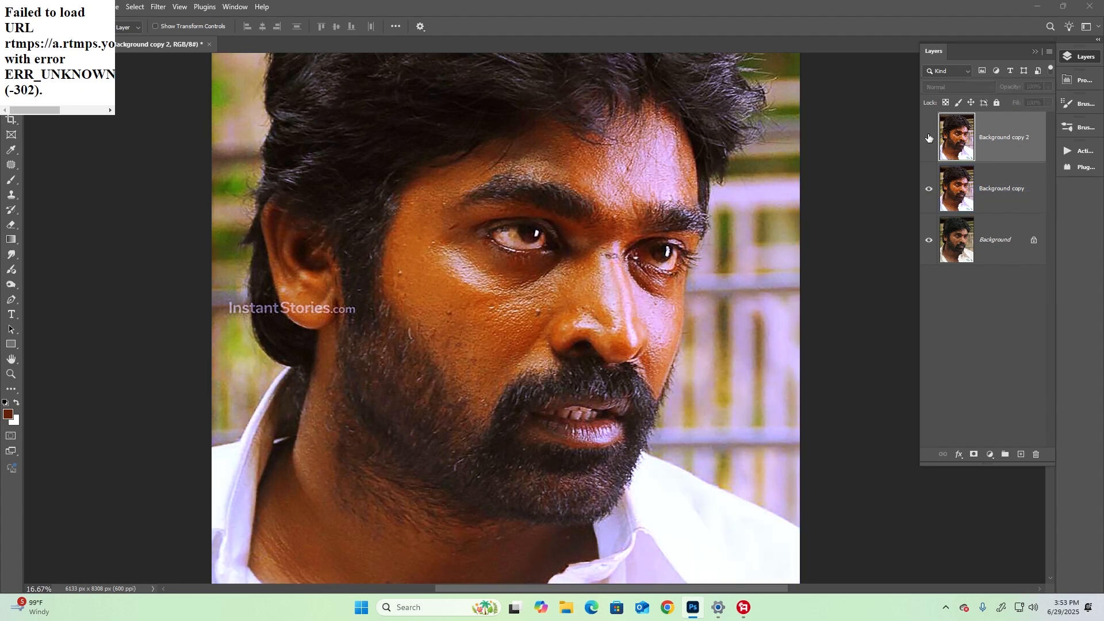
click(928, 137)
click(929, 138)
click(928, 138)
click(928, 137)
Step: Rename Background copy as "colour correction" and Background copy 2 as "sharpness", and duplicate the sharpness layer
double_click(1001, 189)
text(c)
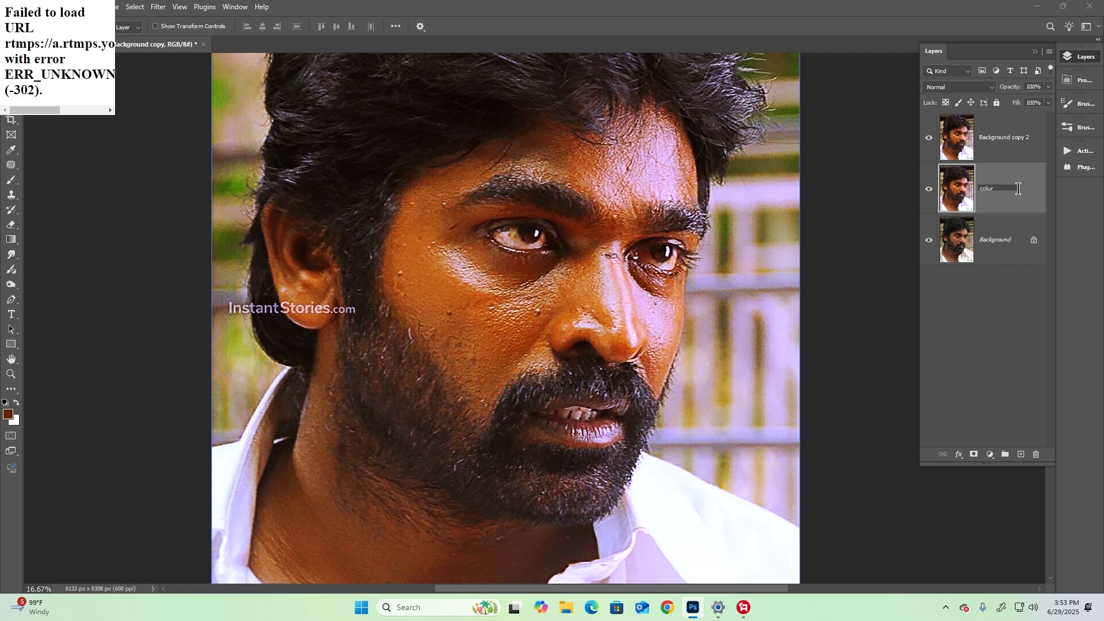
text(oluour correction)
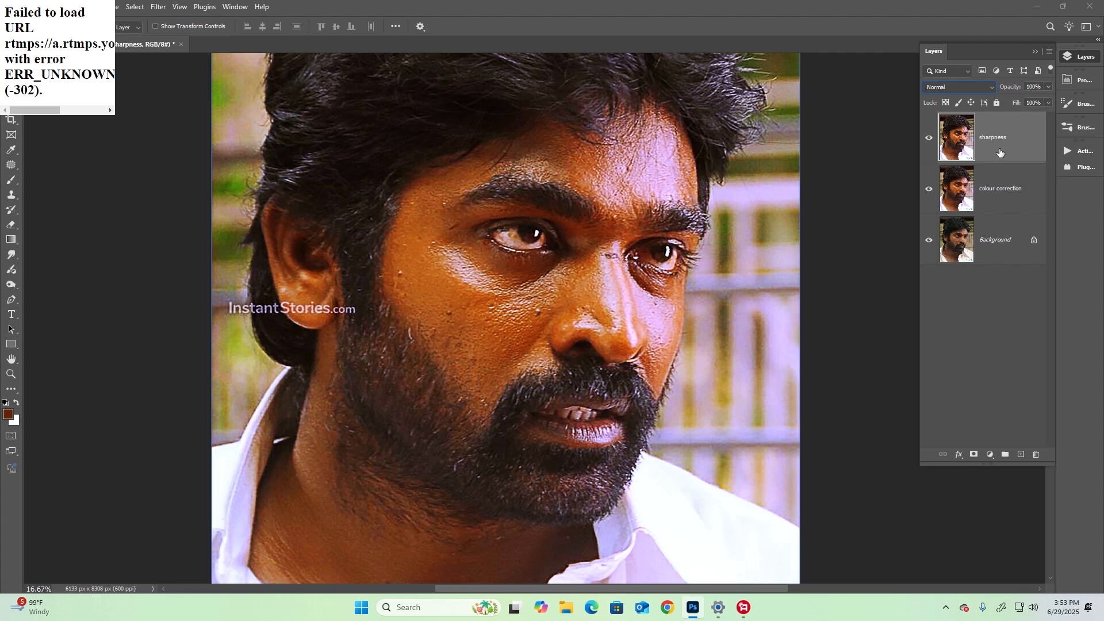
drag(1001, 153, 1021, 454)
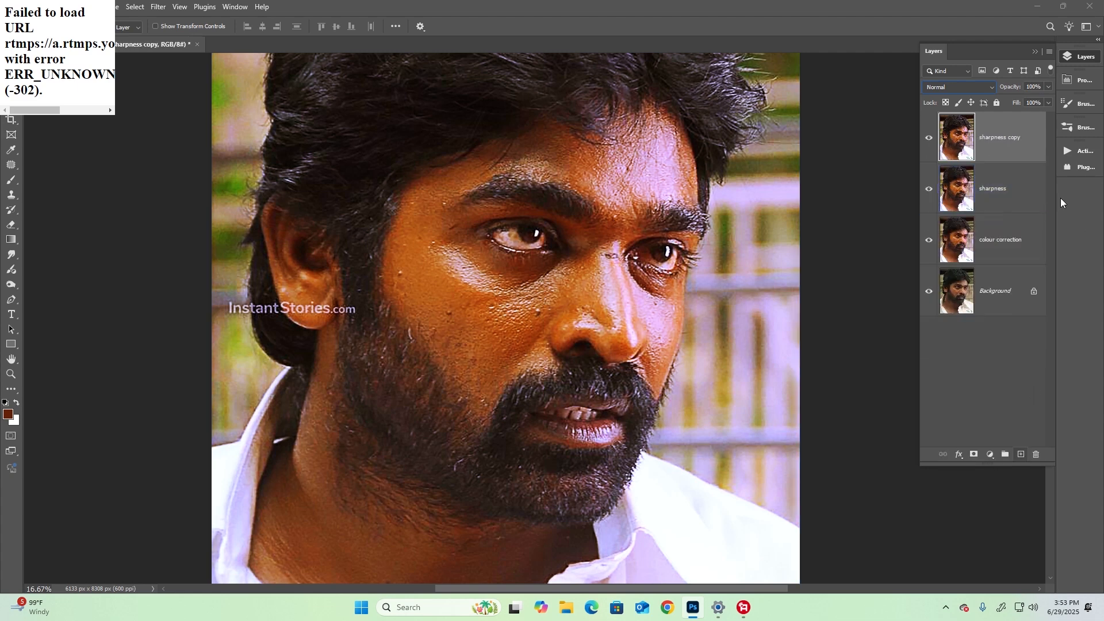
Step: Group the sharpness and colour correction layers, and hide the group with the sharpness copy layer active
click(1015, 198)
shift+click(1017, 241)
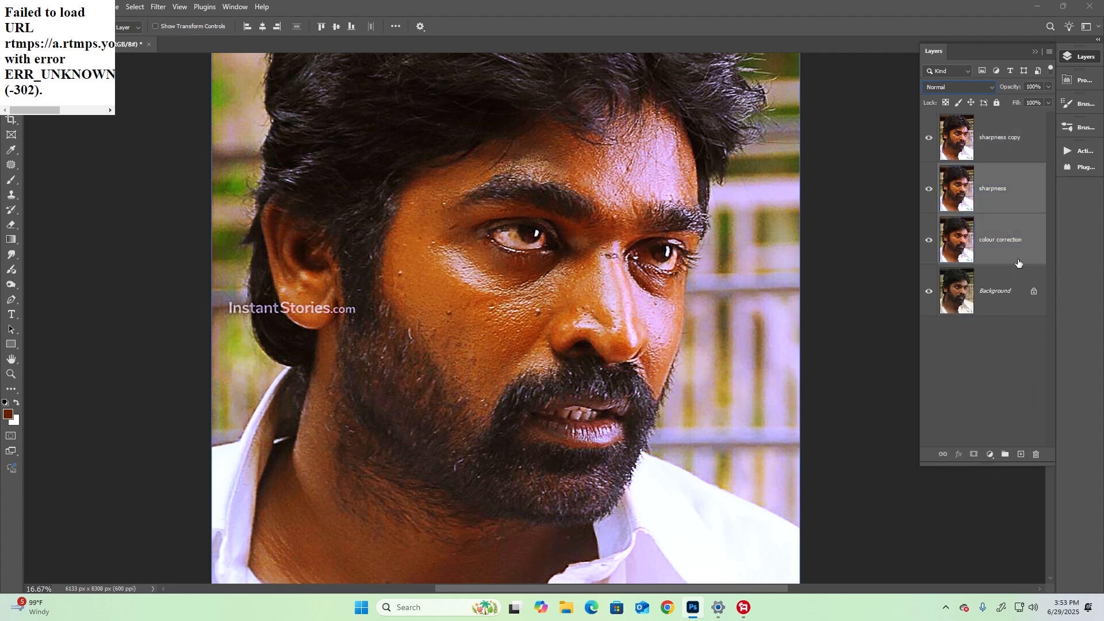
click(1004, 454)
click(929, 171)
click(1016, 138)
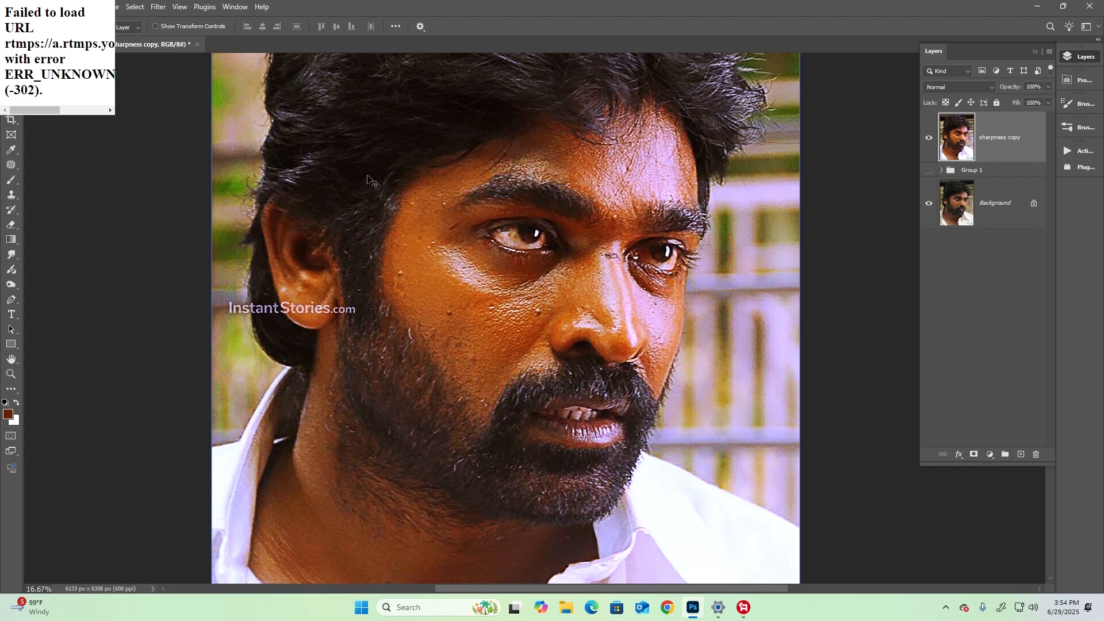
Step: Begin a Pen path on the cheek above the moustache and curve it around the nostril's outer edge
scroll(501, 218, up, 3)
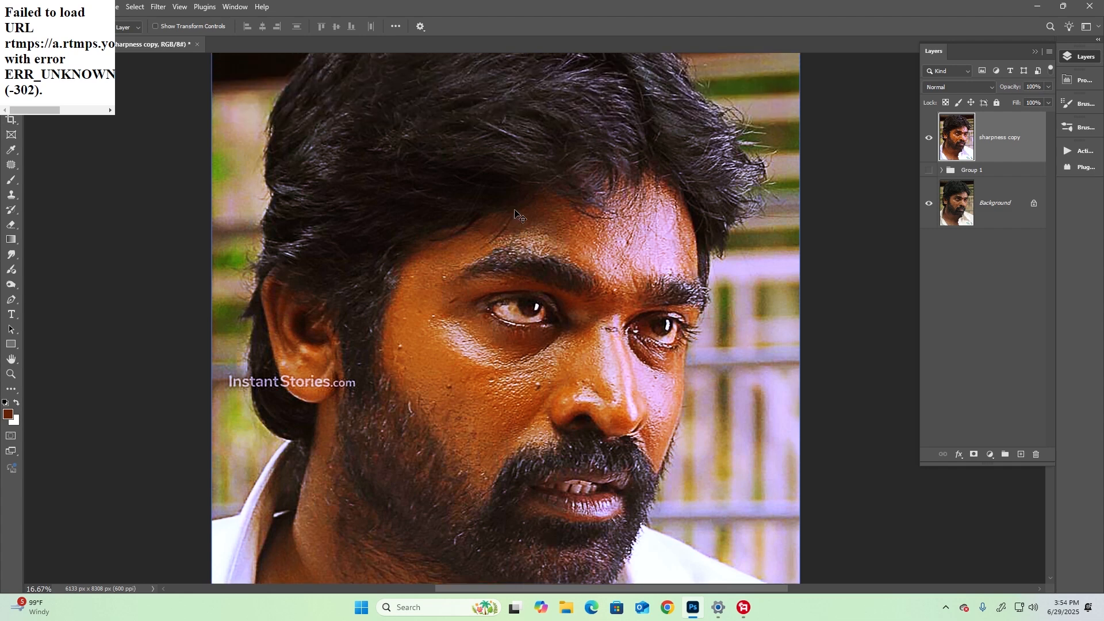
key(ctrl+minus)
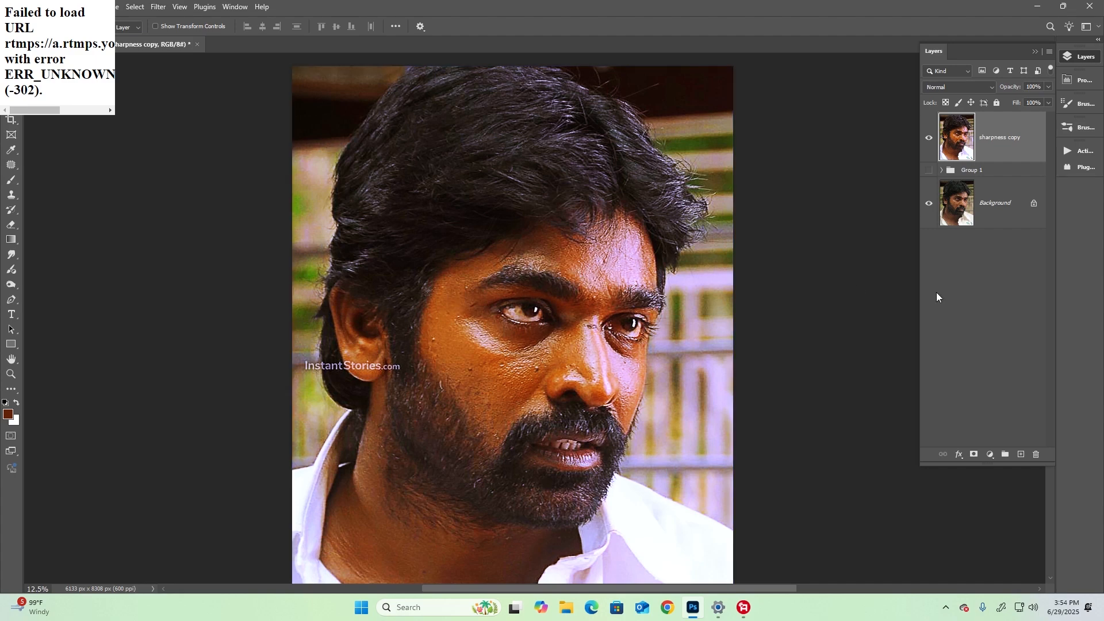
key(ctrl+plus)
key(ctrl+plus)
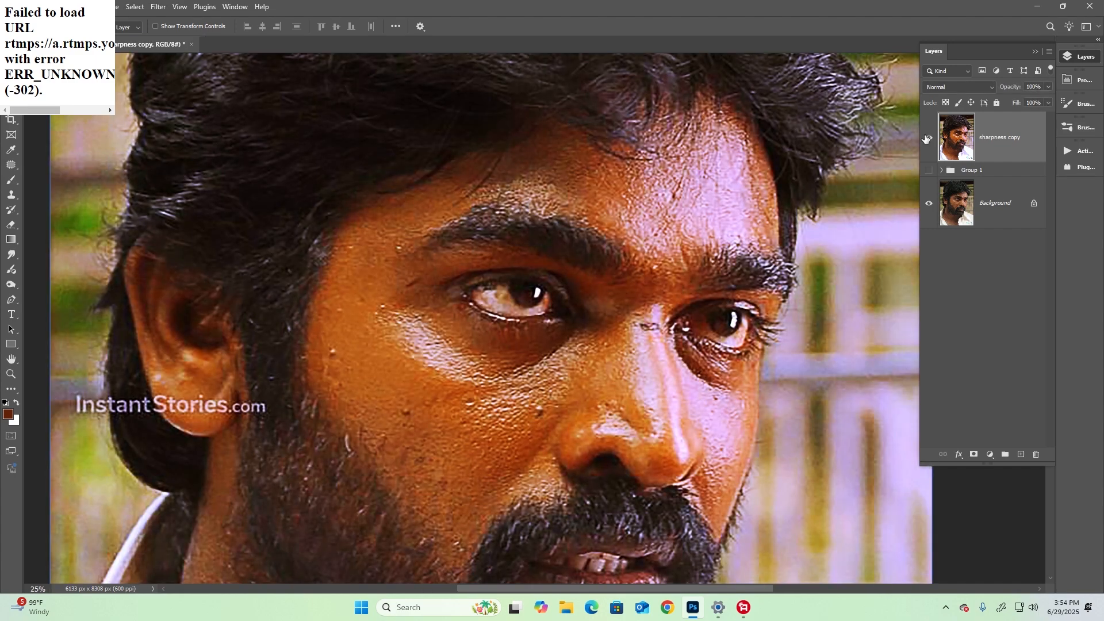
scroll(758, 340, down, 5)
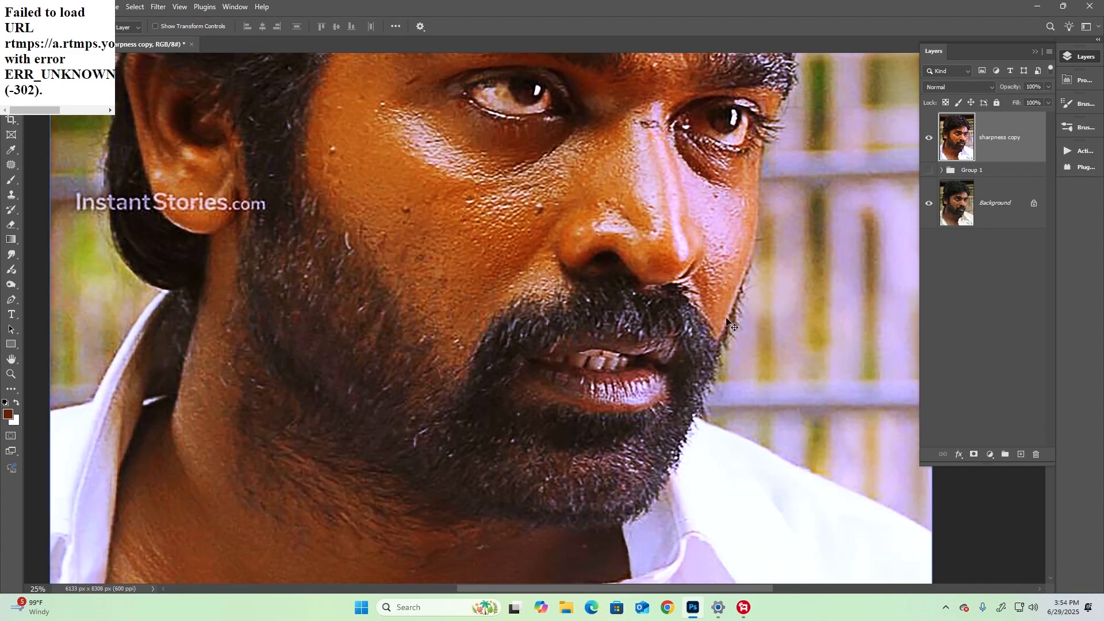
click(11, 301)
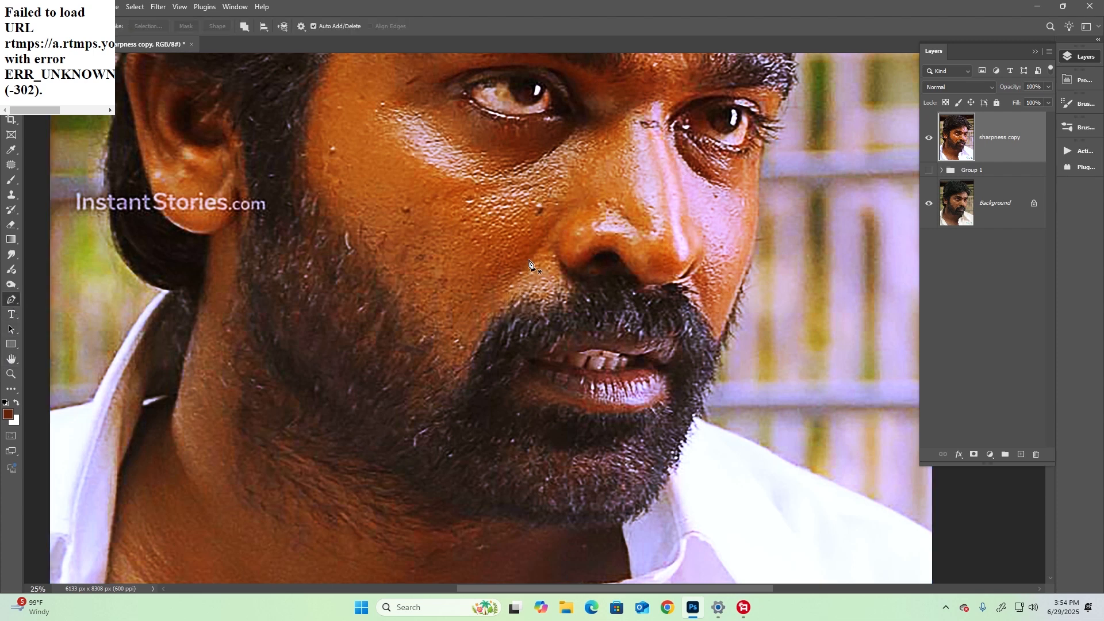
click(504, 298)
click(539, 248)
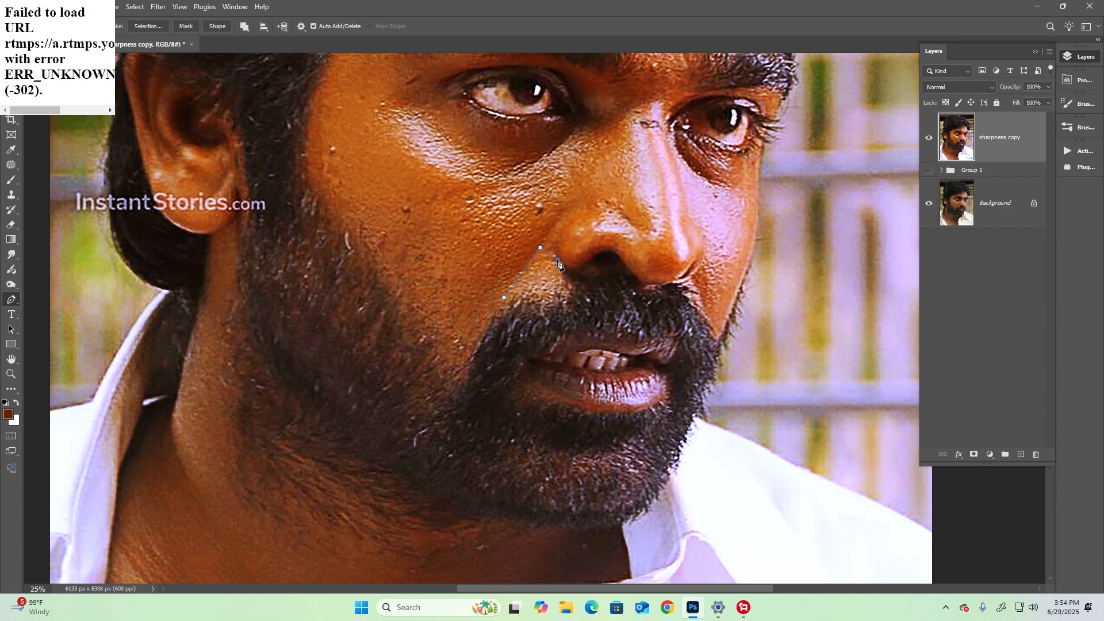
drag(558, 260, 565, 284)
click(553, 298)
key(ctrl+z)
drag(582, 282, 601, 285)
alt+click(582, 283)
Step: Close the path around the side of the moustache and the adjoining cheek, and convert it into a selection
drag(481, 418, 467, 432)
click(439, 434)
drag(428, 393, 444, 360)
drag(449, 344, 459, 337)
click(505, 298)
click(505, 299)
key(ctrl+Return)
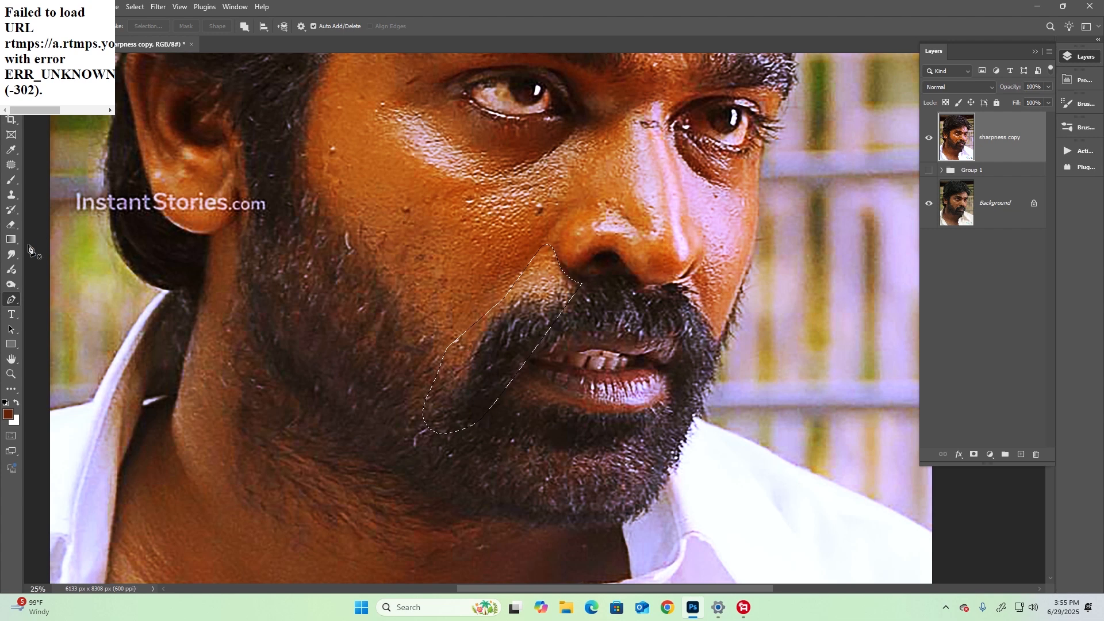
Step: Set up the Smudge tool with the Hard Round brush and 41% strength
click(12, 255)
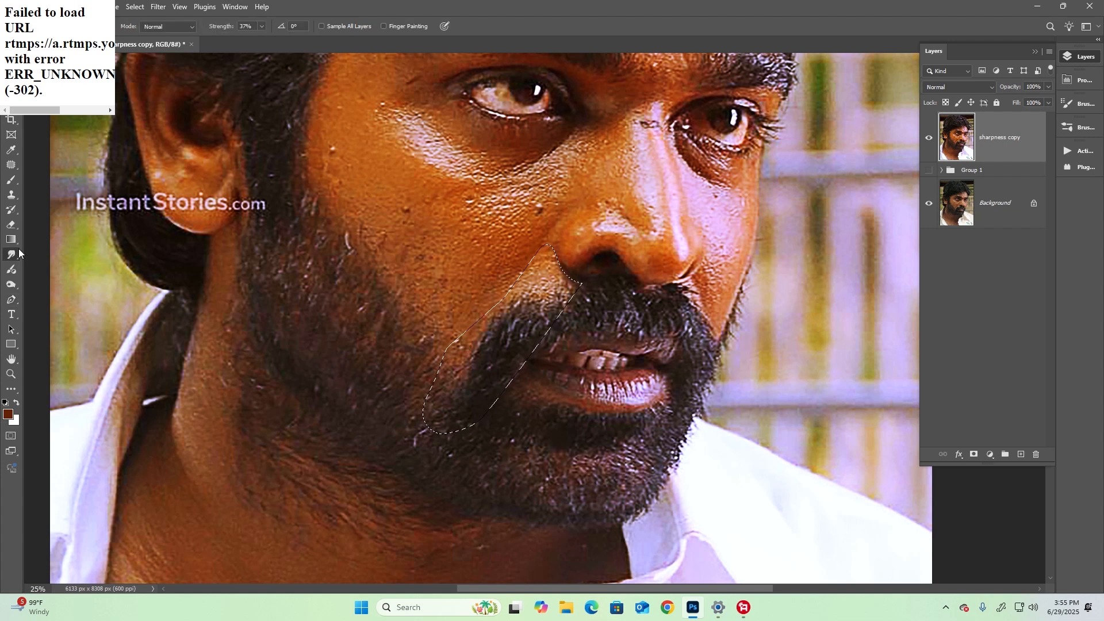
click(92, 27)
click(103, 208)
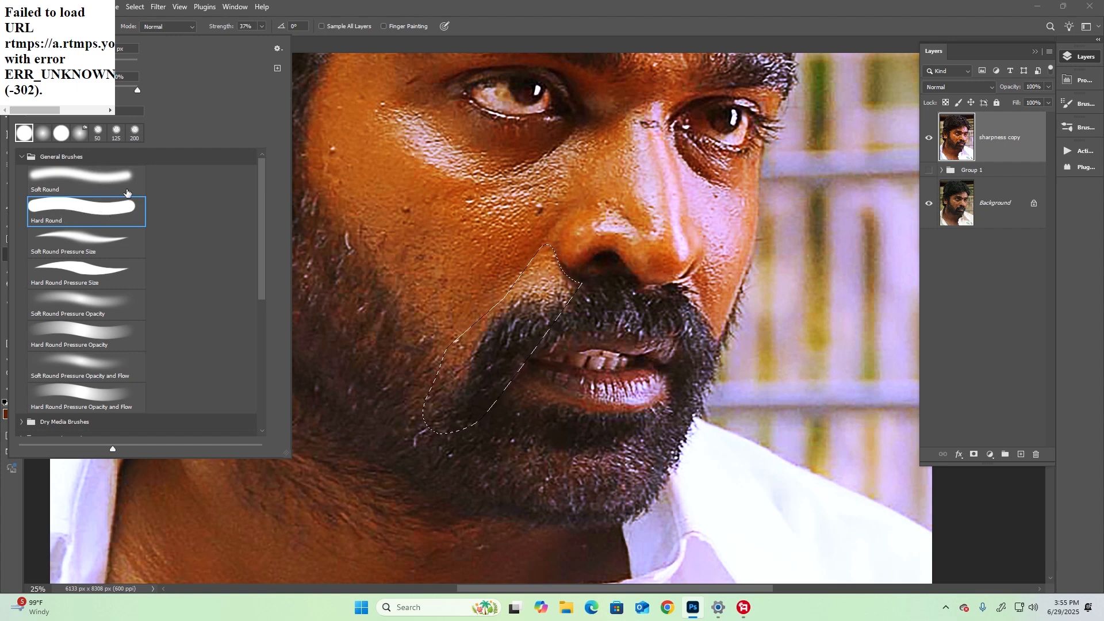
click(262, 26)
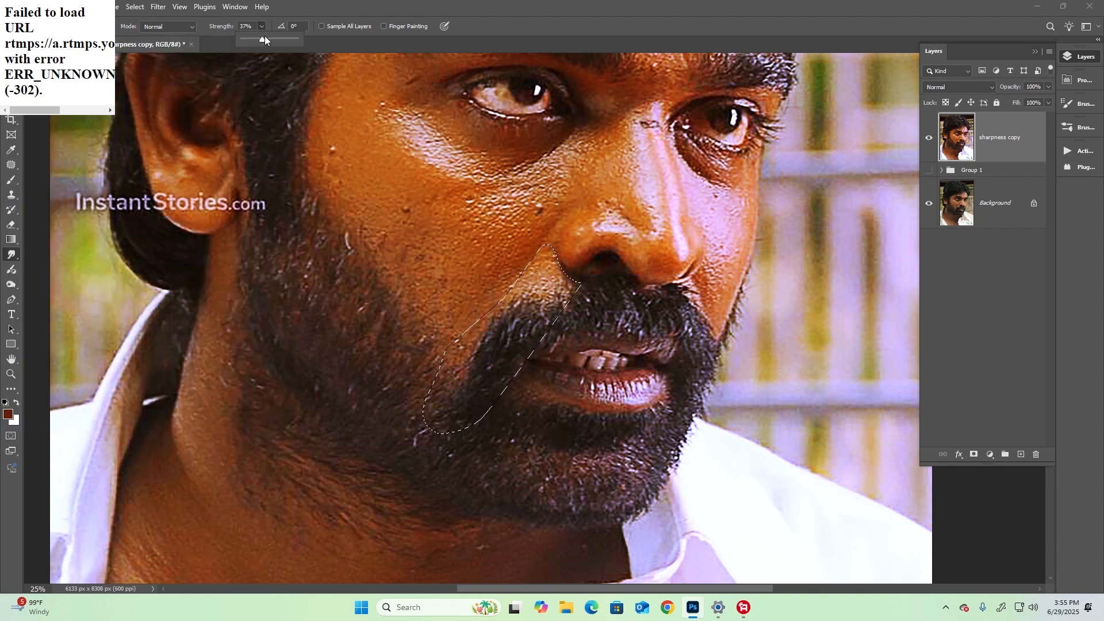
Step: Reduce the smudge brush's tip spacing to its minimum with spacing enabled
click(1082, 106)
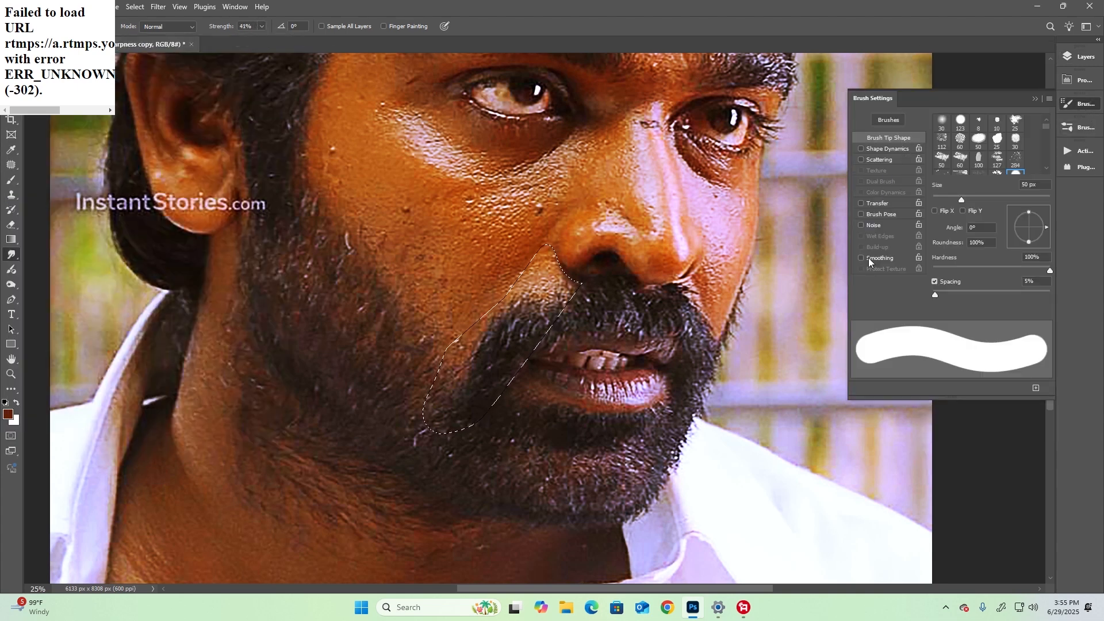
drag(933, 291, 893, 304)
click(936, 281)
click(937, 282)
drag(933, 296, 934, 296)
click(1037, 98)
Step: Smudge the selected skin between the nostril and moustache into a smooth, even patch with an enlarged brush
key(ctrl+plus)
key(ctrl+plus)
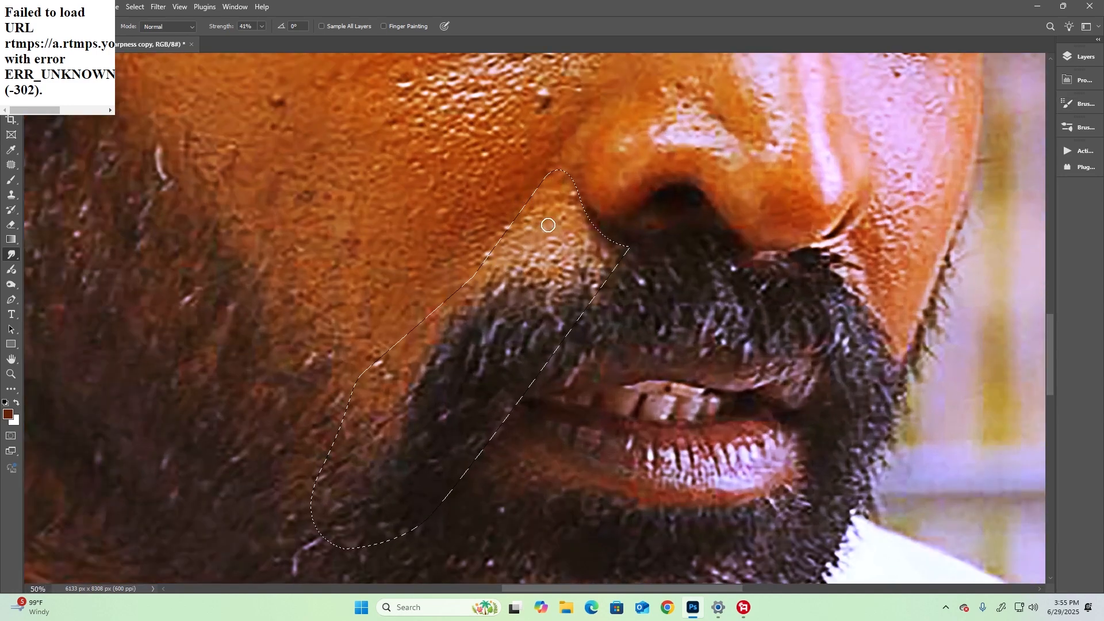
key(bracketright)
key(bracketright)
key(bracketright)
key(bracketright)
key(bracketright)
key(bracketright)
mouse_move(549, 222)
mouse_down()
mouse_move(584, 206)
mouse_move(569, 215)
mouse_move(589, 215)
mouse_move(561, 206)
mouse_move(564, 170)
mouse_up()
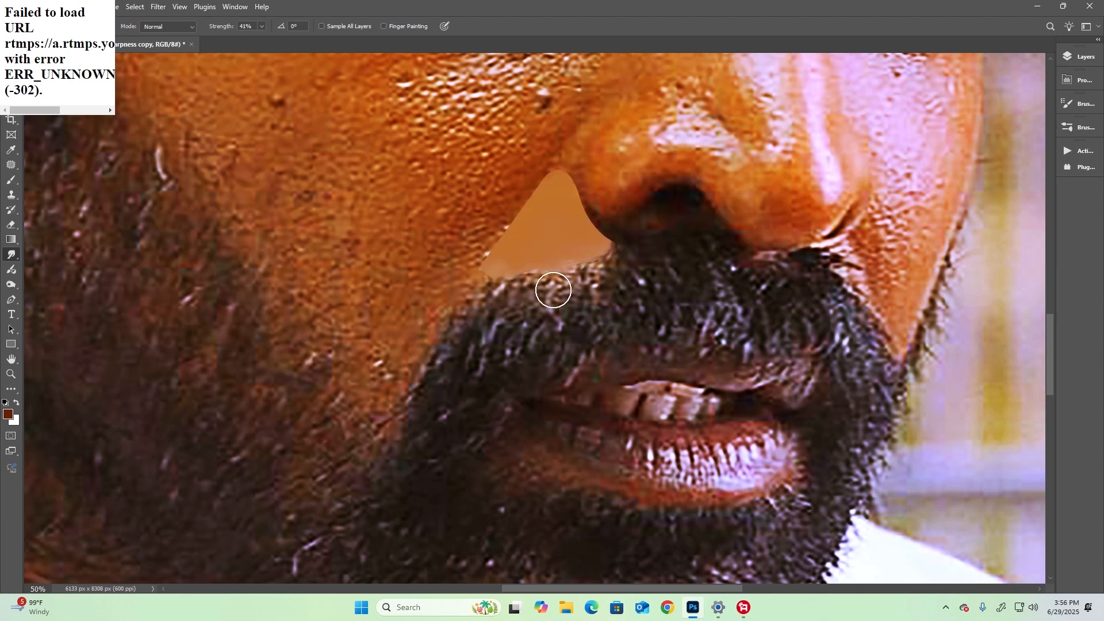
Step: Smudge a smooth dark crease along the outer edge of the nostril, curving up over the nose wing
scroll(549, 269, down, 3)
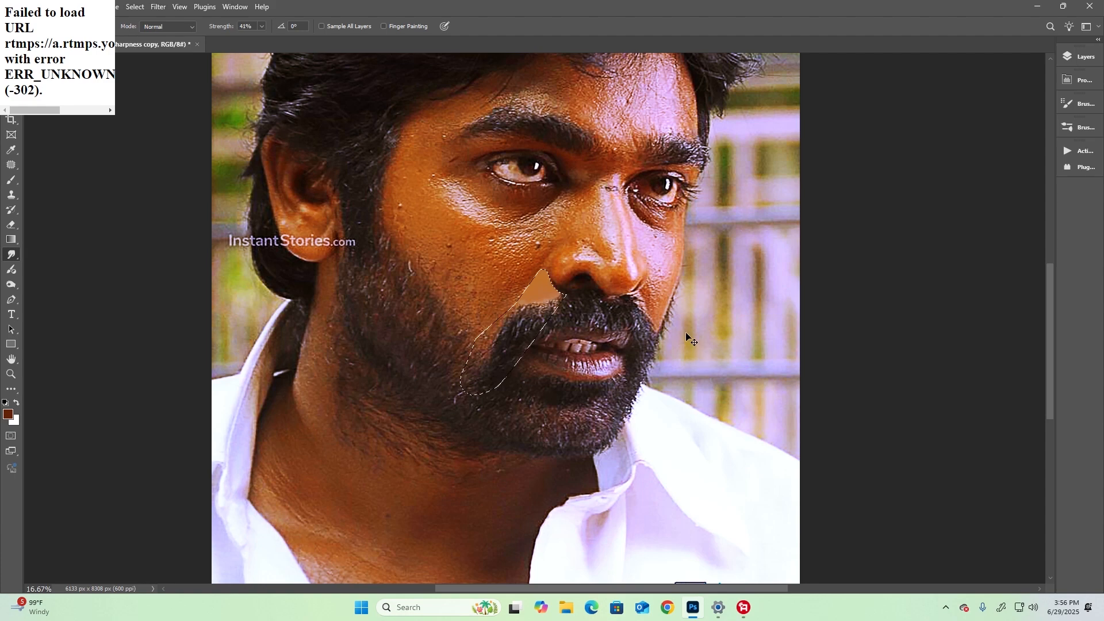
scroll(688, 338, up, 3)
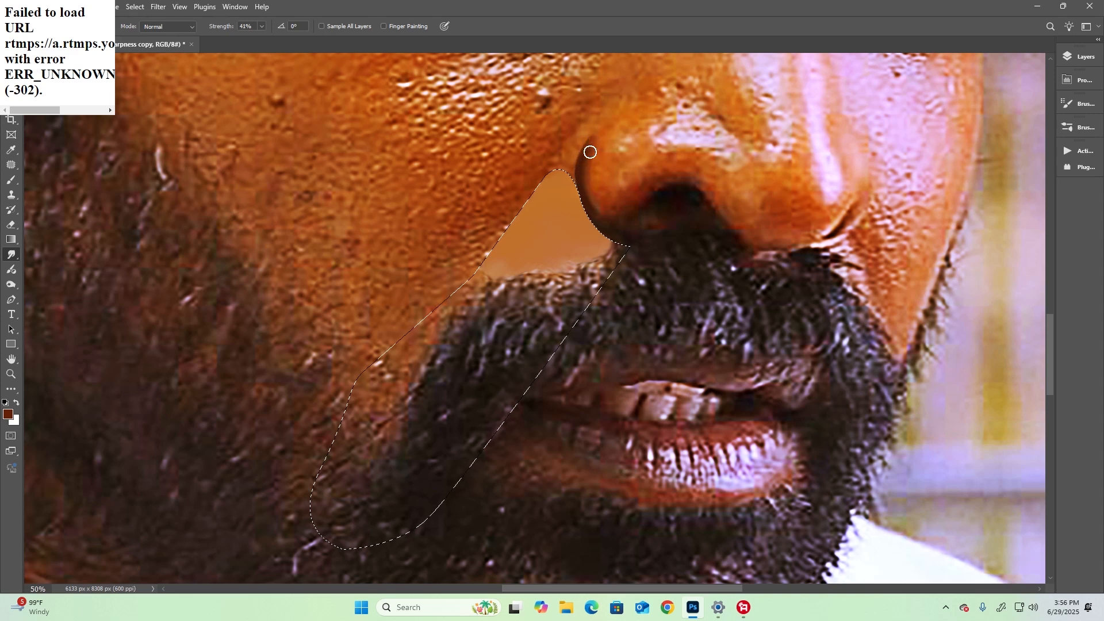
drag(590, 152, 655, 106)
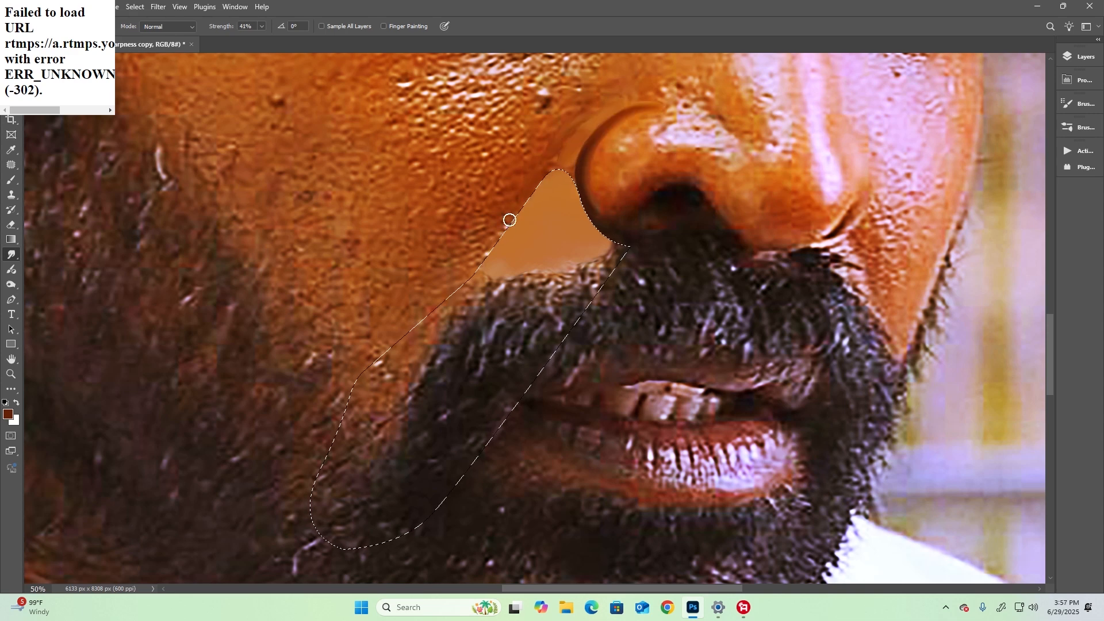
Step: Burn the cheek along the fold beside the nostril at 100% exposure on midtones, and sample a darker brown foreground colour from the portrait
click(11, 285)
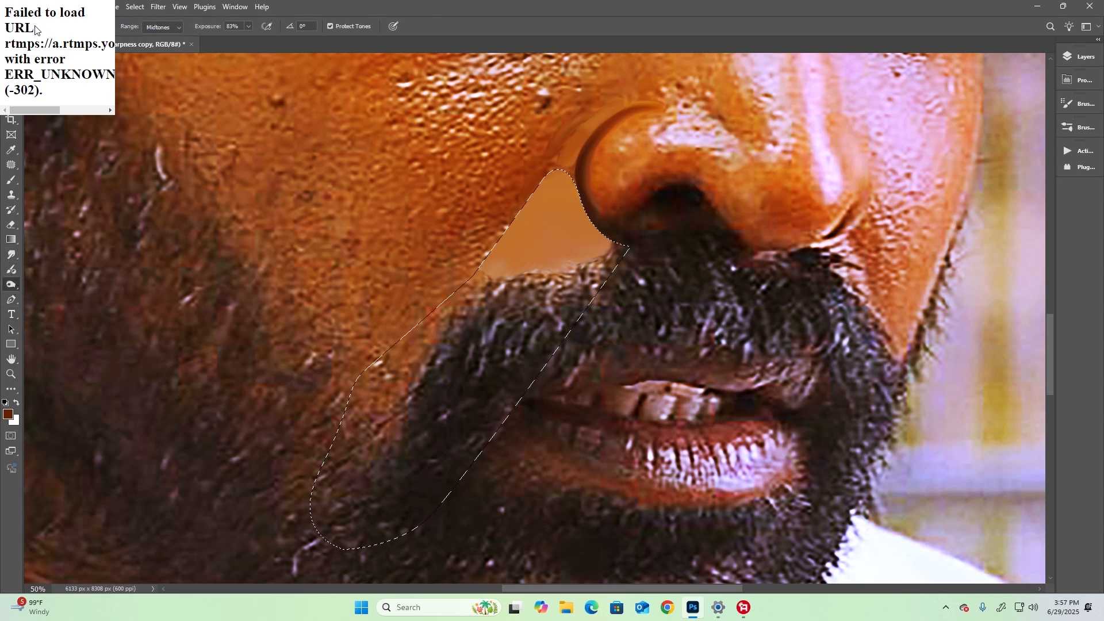
click(248, 27)
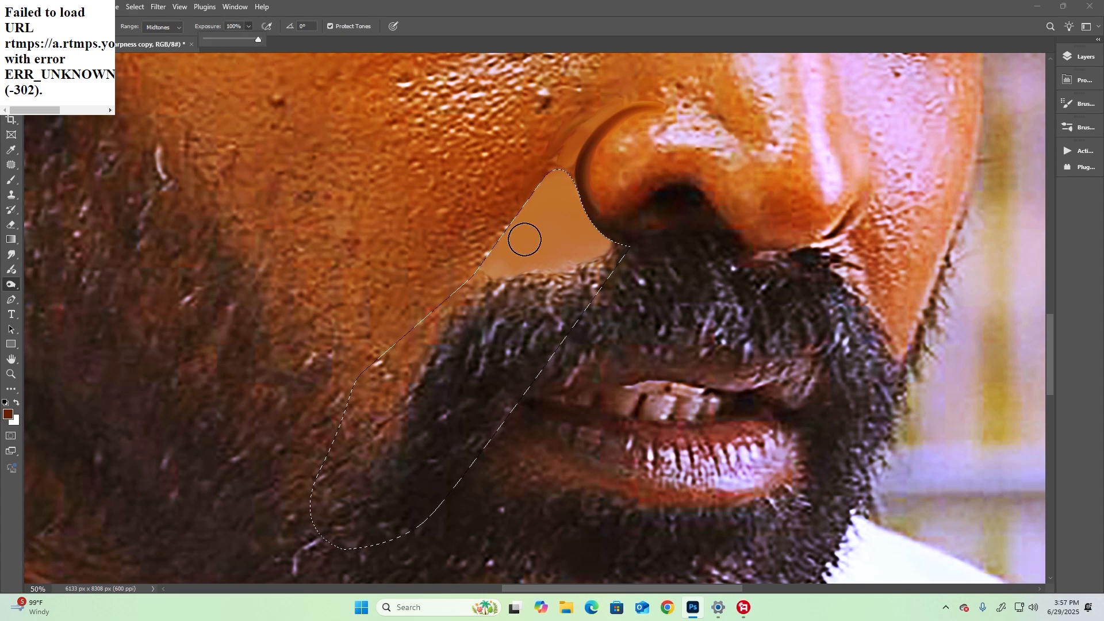
click(8, 414)
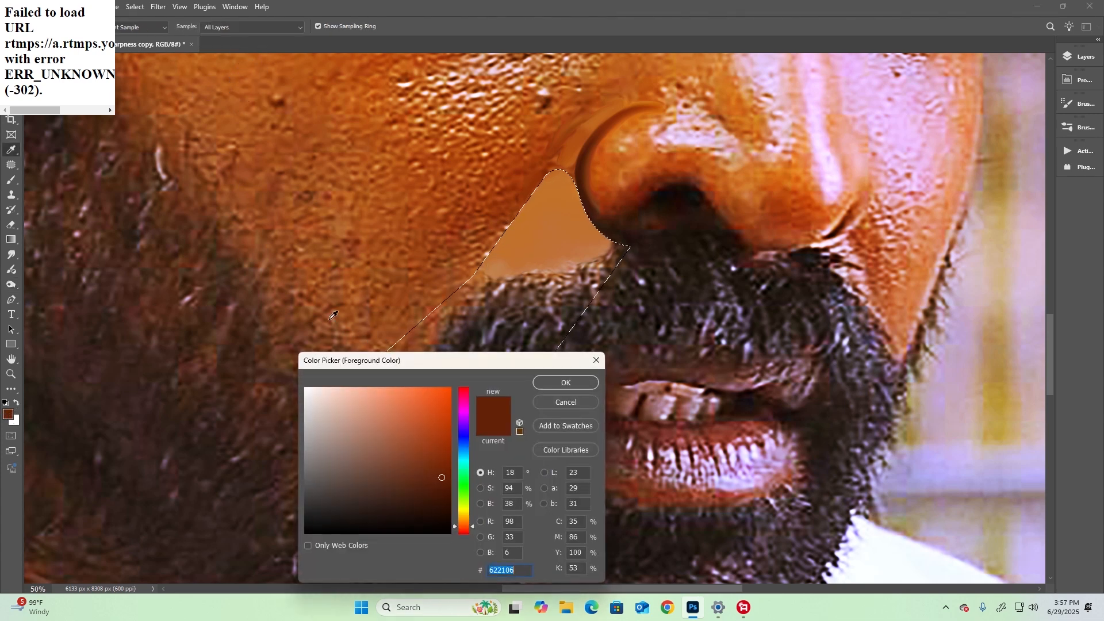
click(585, 256)
click(580, 382)
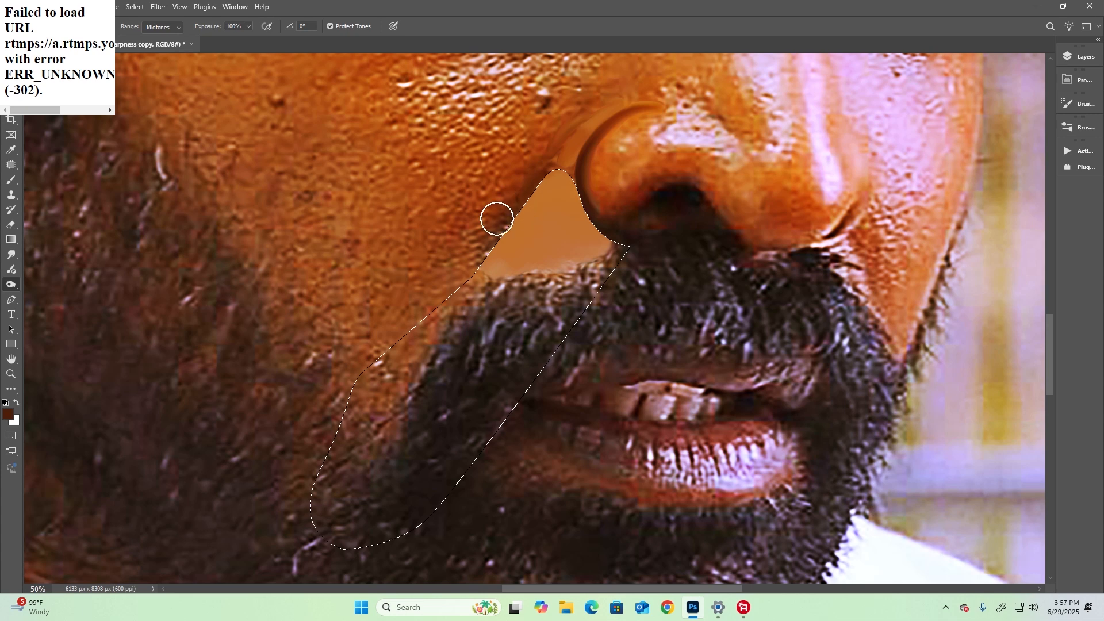
Step: Smudge the darkened fold up around the nose wing at 41% strength, and smooth the nose highlights with an enlarged brush
click(11, 255)
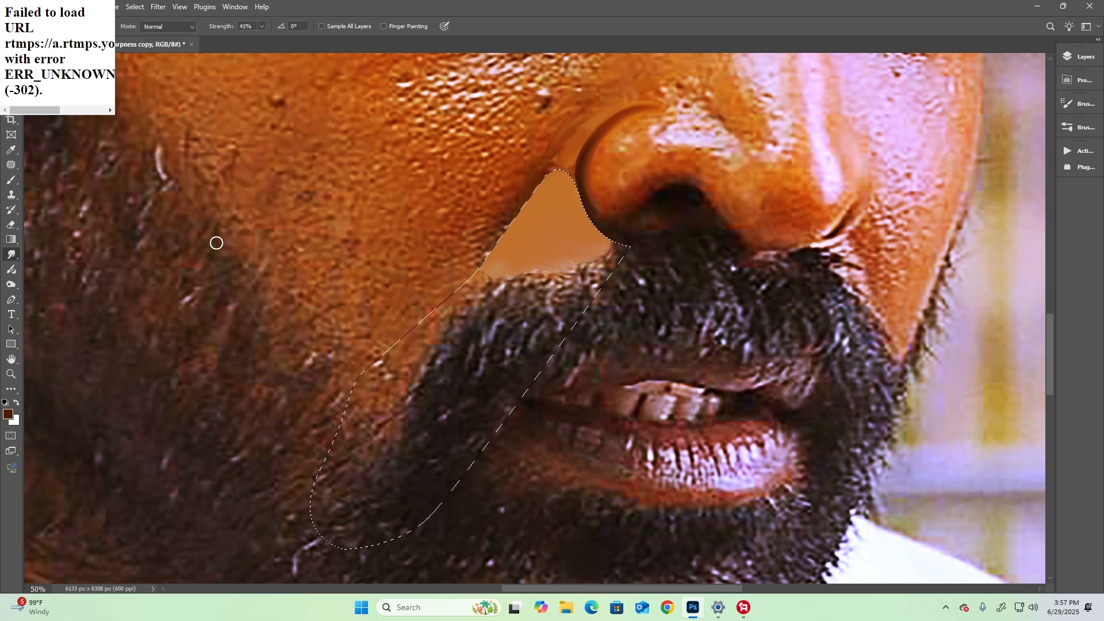
drag(530, 183, 630, 104)
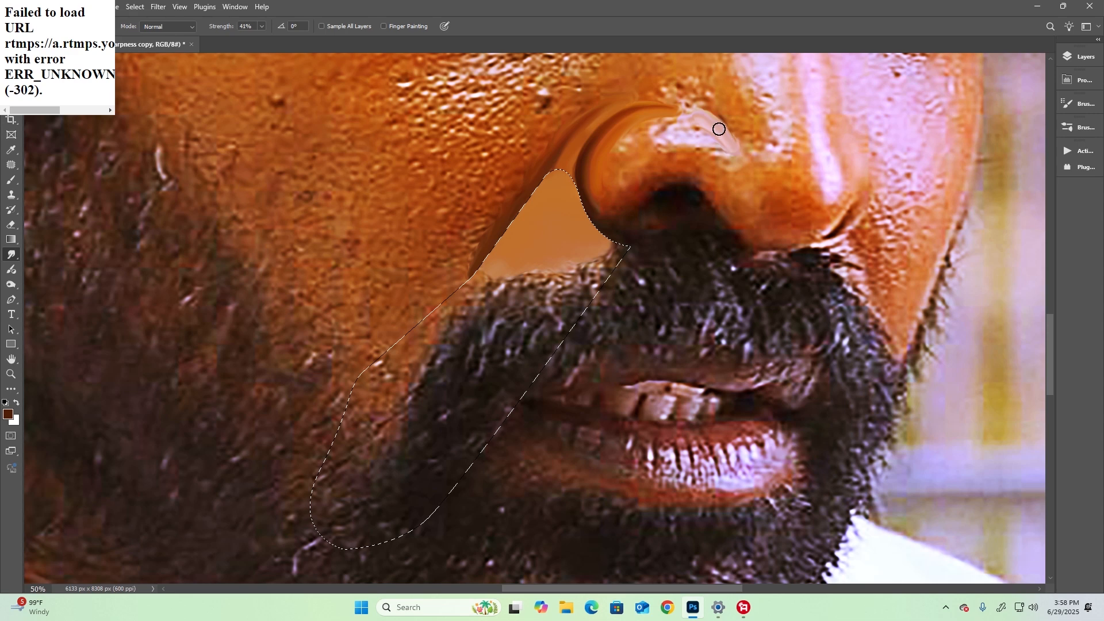
drag(723, 134, 732, 132)
key(bracketright)
key(bracketright)
mouse_move(721, 112)
mouse_down()
mouse_move(734, 127)
mouse_move(734, 165)
mouse_move(699, 117)
mouse_up()
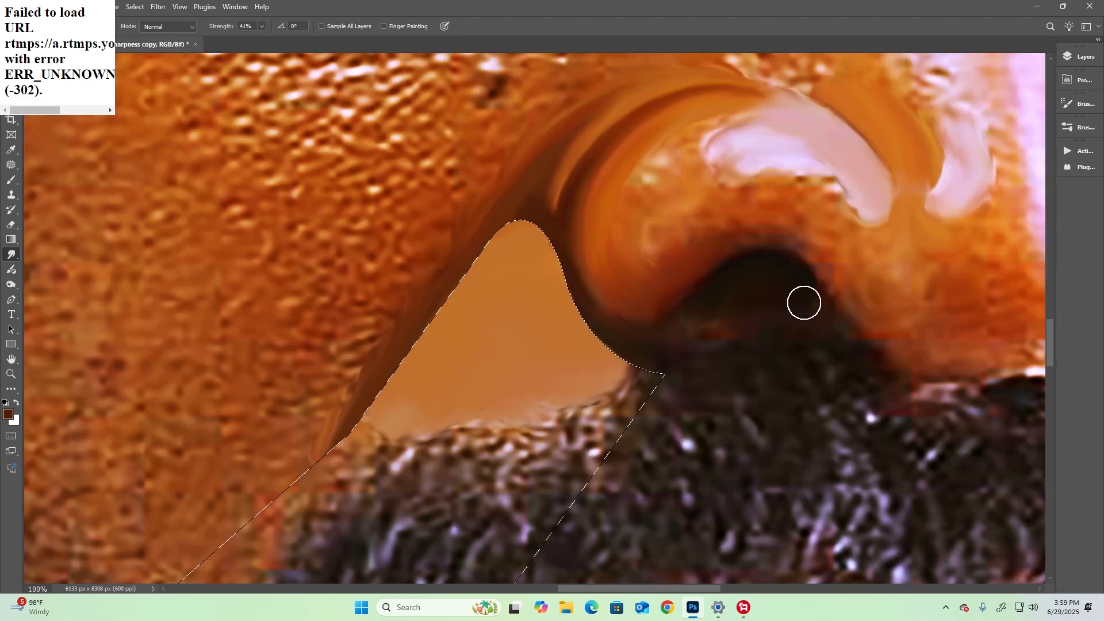
Step: Smudge the nostril opening, nose tip and far nose wing into smooth curves, along with the skin strip beside the far nostril
key(space)
mouse_move(770, 281)
mouse_down()
mouse_move(527, 303)
mouse_move(520, 241)
mouse_up()
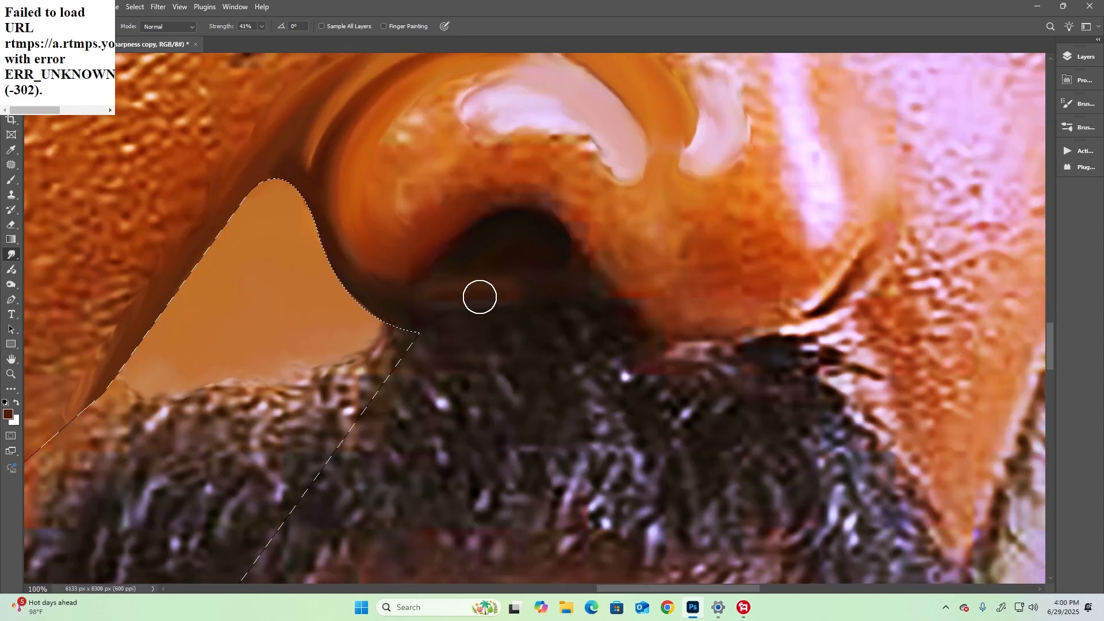
mouse_move(581, 244)
mouse_down()
mouse_move(852, 231)
mouse_move(806, 278)
mouse_move(843, 143)
mouse_move(848, 164)
mouse_move(857, 131)
mouse_move(831, 91)
mouse_move(870, 175)
mouse_move(863, 232)
mouse_move(874, 254)
mouse_move(861, 124)
mouse_move(744, 250)
mouse_up()
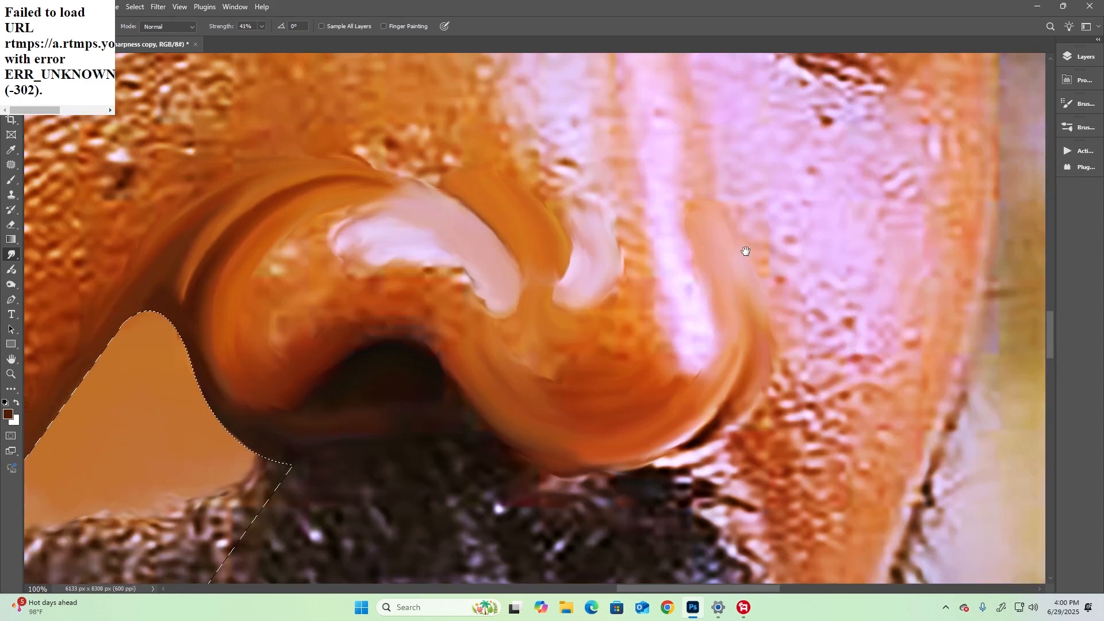
drag(745, 280, 718, 225)
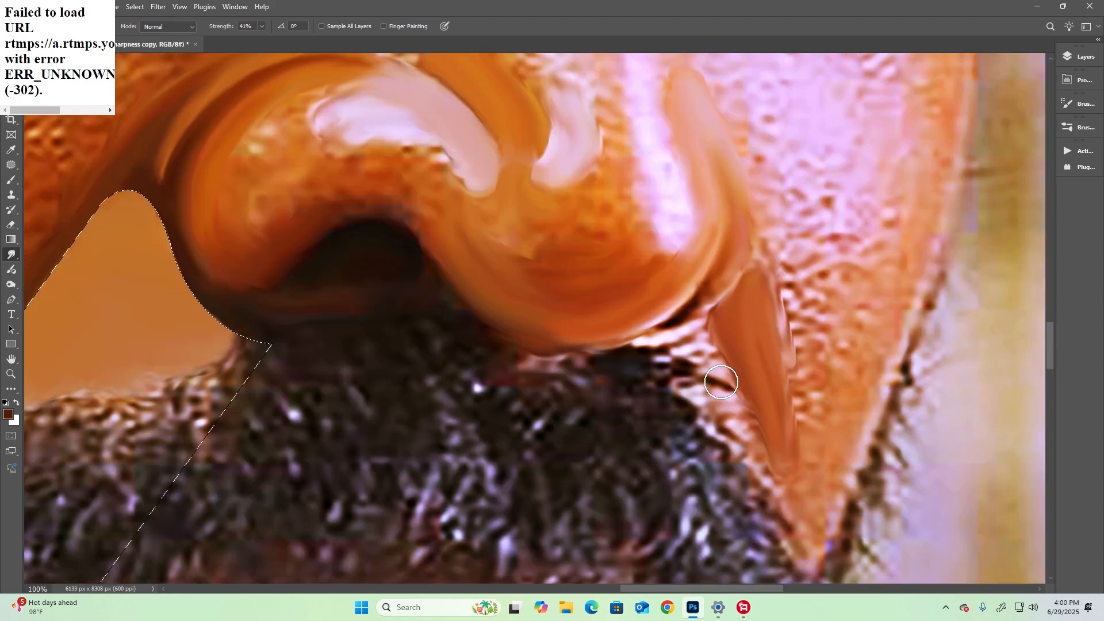
mouse_move(720, 381)
mouse_down()
mouse_move(670, 359)
mouse_move(691, 358)
mouse_move(712, 376)
mouse_move(701, 342)
mouse_move(752, 450)
mouse_move(703, 348)
mouse_move(670, 362)
mouse_move(698, 362)
mouse_move(723, 311)
mouse_move(741, 316)
mouse_move(732, 316)
mouse_move(768, 253)
mouse_move(768, 212)
mouse_move(767, 252)
mouse_up()
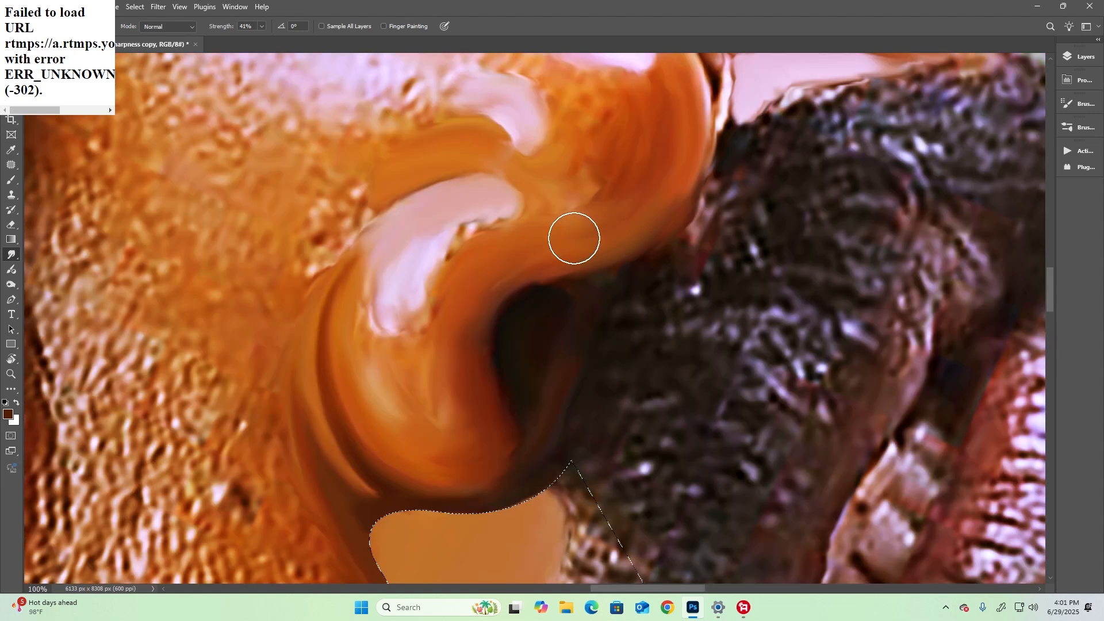
Step: Blend the nose wing's shading and highlight, and smudge the nose side and bridge highlight lengthwise up to between the eyes
mouse_move(573, 239)
mouse_down()
mouse_move(654, 177)
mouse_move(642, 198)
mouse_move(501, 276)
mouse_up()
mouse_move(441, 418)
mouse_down()
mouse_move(434, 424)
mouse_move(419, 360)
mouse_move(446, 377)
mouse_move(458, 407)
mouse_move(428, 457)
mouse_up()
mouse_move(559, 244)
mouse_down()
mouse_move(590, 213)
mouse_move(557, 229)
mouse_move(595, 162)
mouse_move(609, 195)
mouse_move(619, 149)
mouse_move(623, 172)
mouse_move(590, 167)
mouse_up()
drag(523, 143, 500, 212)
key(r)
mouse_move(553, 116)
mouse_down()
mouse_move(676, 152)
mouse_move(517, 219)
mouse_up()
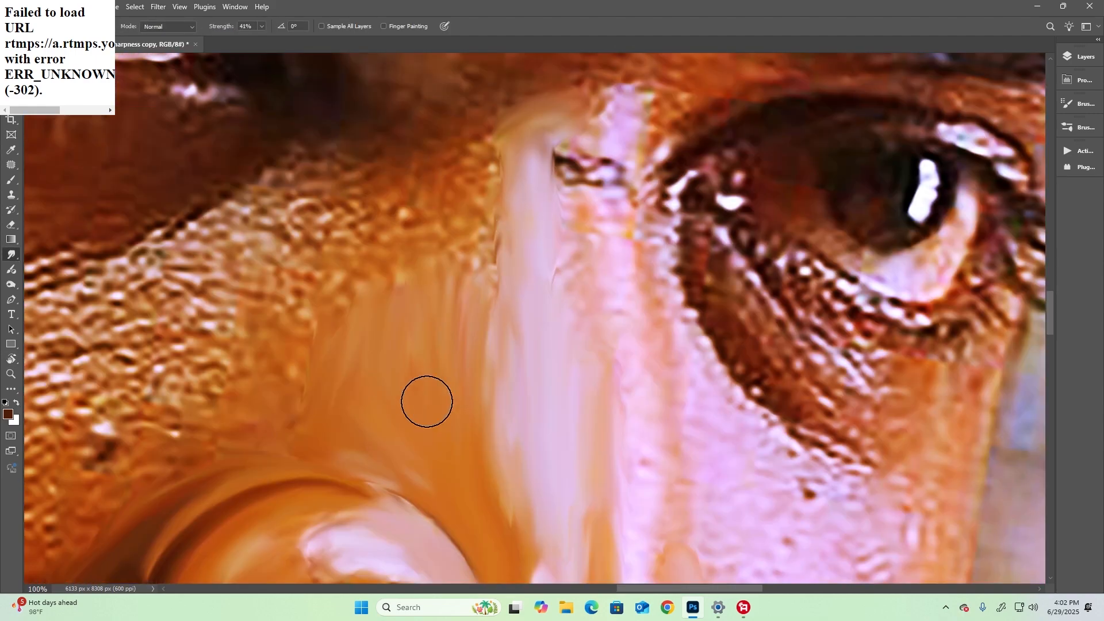
mouse_move(550, 339)
mouse_down()
mouse_move(552, 209)
mouse_move(559, 373)
mouse_move(589, 330)
mouse_move(573, 229)
mouse_move(576, 302)
mouse_move(575, 232)
mouse_move(626, 154)
mouse_move(589, 115)
mouse_move(630, 108)
mouse_up()
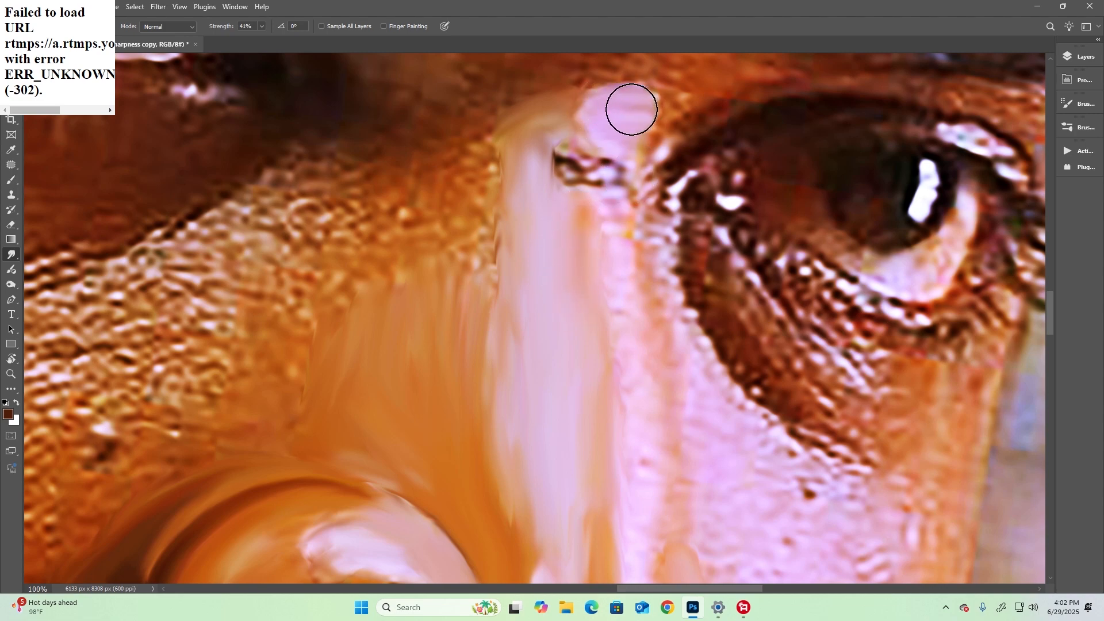
Step: Smudge the far cheek from the moustache edge up to the lower eyelid into smooth skin
key(ctrl+minus)
key(ctrl+minus)
key(ctrl+minus)
key(ctrl+minus)
key(ctrl+plus)
key(ctrl+plus)
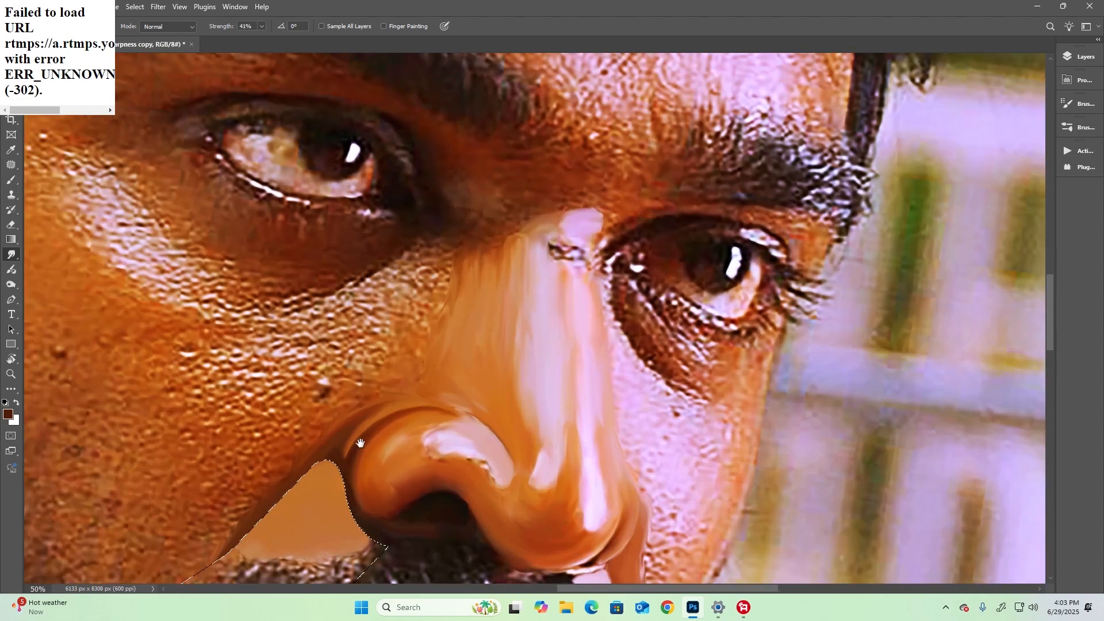
drag(361, 442, 430, 355)
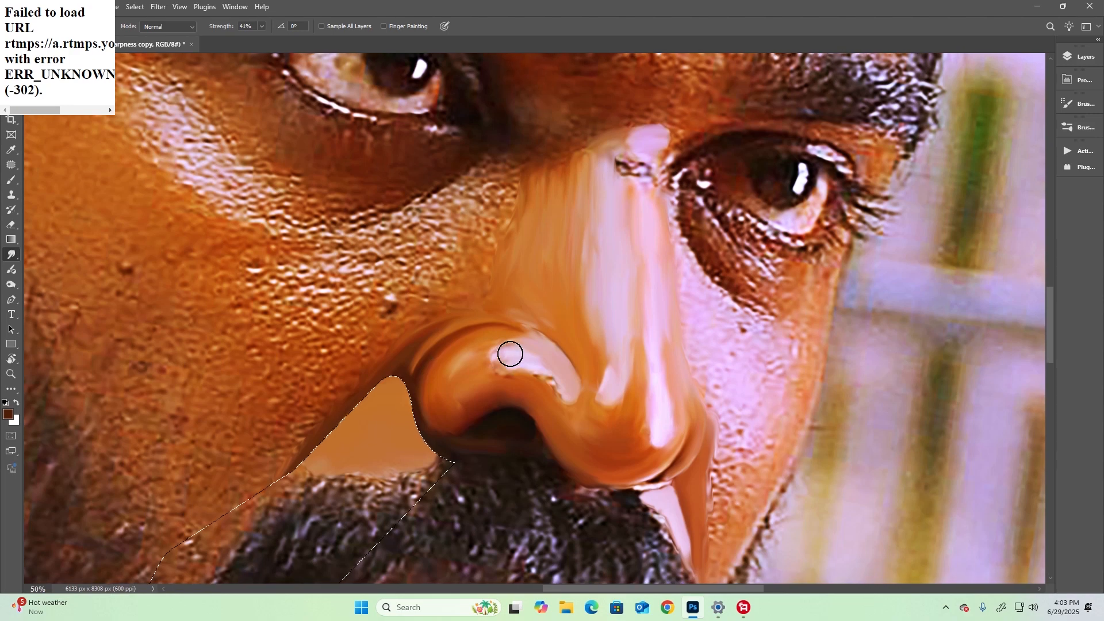
scroll(493, 219, down, 2)
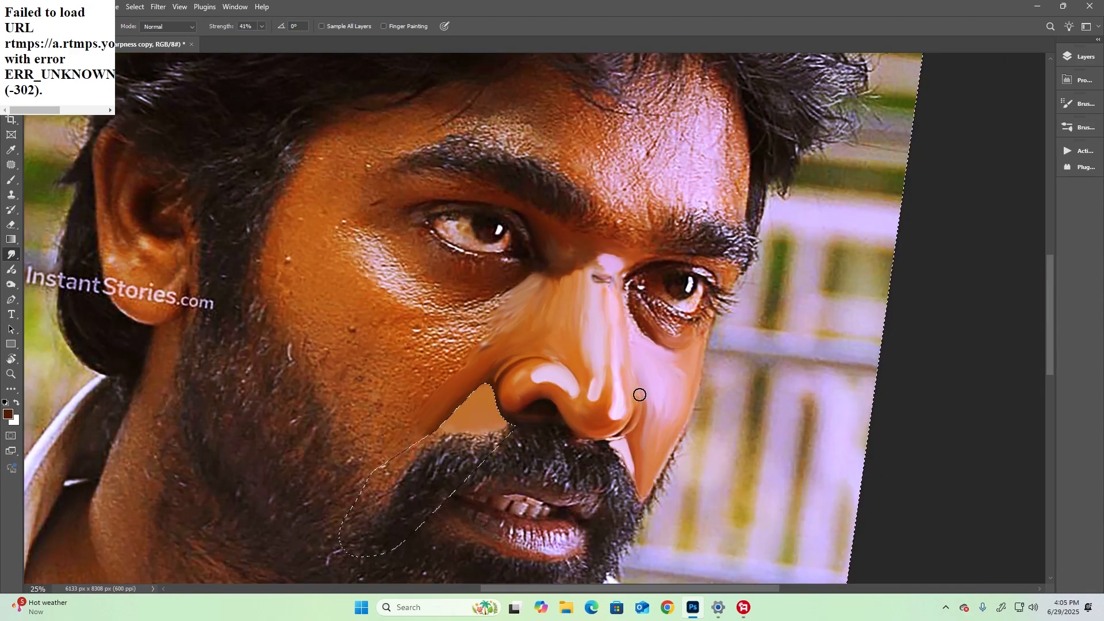
Step: Switch the Smudge tool to the Soft Round brush and reduce its tip spacing to 1%
click(81, 37)
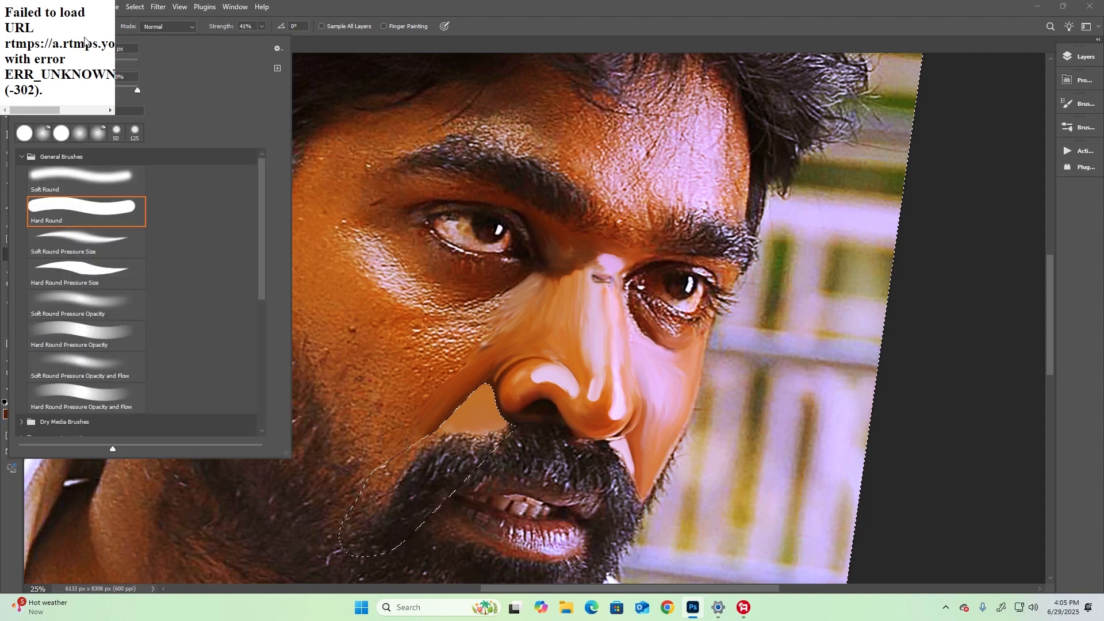
click(87, 178)
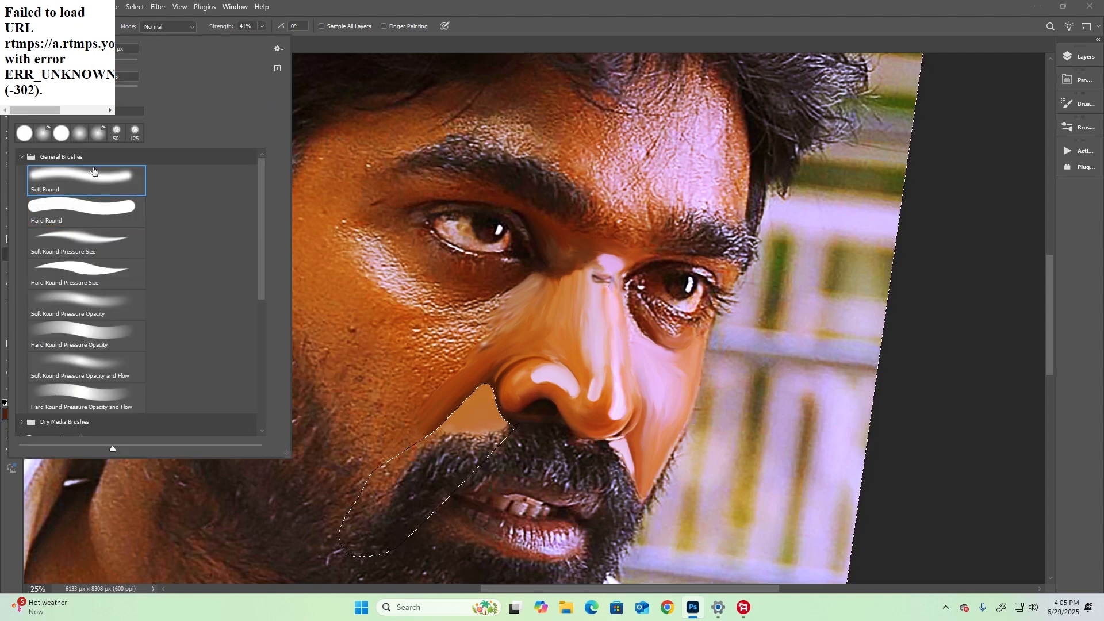
click(1085, 108)
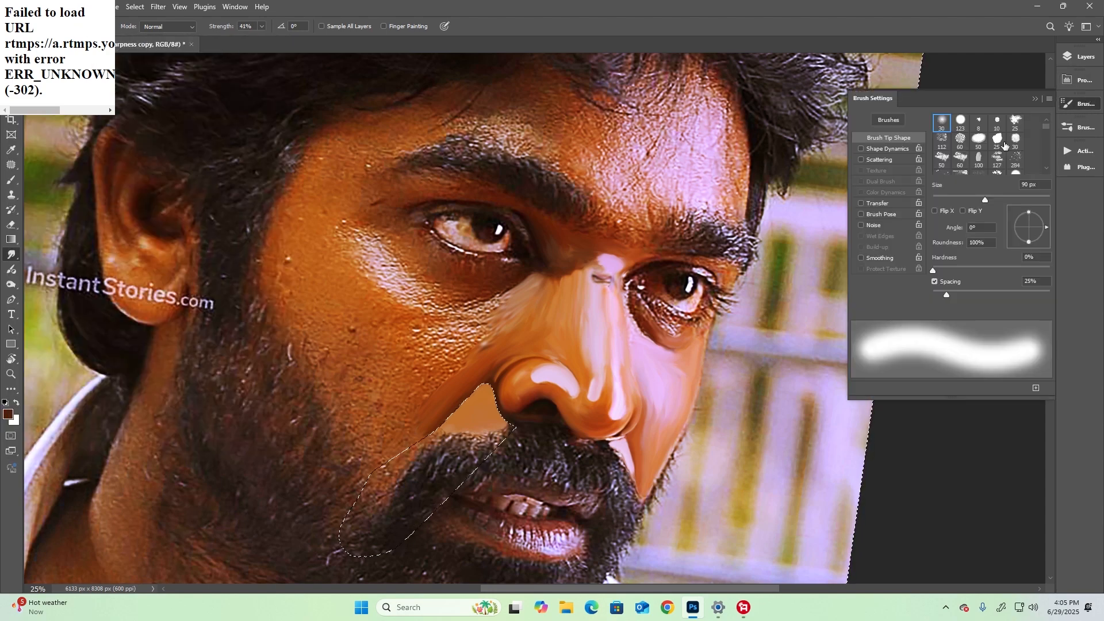
drag(946, 294, 931, 294)
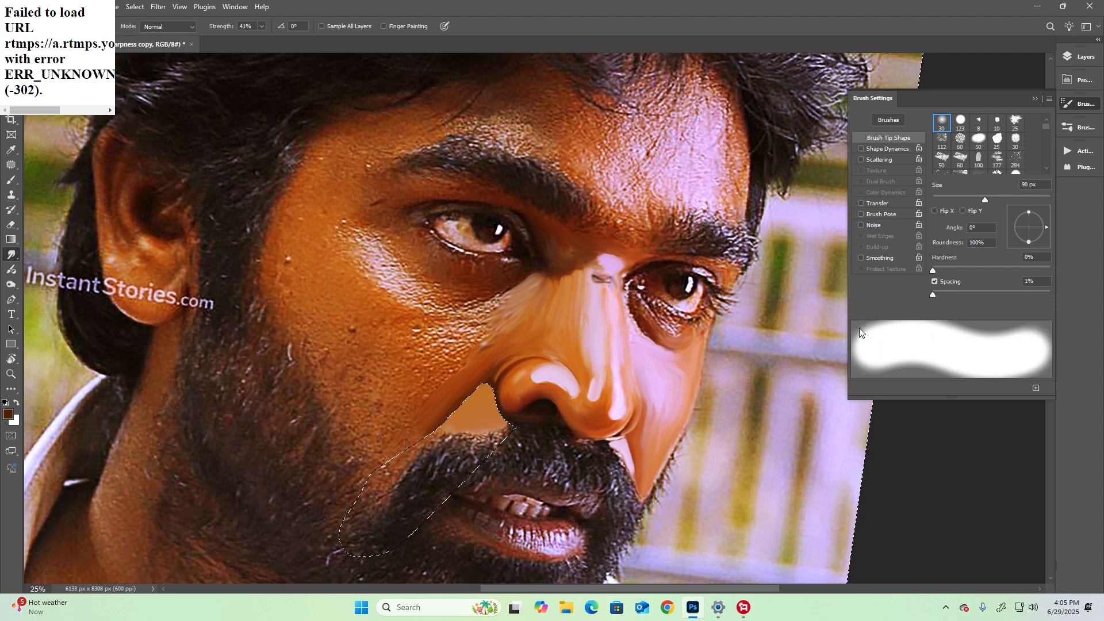
click(934, 280)
click(935, 281)
mouse_move(930, 295)
mouse_down()
mouse_move(972, 294)
mouse_move(894, 315)
mouse_up()
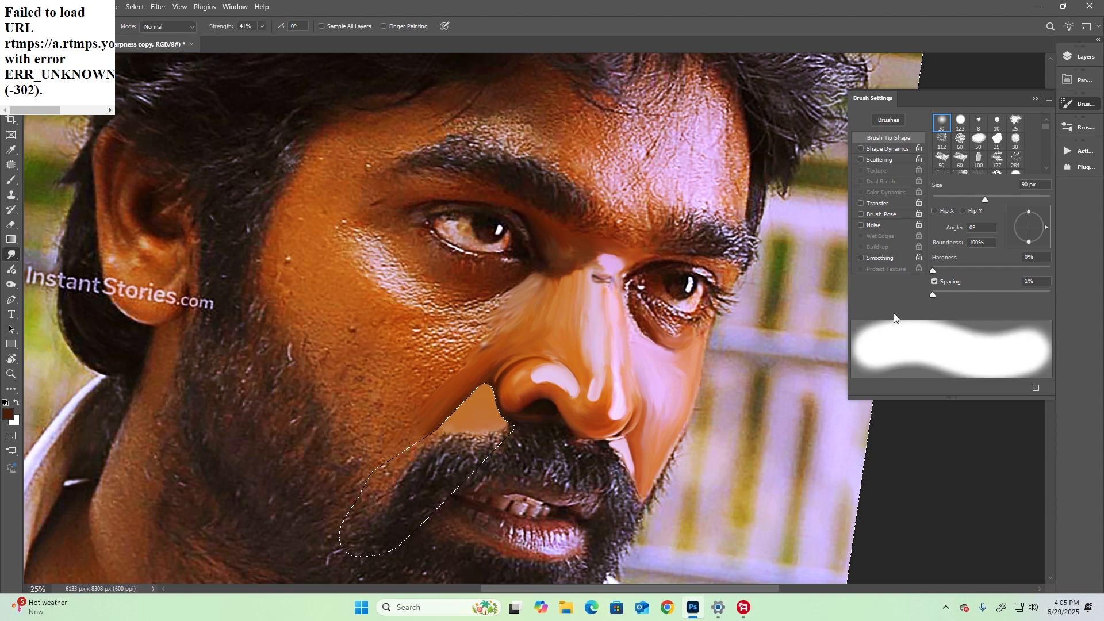
click(935, 281)
click(1033, 100)
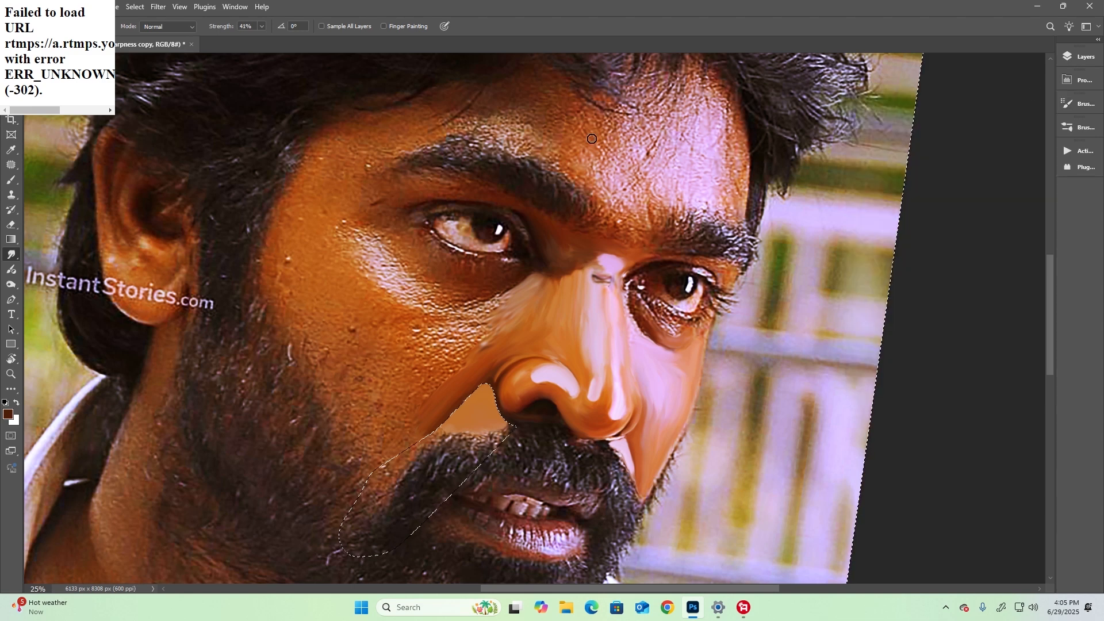
Step: Lower the smudge strength to 27% and blend the cheek beside the nose fold and the shadowed skin between the eyes
click(262, 26)
drag(264, 32, 260, 37)
click(550, 324)
scroll(540, 306, up, 1)
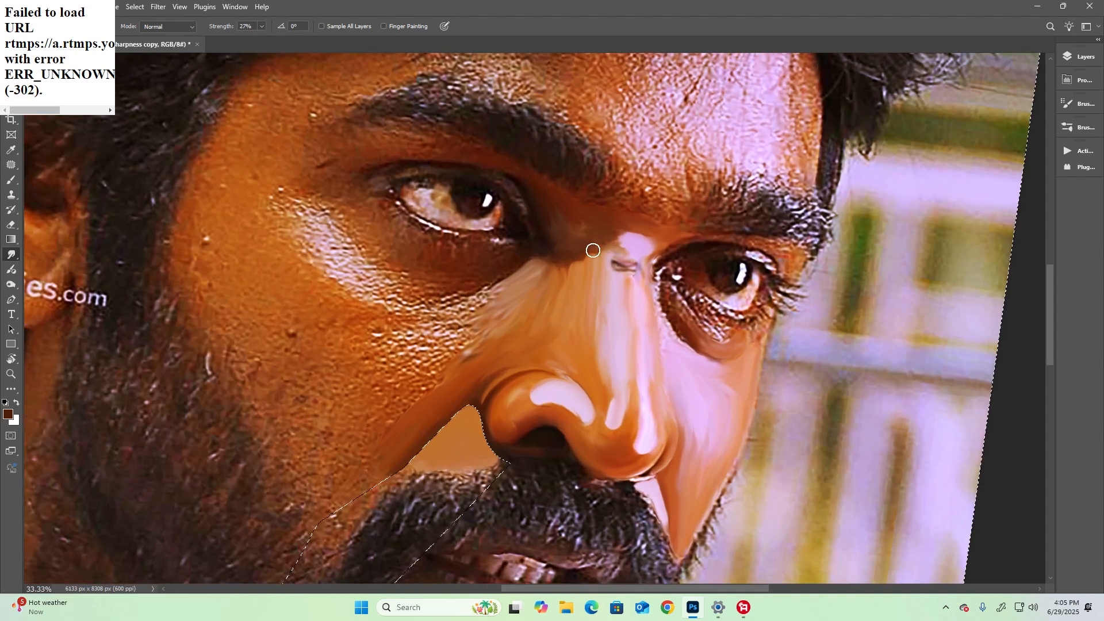
scroll(581, 270, up, 2)
scroll(581, 271, up, 1)
drag(436, 436, 454, 206)
mouse_move(454, 337)
mouse_down()
mouse_move(451, 372)
mouse_move(465, 374)
mouse_move(454, 419)
mouse_move(434, 349)
mouse_move(471, 305)
mouse_move(458, 286)
mouse_move(500, 254)
mouse_move(464, 275)
mouse_move(560, 240)
mouse_move(508, 279)
mouse_move(502, 311)
mouse_move(510, 268)
mouse_move(463, 325)
mouse_move(473, 201)
mouse_move(495, 180)
mouse_move(476, 215)
mouse_move(509, 267)
mouse_move(488, 345)
mouse_move(506, 313)
mouse_move(472, 368)
mouse_up()
Step: Refine the nose-wing highlight, nostril rim and nose-tip shading with a smaller smudge brush in a rotated view
key([)
key([)
key([)
key([)
key([)
key(r)
mouse_move(562, 419)
mouse_down()
mouse_move(575, 310)
mouse_move(567, 259)
mouse_up()
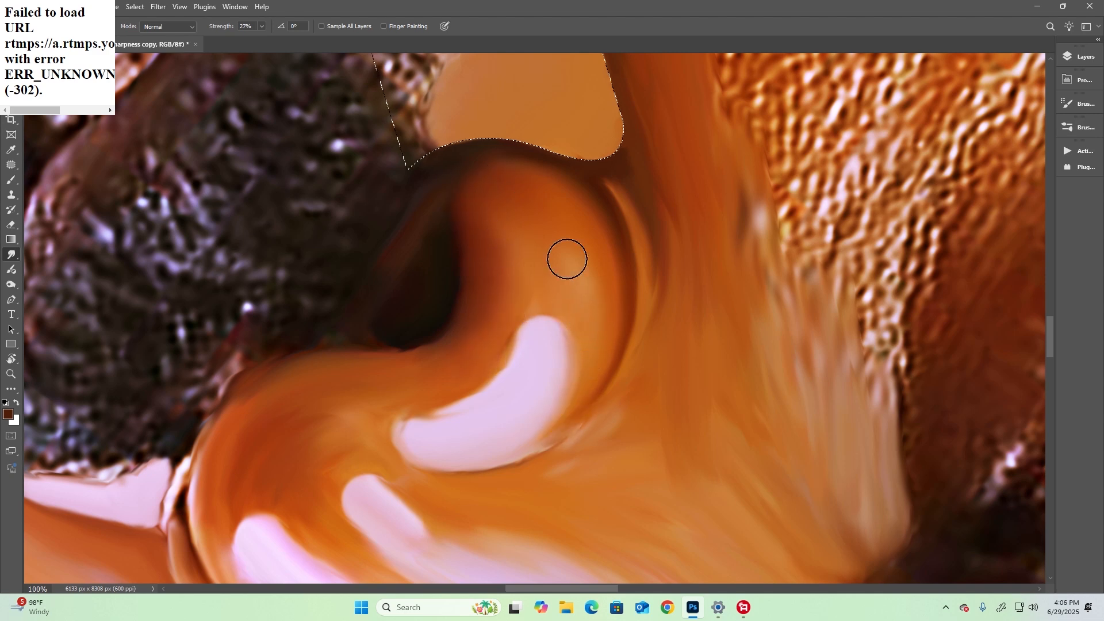
mouse_move(416, 196)
mouse_down()
mouse_move(428, 207)
mouse_move(537, 145)
mouse_up()
Step: Raise the smudge strength to 43% and enable tip spacing at 1% for the Soft Round brush
key(r)
drag(337, 464, 668, 523)
click(1079, 104)
click(935, 281)
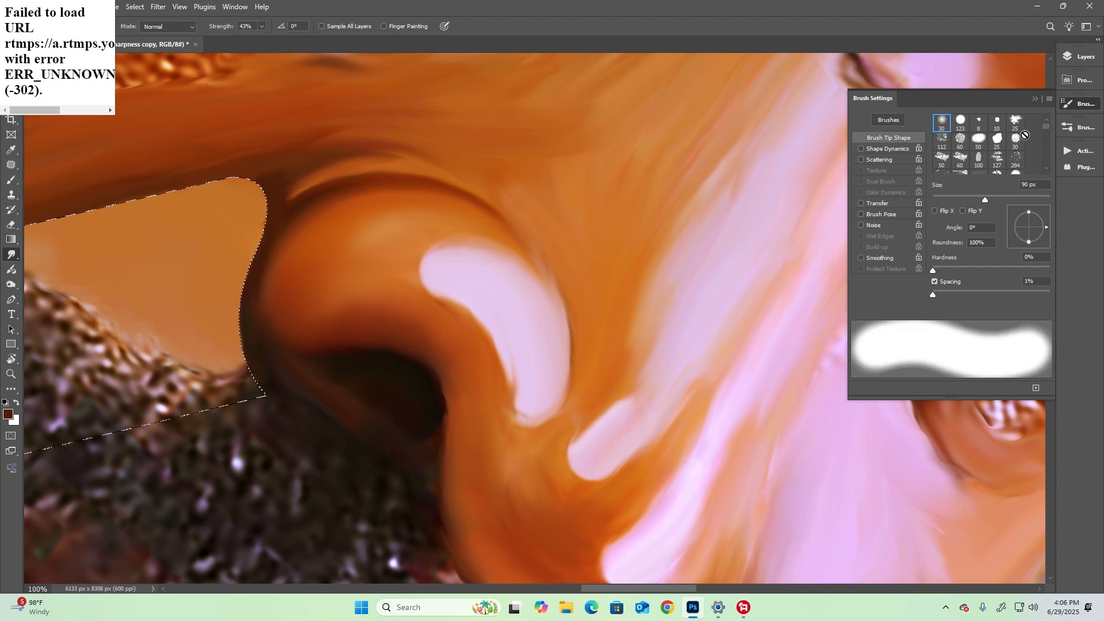
click(1035, 98)
Step: Blend the side of the nose and the bridge highlights with an enlarged brush, and clear the cheek selection
drag(715, 128, 667, 200)
key(bracketright)
key(bracketright)
mouse_move(547, 278)
mouse_down()
mouse_move(565, 239)
mouse_move(640, 268)
mouse_move(658, 195)
mouse_up()
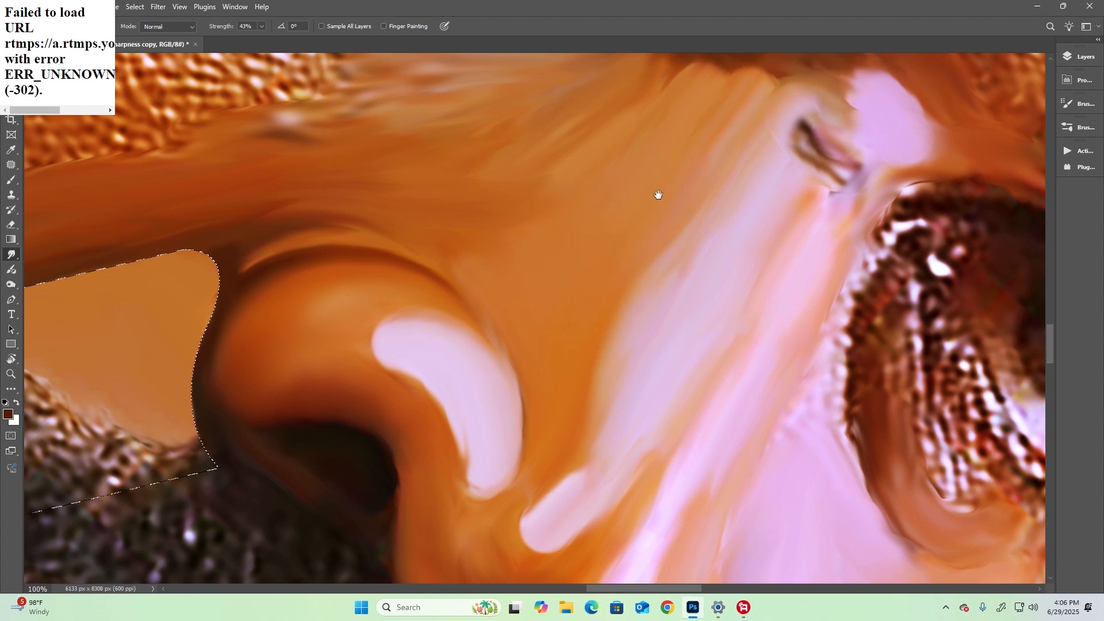
drag(413, 374, 432, 228)
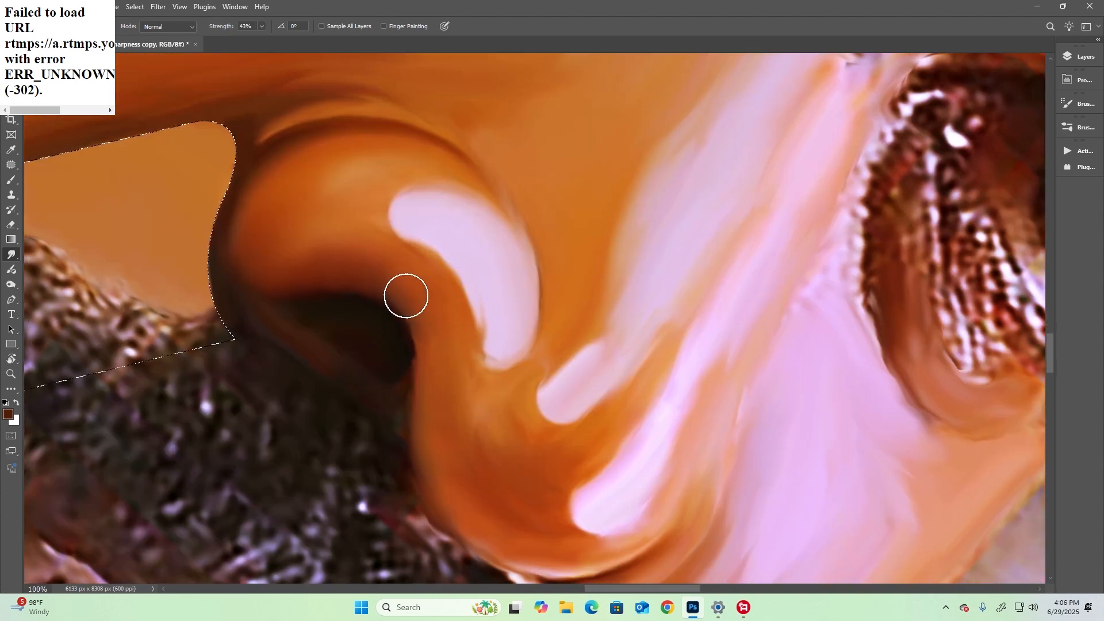
key(ctrl+minus)
key(ctrl+minus)
key(ctrl+minus)
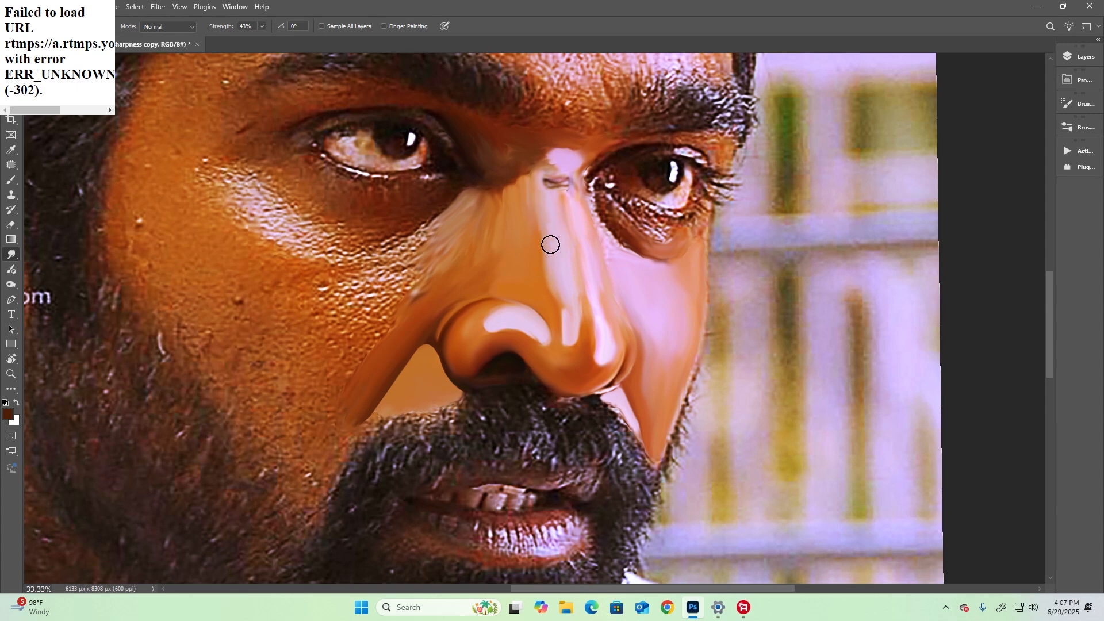
drag(502, 205, 500, 248)
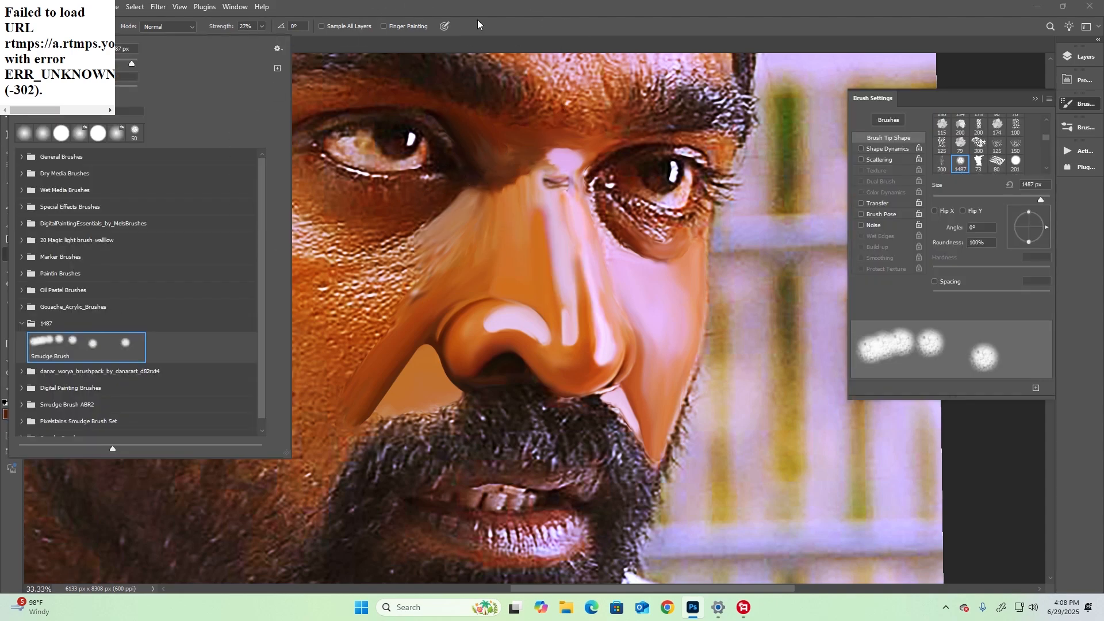
Step: Reduce the speckled Smudge Brush from the 1487 set to 300 px and soften the near side of the nose at 27% strength
click(477, 21)
key(bracketleft)
key(bracketleft)
key(bracketleft)
key(bracketleft)
key(bracketleft)
key(bracketleft)
key(bracketleft)
key(bracketleft)
key(bracketleft)
key(bracketleft)
key(bracketleft)
key(bracketleft)
key(bracketleft)
key(bracketleft)
key(bracketleft)
key(bracketleft)
key(bracketleft)
key(bracketleft)
key(bracketleft)
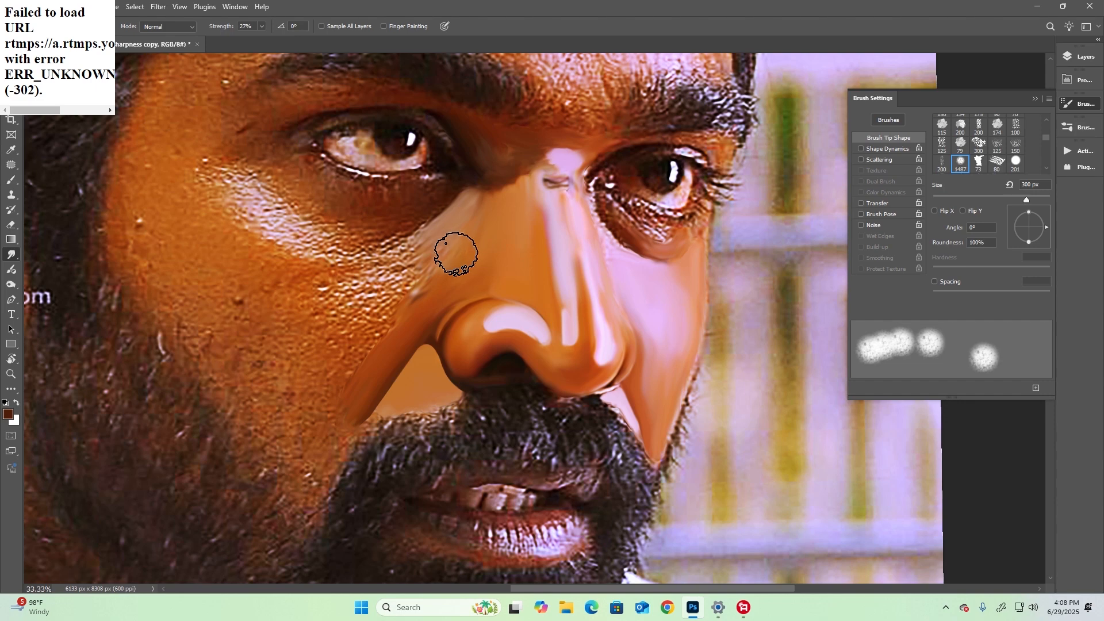
drag(444, 257, 485, 217)
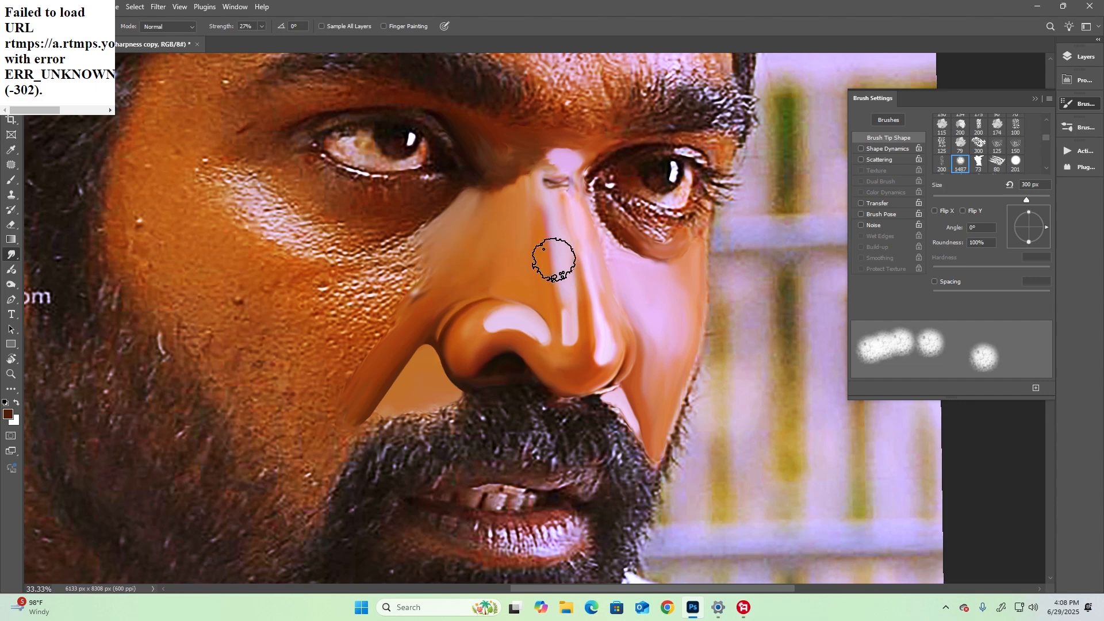
Step: Reduce the speckled brush to 150 px and soften the transitions on the nose wing, nose tip and bridge highlights
key(ctrl+plus)
key(ctrl+plus)
key(ctrl+plus)
key(bracketleft)
key(bracketleft)
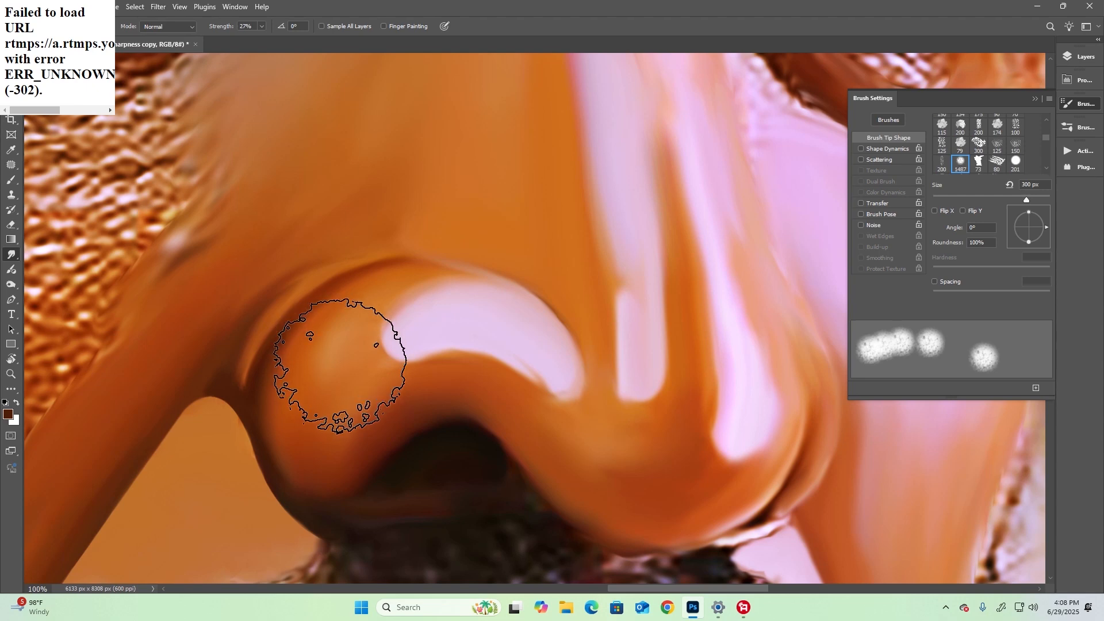
key(bracketleft)
key(bracketleft)
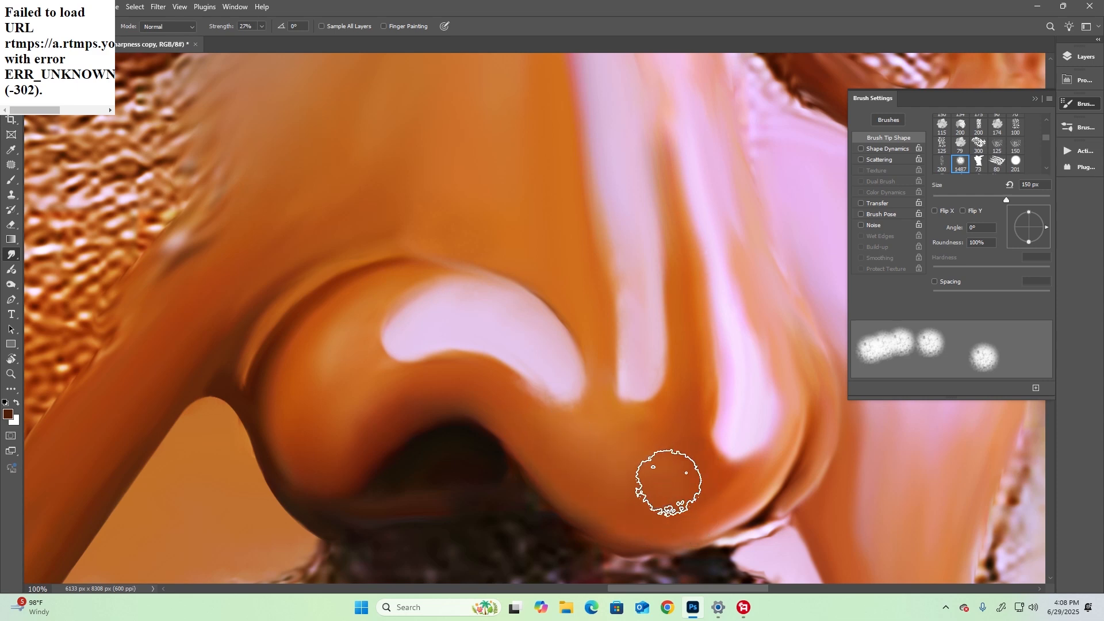
drag(727, 252, 545, 367)
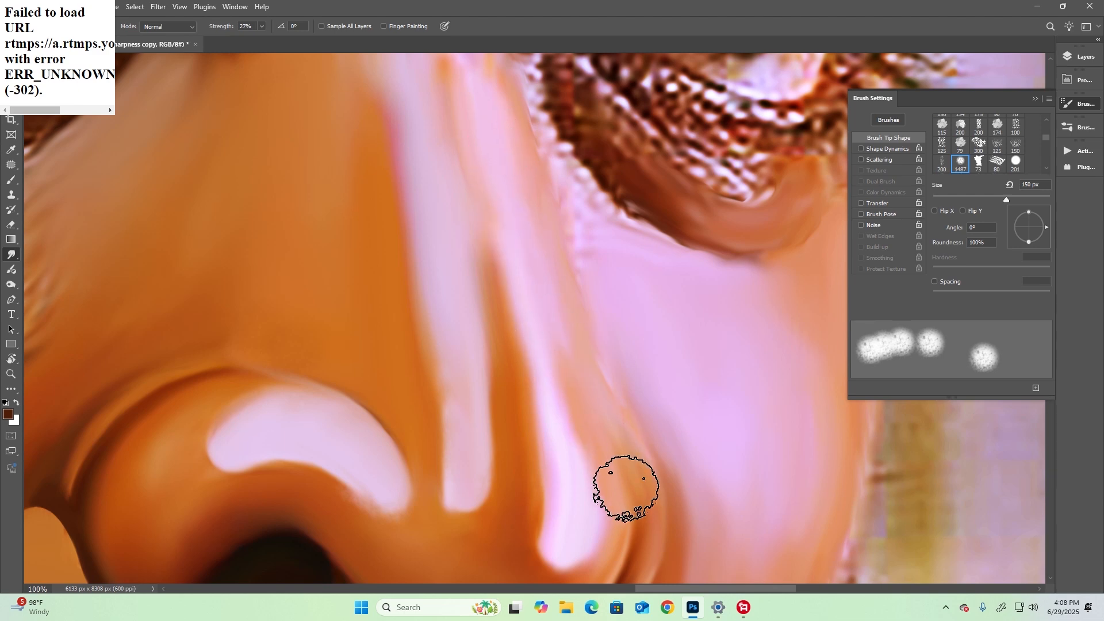
mouse_move(493, 409)
mouse_down()
mouse_move(569, 353)
mouse_move(579, 386)
mouse_up()
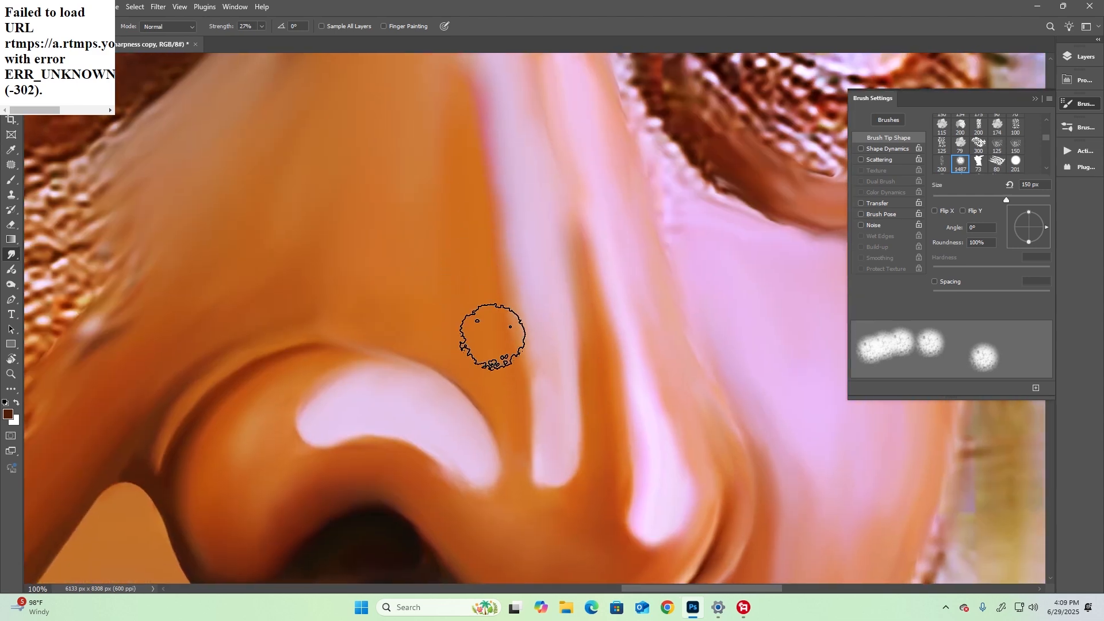
Step: Examine the smudged nose and its bridge highlights up close and in the context of the whole face
drag(451, 182, 543, 427)
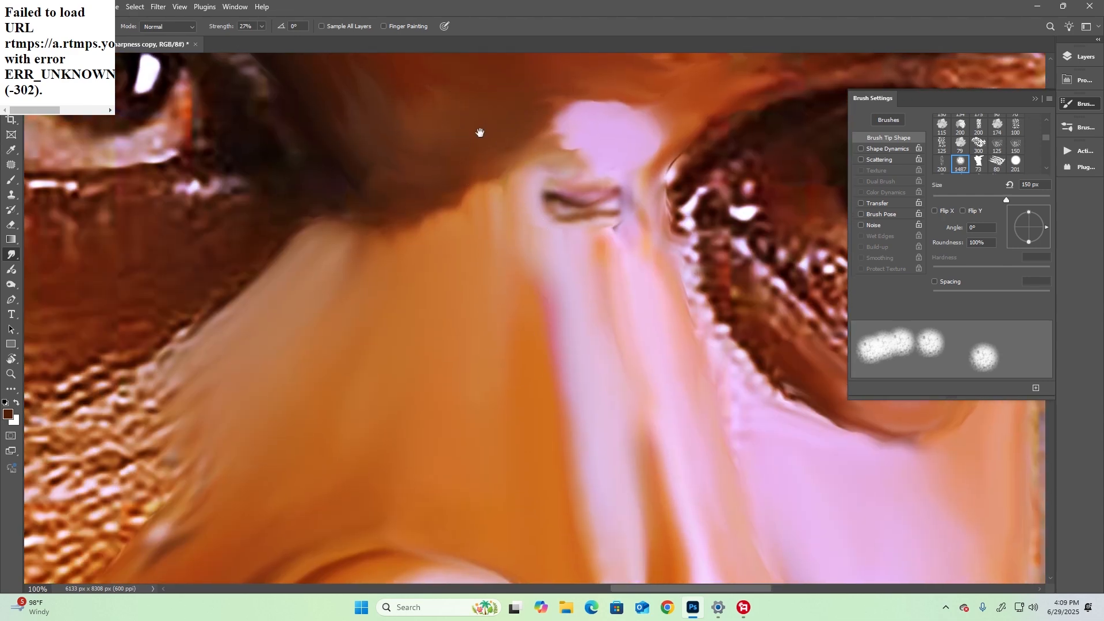
drag(451, 138, 475, 290)
key(ctrl+minus)
key(ctrl+minus)
key(ctrl+minus)
key(ctrl+minus)
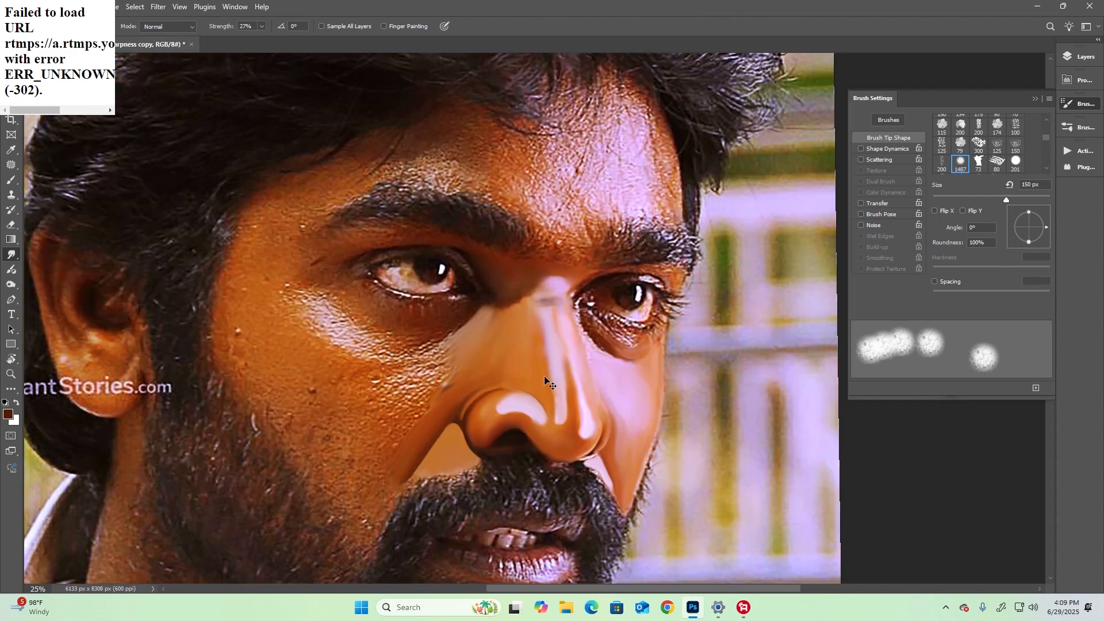
key(ctrl+plus)
key(ctrl+plus)
key(ctrl+plus)
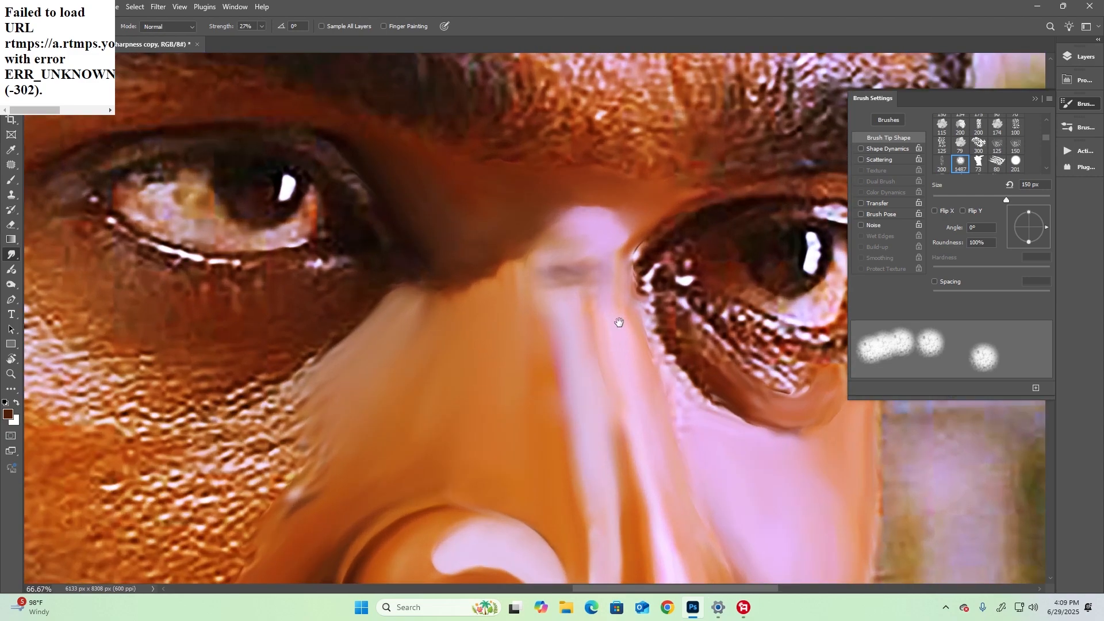
Step: Draw a pen path around the near nose wing along the highlight's outer edge and convert it into a selection
drag(584, 385, 558, 262)
key(p)
click(476, 334)
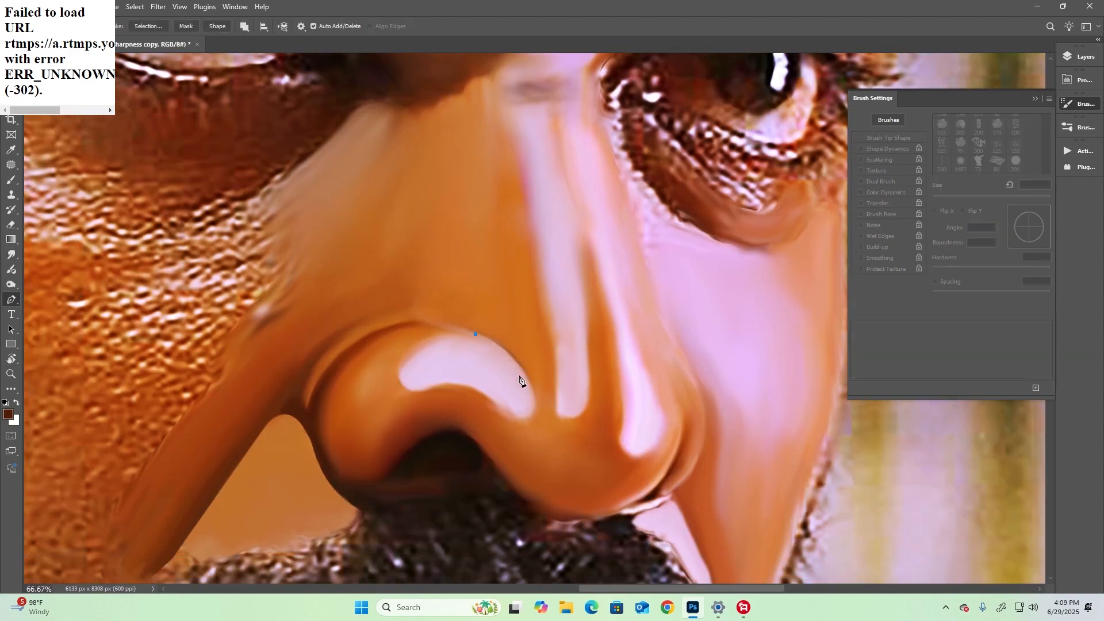
key(ctrl+Return)
Step: Choose the hard round brush from General Brushes for smudging, sharpen the wing highlight's outer edge inside the selection, and deselect
click(11, 254)
click(71, 27)
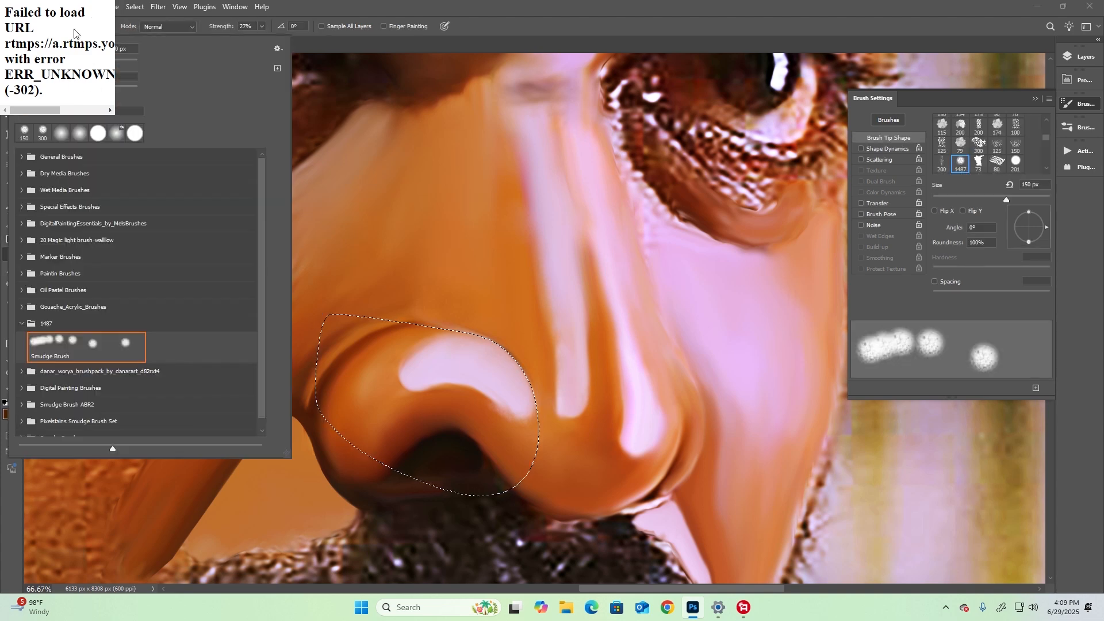
click(56, 156)
click(60, 208)
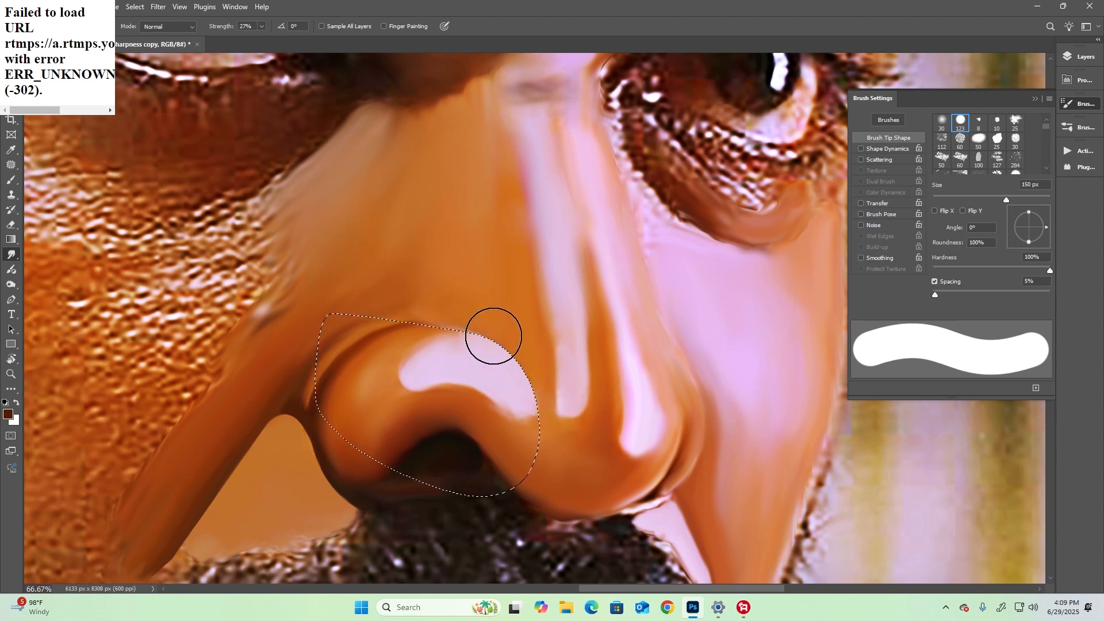
key(ctrl+d)
key(ctrl+minus)
key(ctrl+minus)
key(ctrl+minus)
key(ctrl+minus)
key(ctrl+minus)
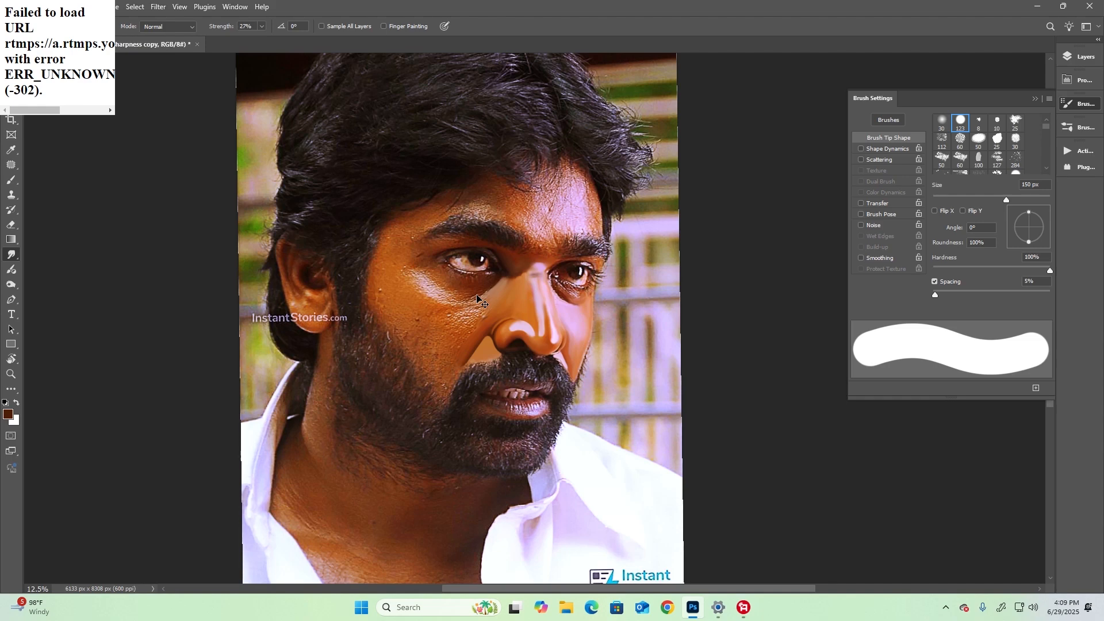
Step: Reduce the hard round brush to 70 px and round off the lower end of the nose wing highlight
scroll(477, 296, up, 6)
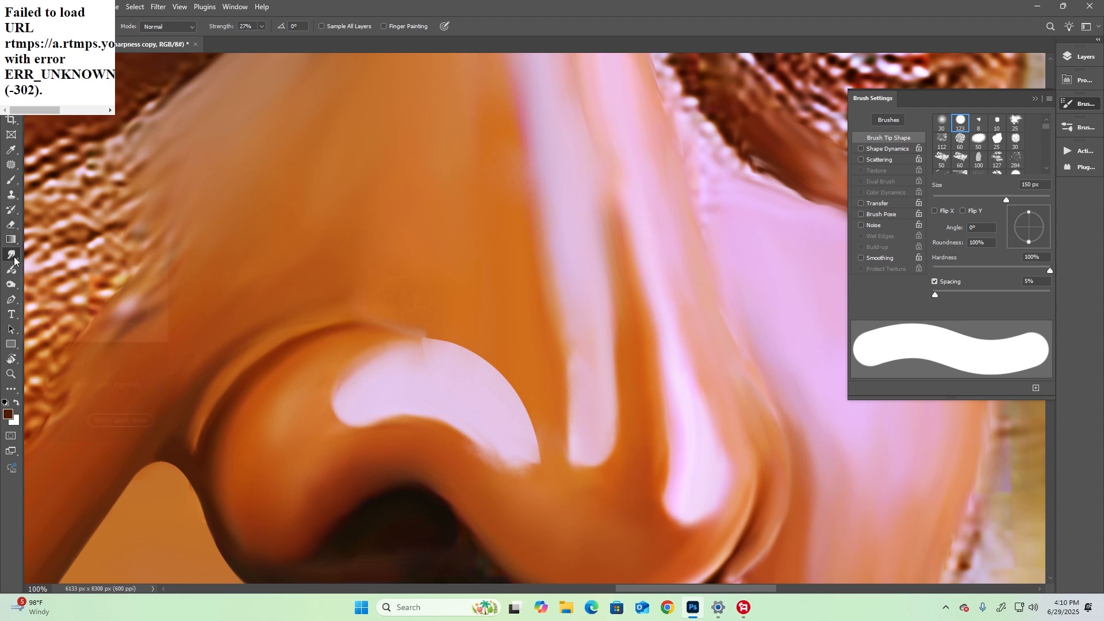
key(bracketleft)
key(bracketleft)
key(bracketleft)
key(bracketleft)
key(bracketleft)
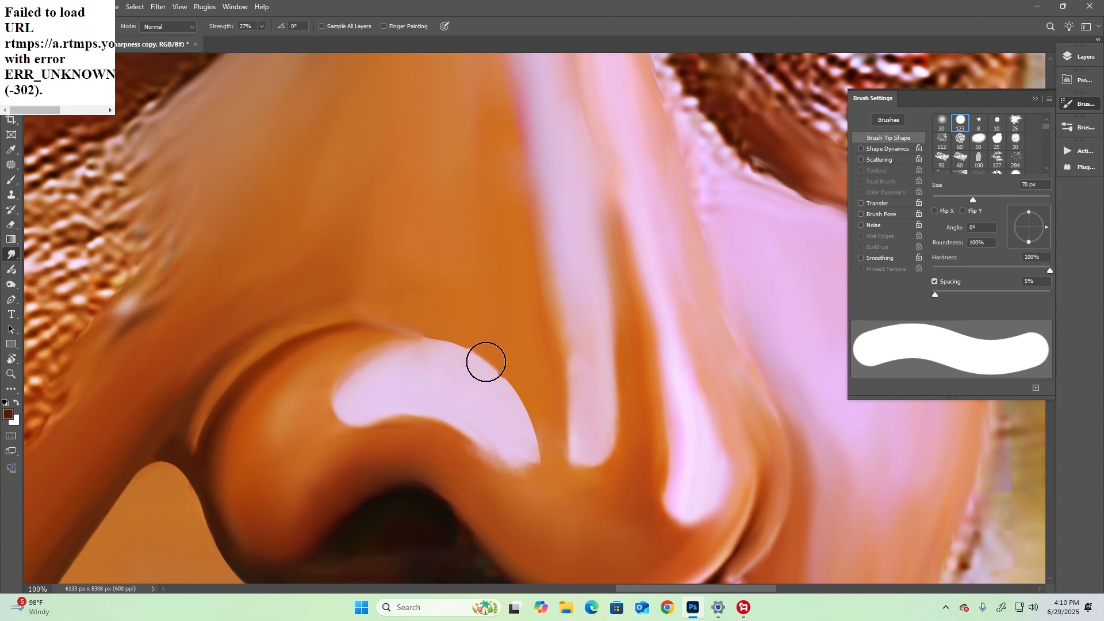
key(ctrl+z)
mouse_move(527, 469)
mouse_down()
mouse_move(488, 424)
mouse_move(506, 438)
mouse_up()
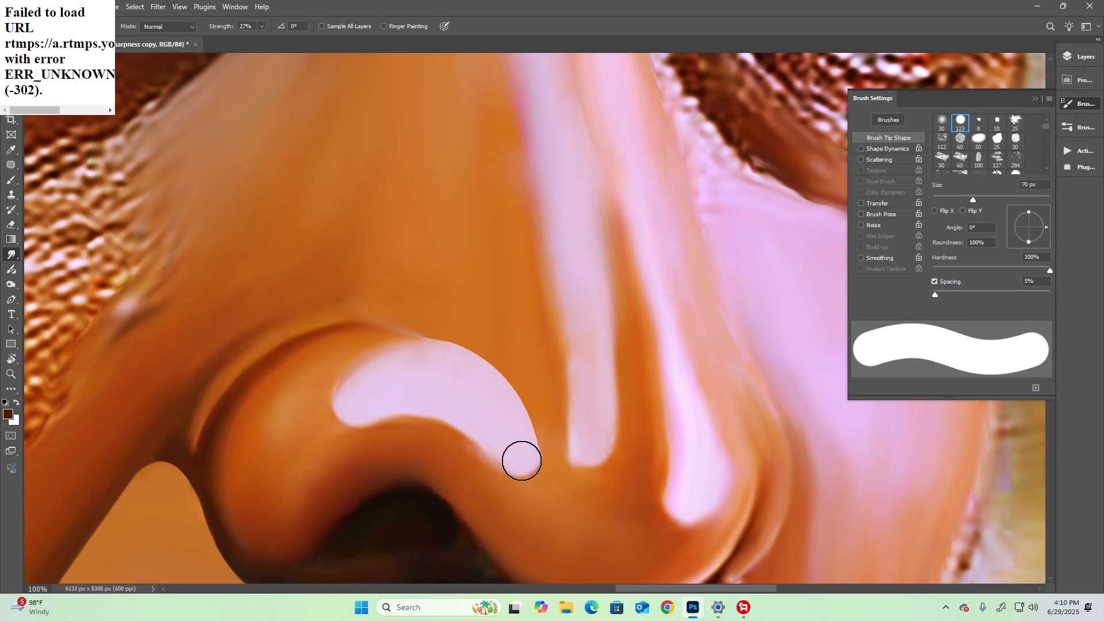
key(ctrl+minus)
key(ctrl+minus)
key(ctrl+minus)
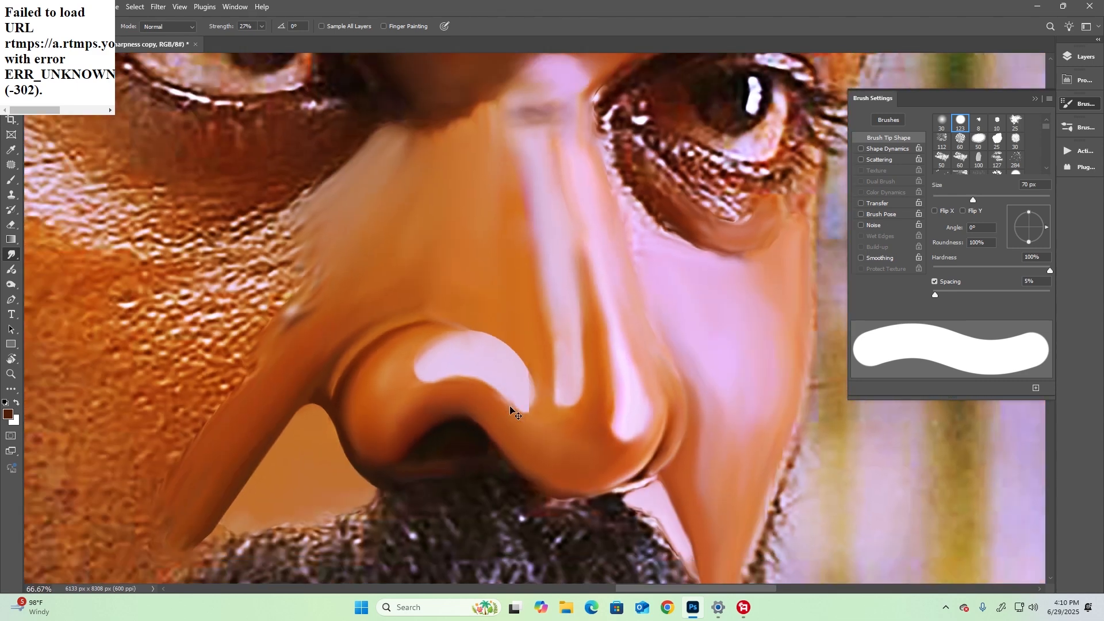
key(ctrl+plus)
key(ctrl+plus)
key(ctrl+plus)
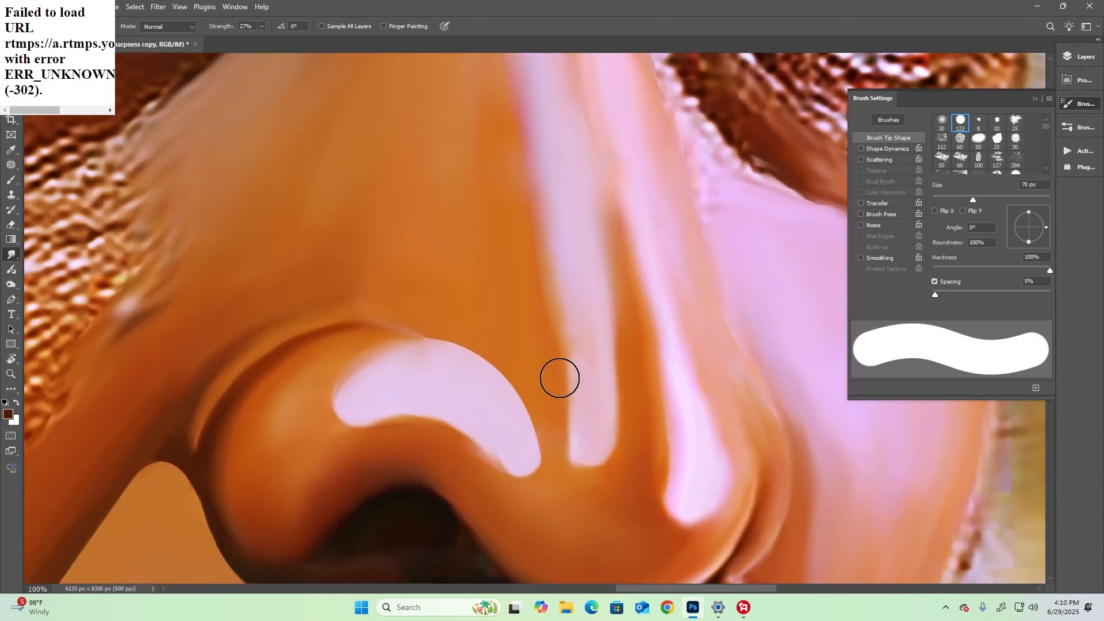
Step: Rotate the canvas view to refine the lower end of the nose bridge highlight, and turn the portrait back to nearly upright
key(r)
mouse_move(560, 377)
mouse_down()
mouse_move(549, 204)
mouse_move(433, 254)
mouse_up()
mouse_move(581, 404)
mouse_down()
mouse_move(577, 509)
mouse_move(575, 412)
mouse_move(572, 489)
mouse_move(574, 431)
mouse_up()
key(r)
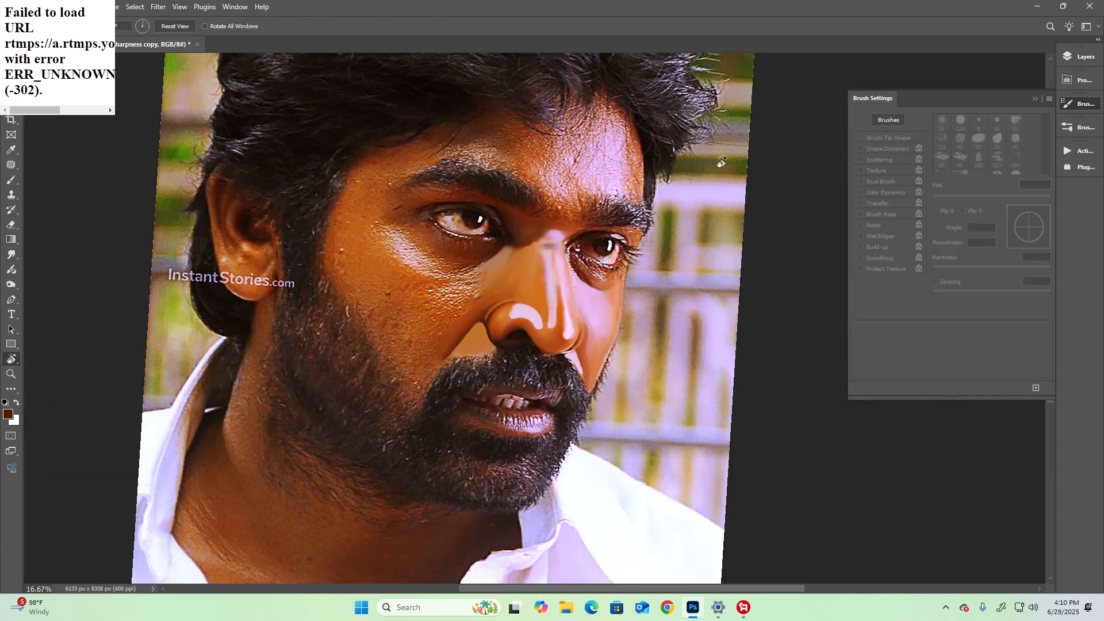
drag(710, 205, 710, 176)
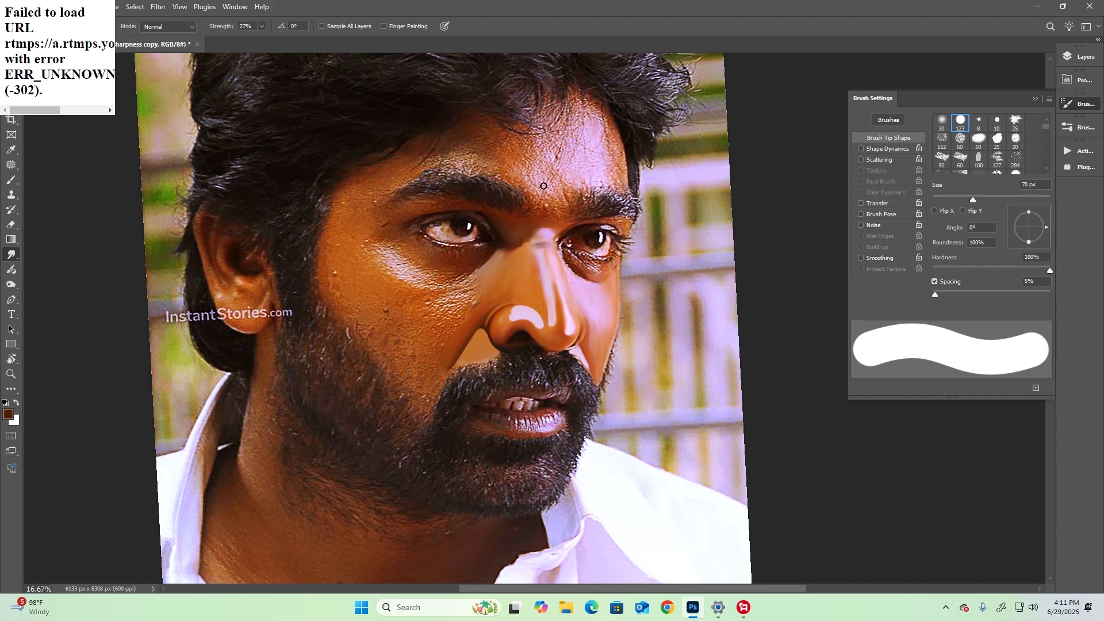
Step: Smudge the skin patch above the near eyebrow and the cheek beside the nose with the 70 px hard brush at 27% strength
scroll(543, 186, up, 3)
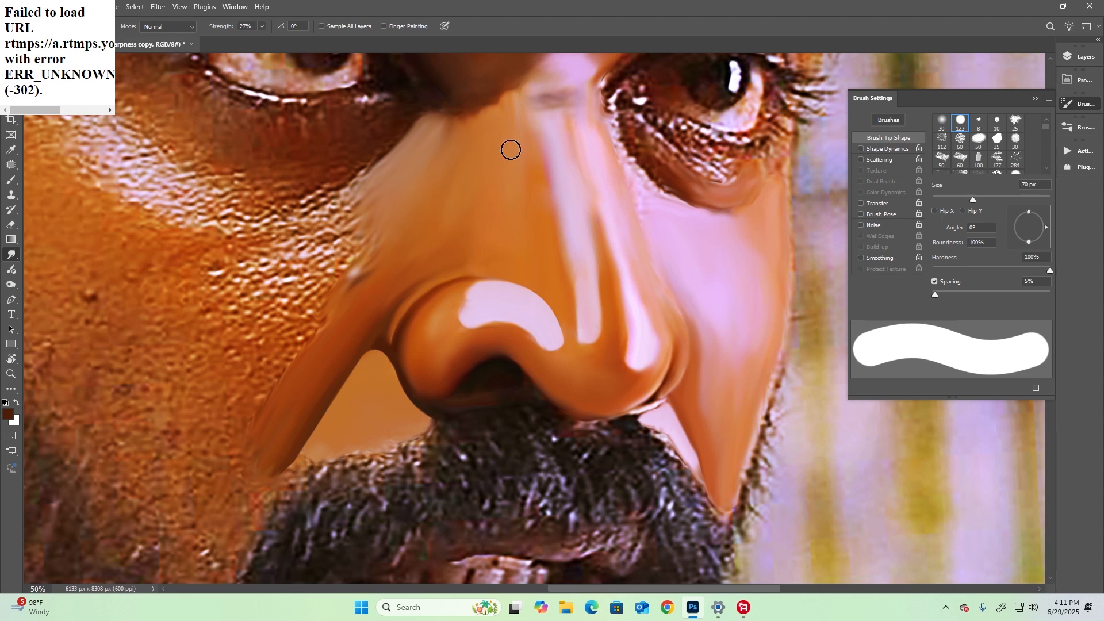
key(ctrl+minus)
key(ctrl+minus)
key(ctrl+minus)
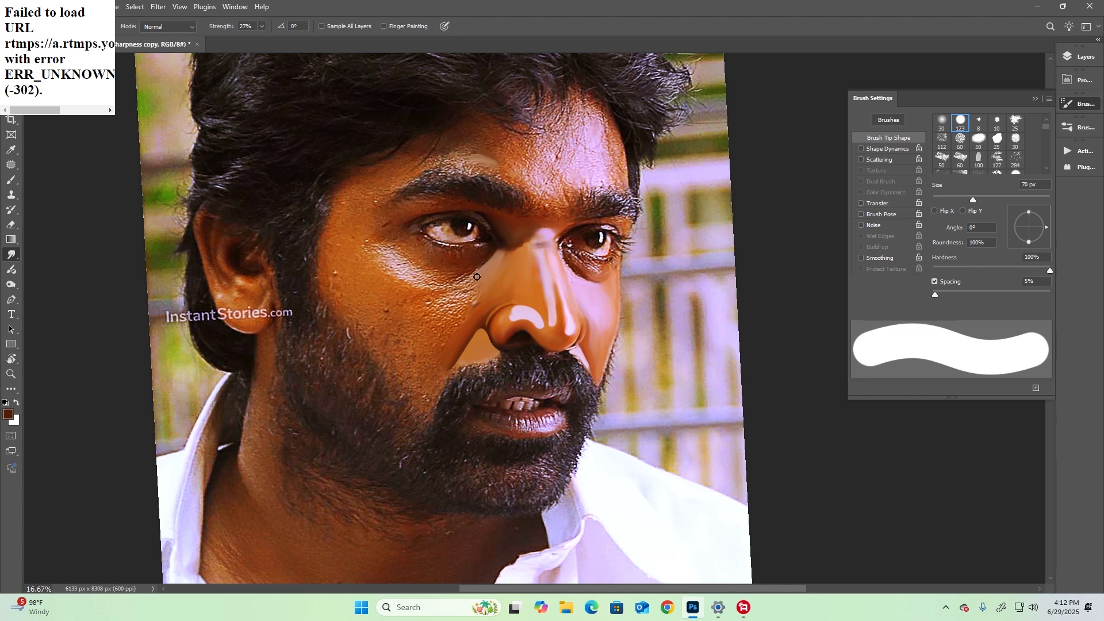
drag(478, 271, 451, 282)
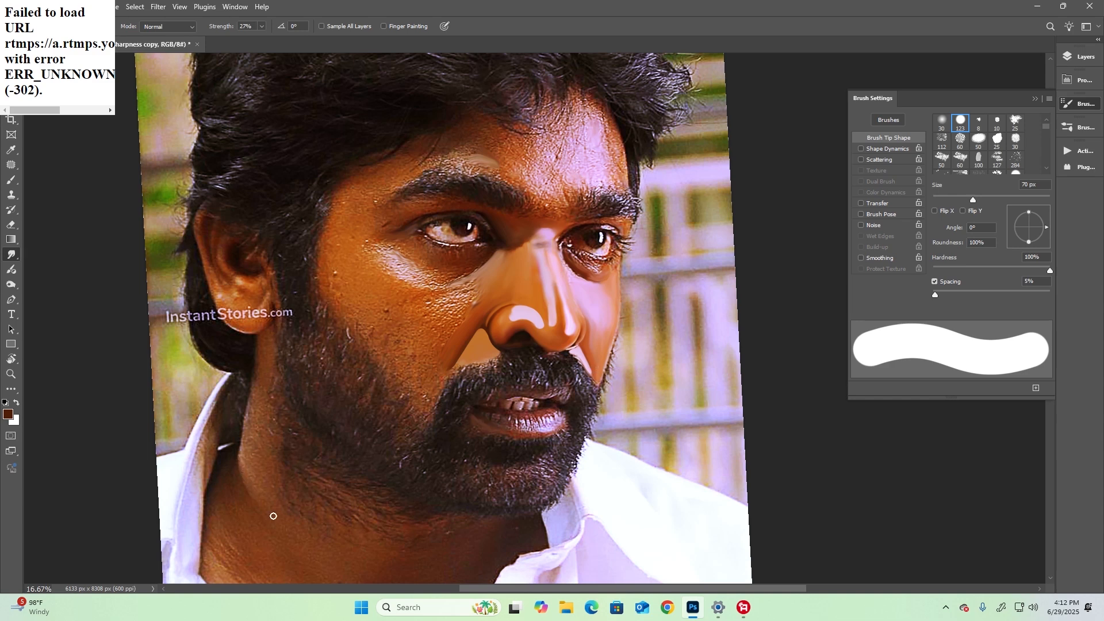
Step: Examine the smudged areas against the whole portrait from a distance and at closer range
key(ctrl+minus)
key(ctrl+minus)
key(ctrl+minus)
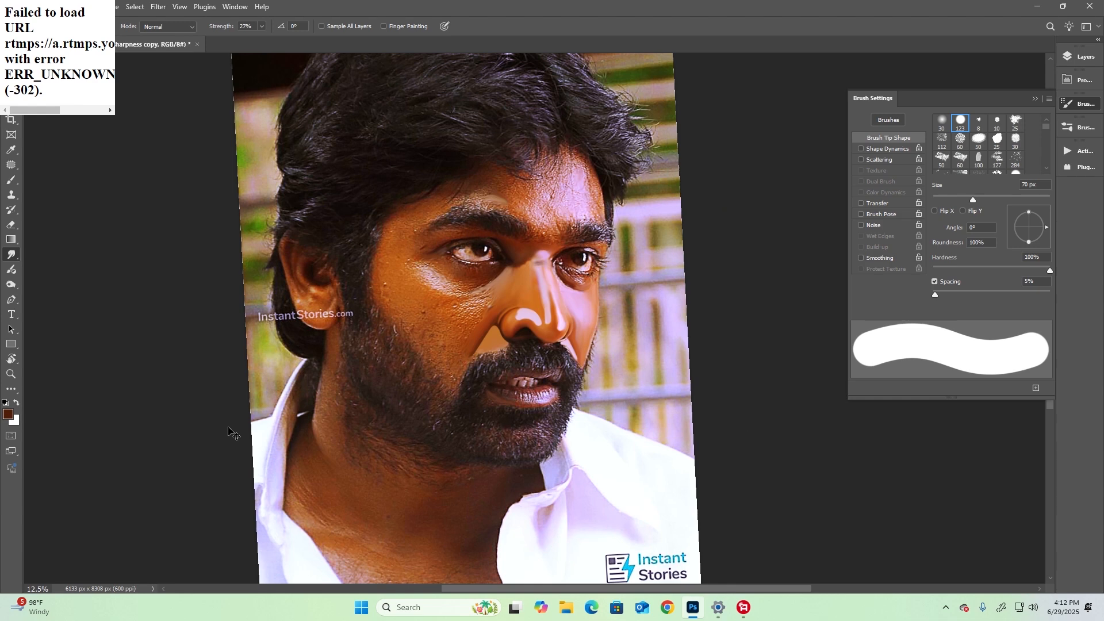
key(ctrl+minus)
key(ctrl+minus)
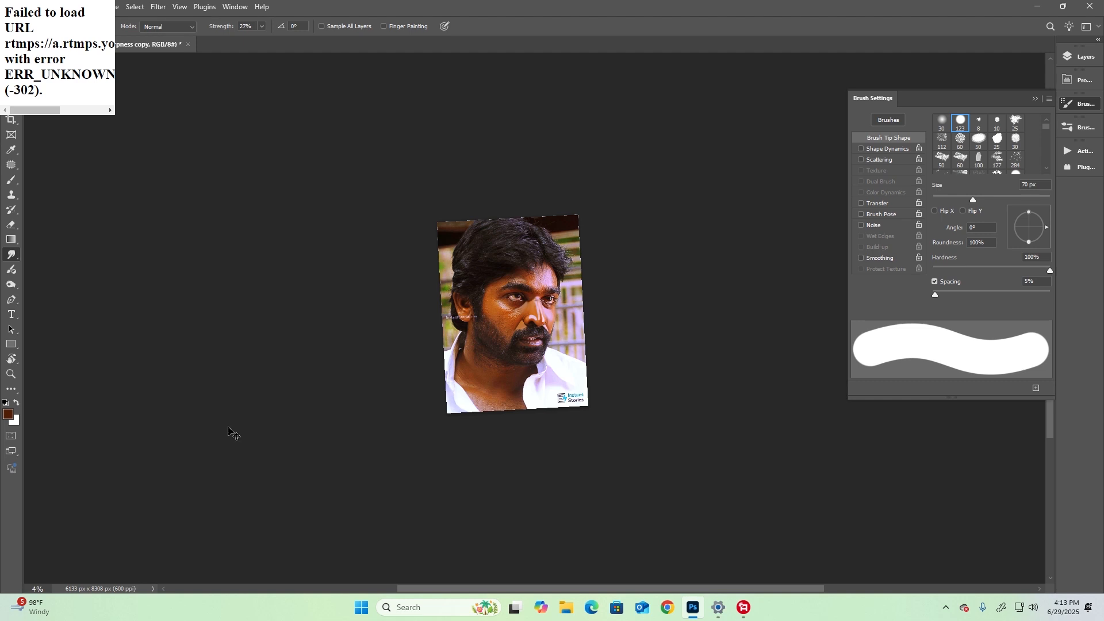
key(ctrl+plus)
key(ctrl+plus)
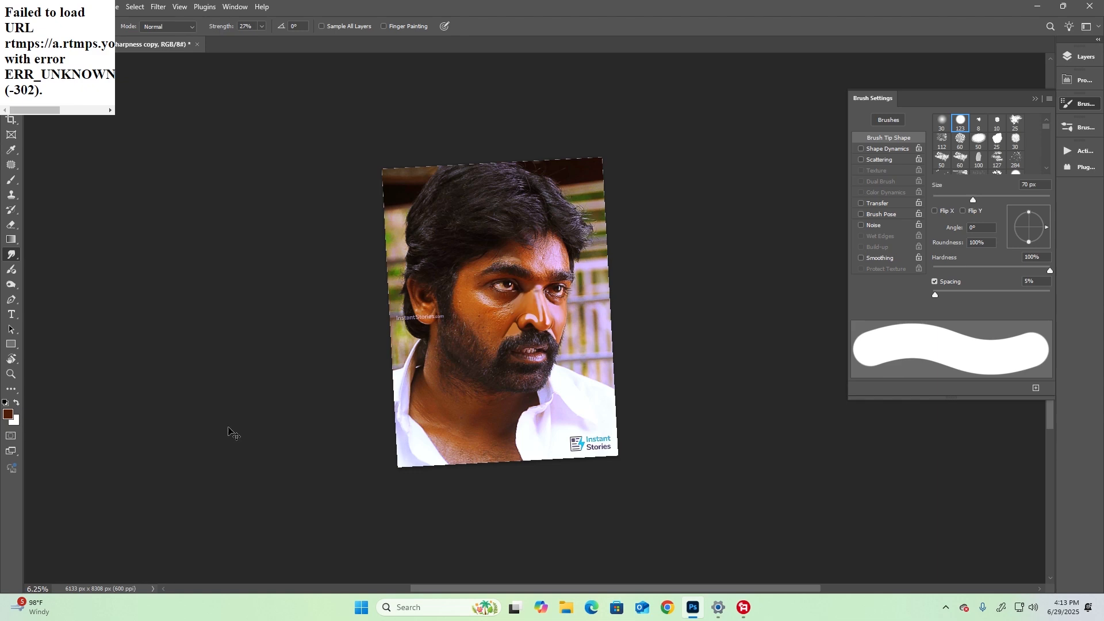
key(ctrl+plus)
key(ctrl+plus)
key(ctrl+plus)
key(ctrl+plus)
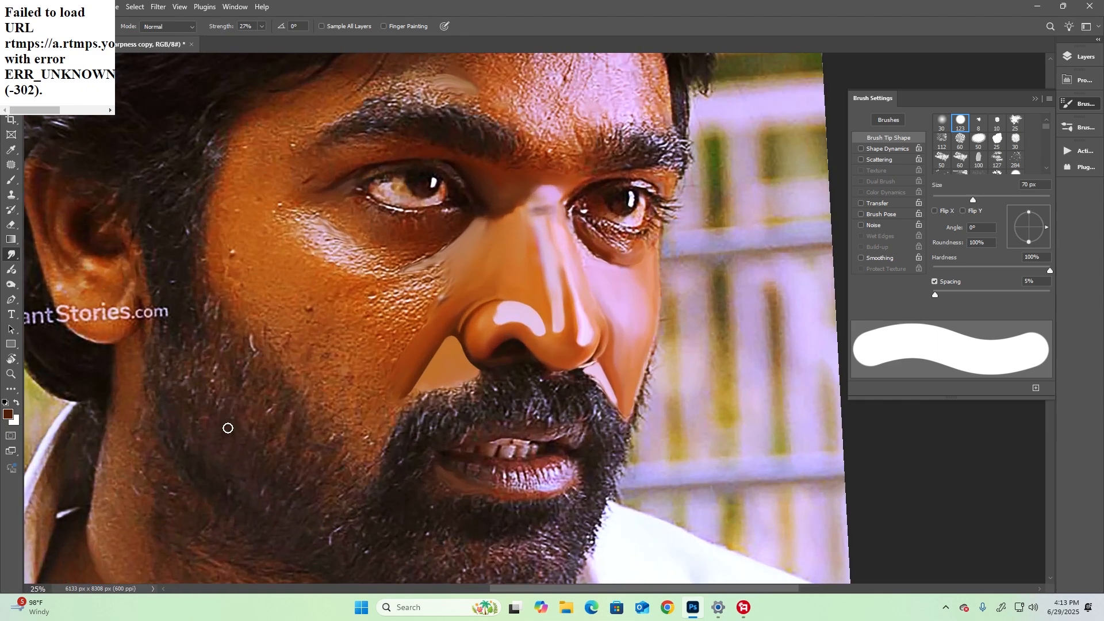
key(ctrl+minus)
key(ctrl+minus)
key(ctrl+minus)
key(ctrl+minus)
key(ctrl+minus)
key(ctrl+minus)
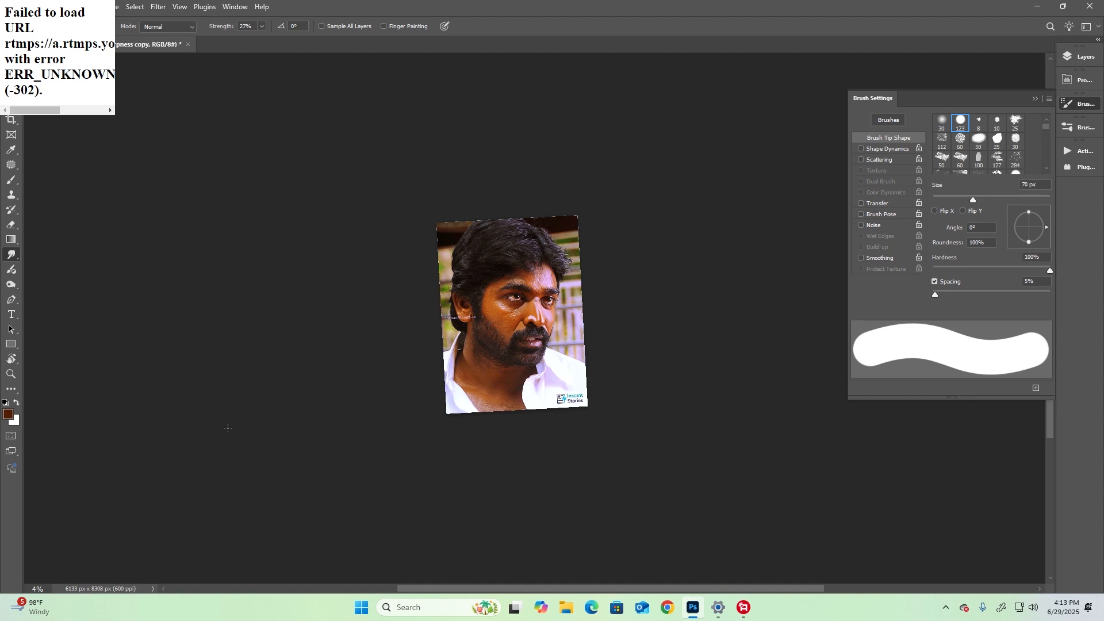
key(ctrl+plus)
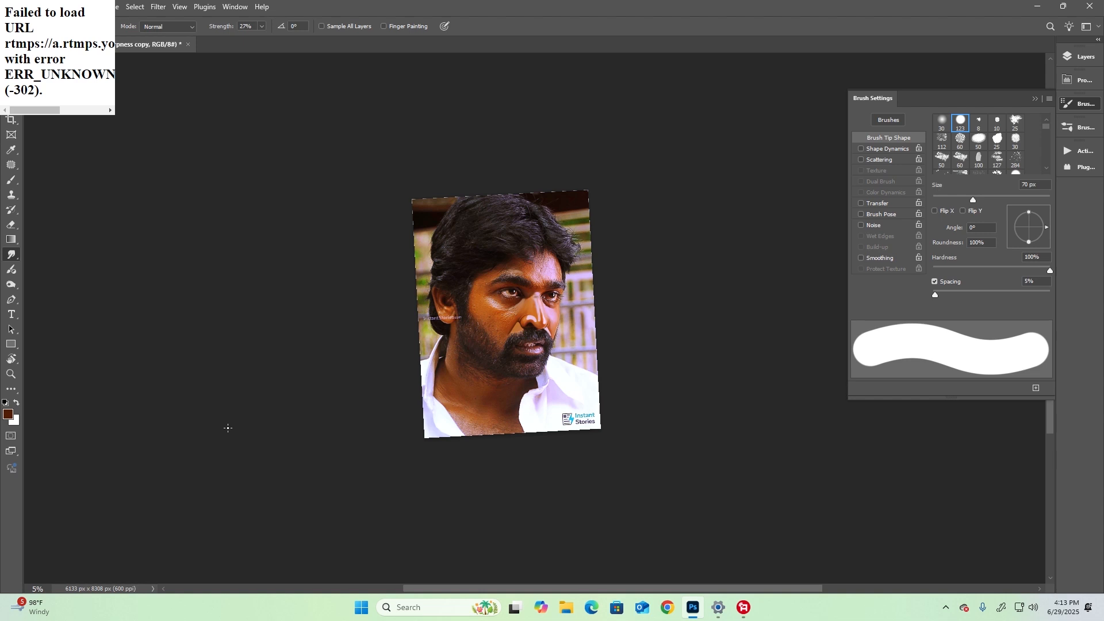
key(ctrl+plus)
key(ctrl+plus)
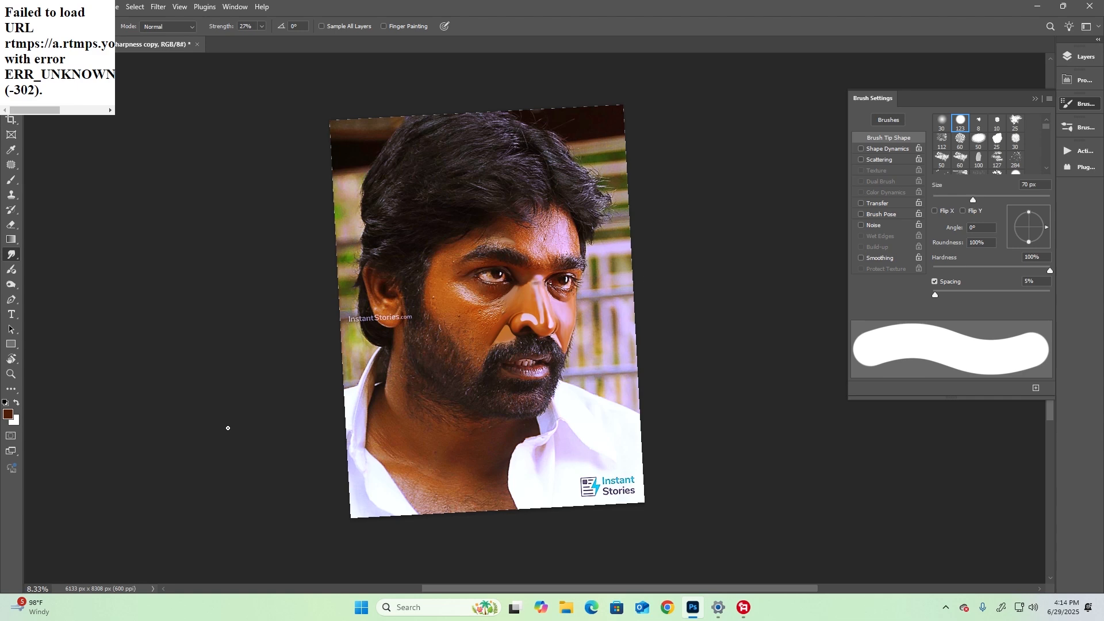
key(ctrl+plus)
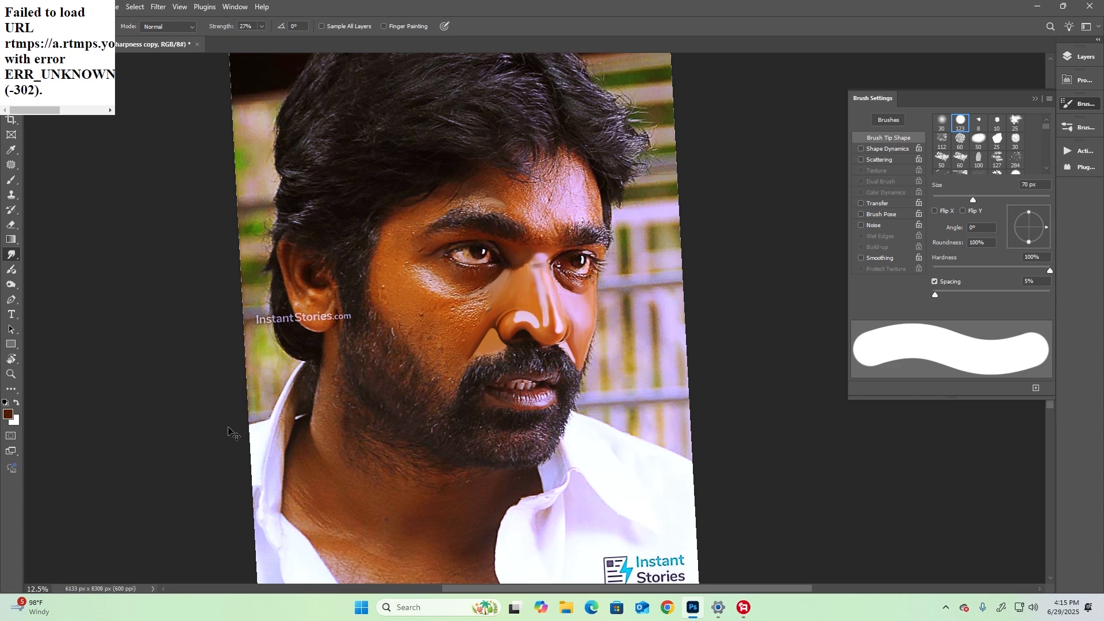
key(ctrl+plus)
key(ctrl+minus)
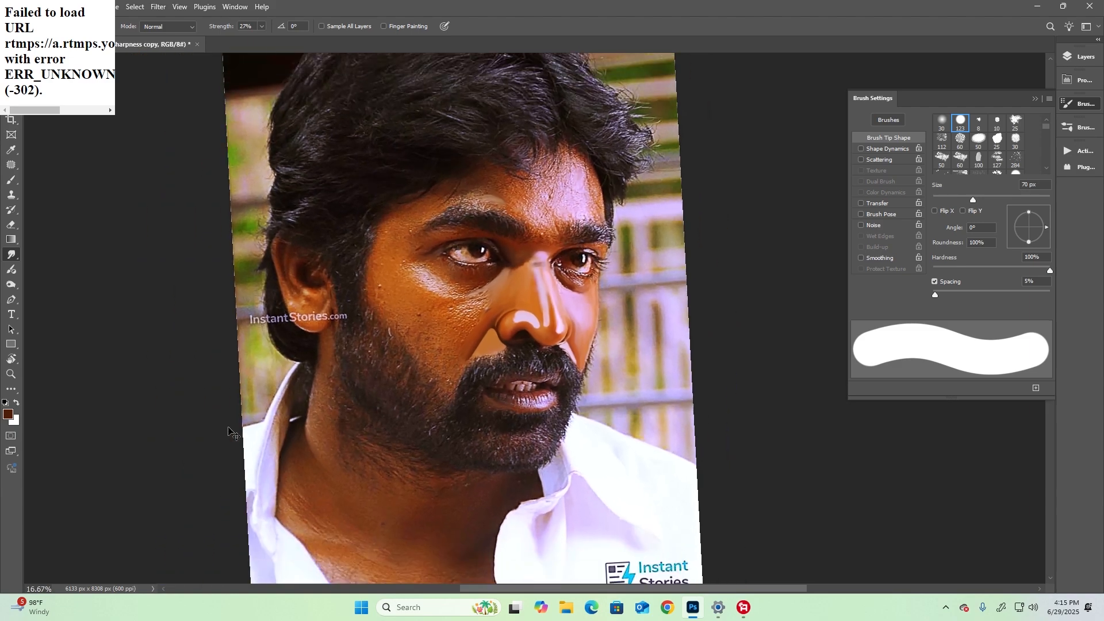
key(ctrl+plus)
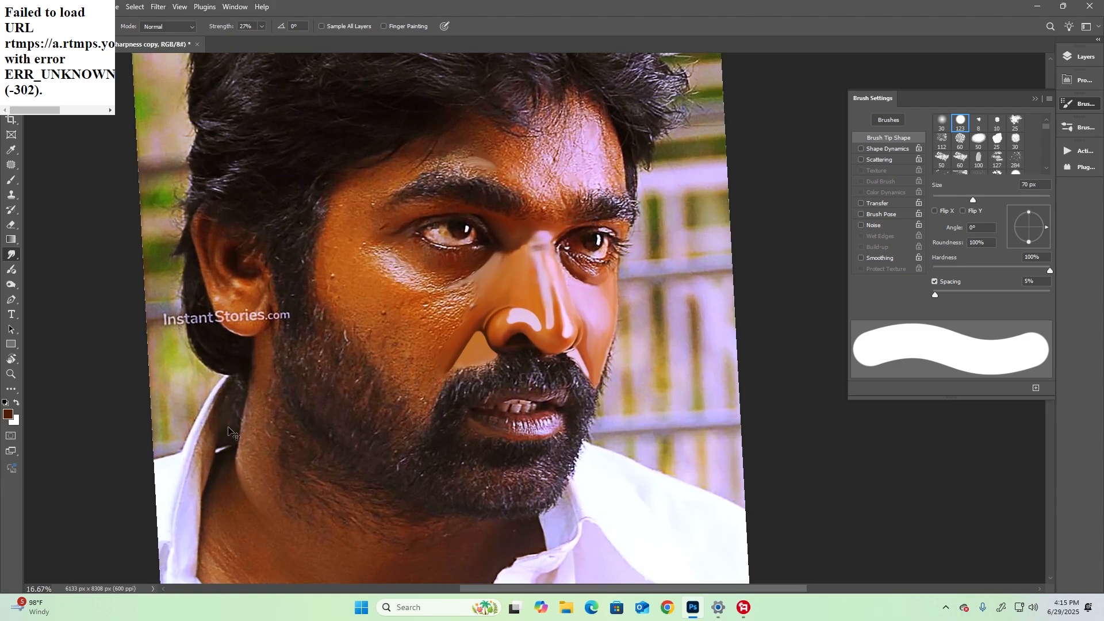
key(ctrl+minus)
key(ctrl+minus)
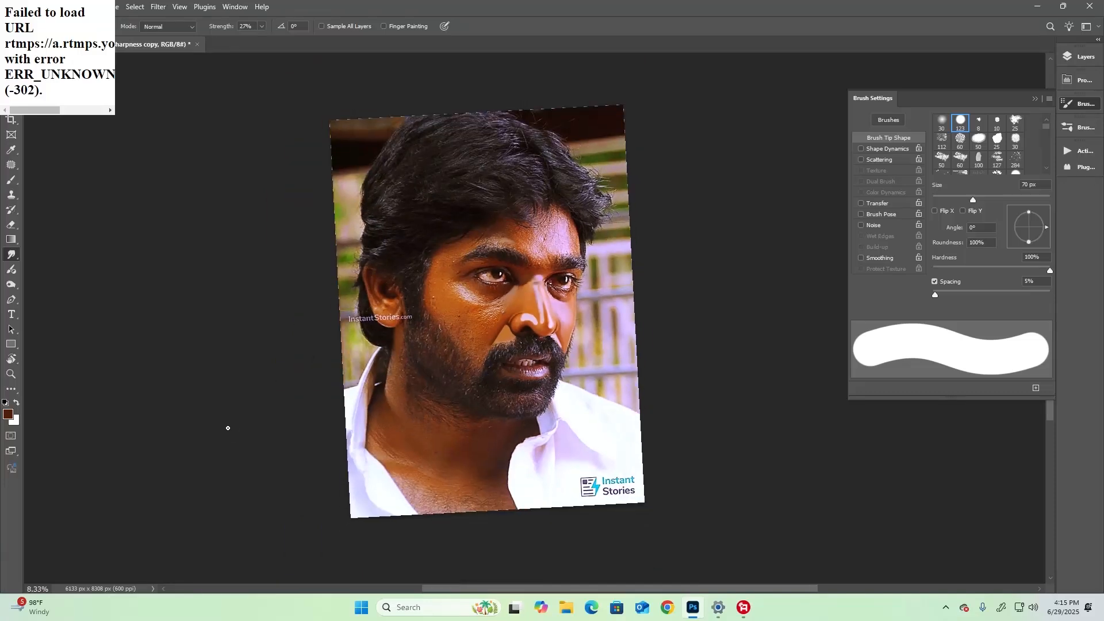
key(ctrl+plus)
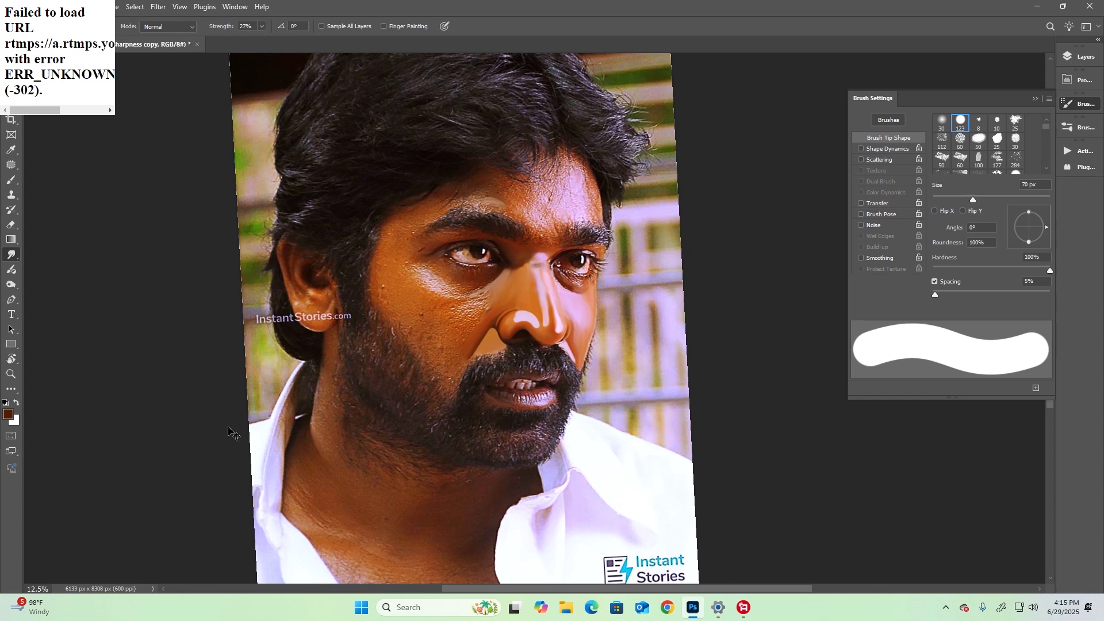
key(ctrl+minus)
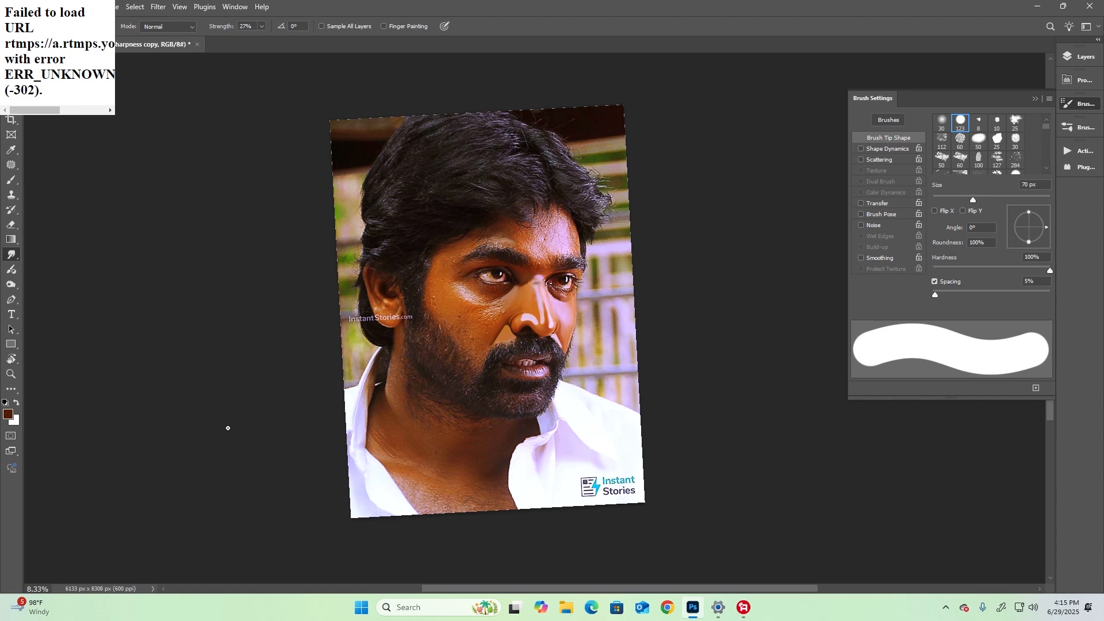